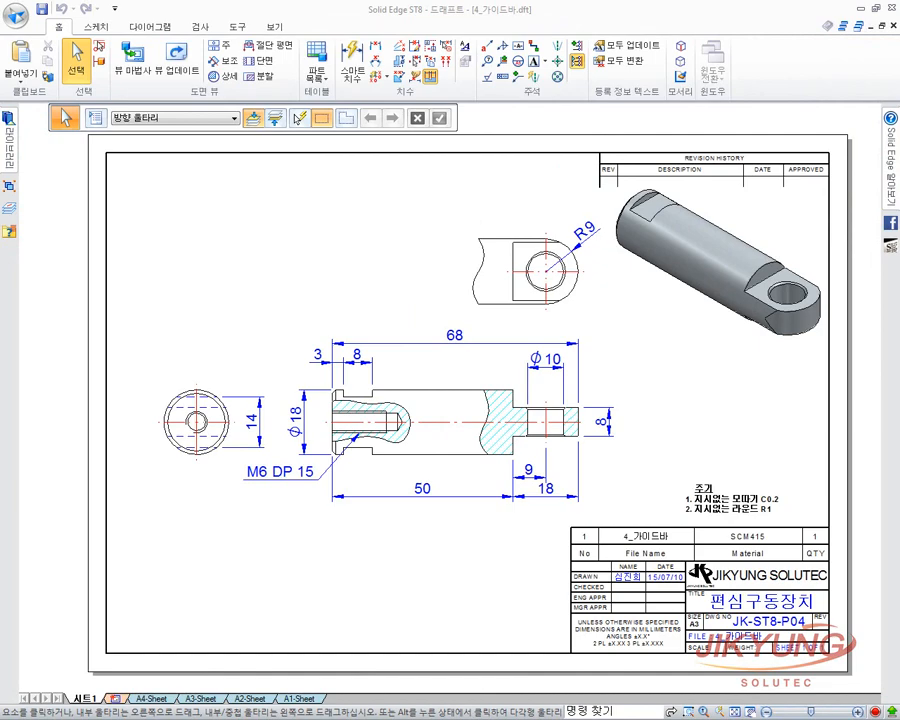
# Open the Application menu to reach the 새로 만들기 template list.
pyautogui.click(15, 15)
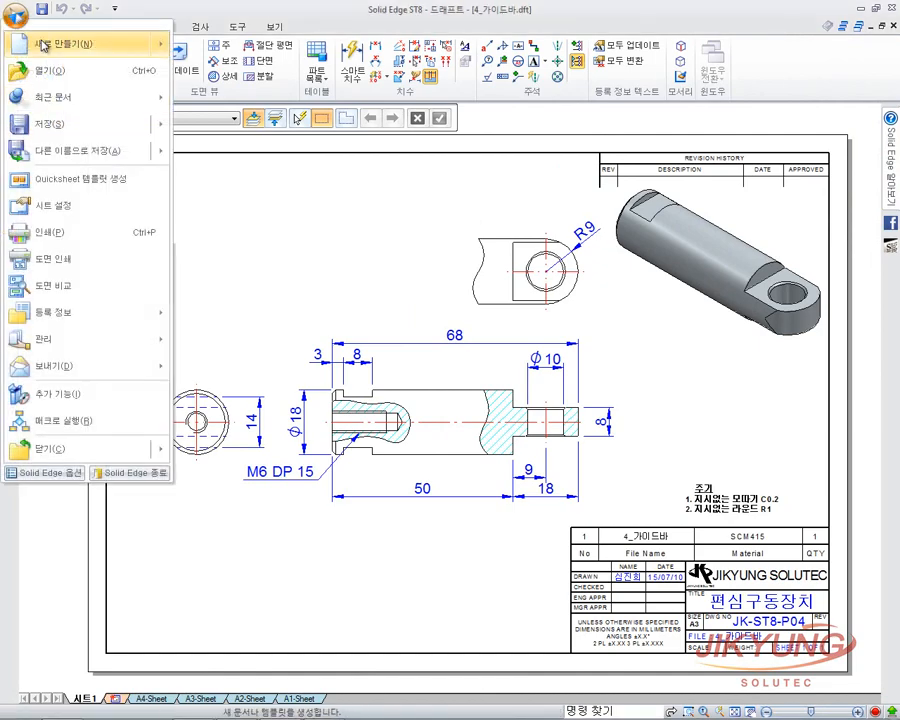
# Create a draft from Iso Metric Draft.dft and load 4_가이드바.par through the View Wizard.
pyautogui.moveTo(45, 43)
pyautogui.click(262, 150)
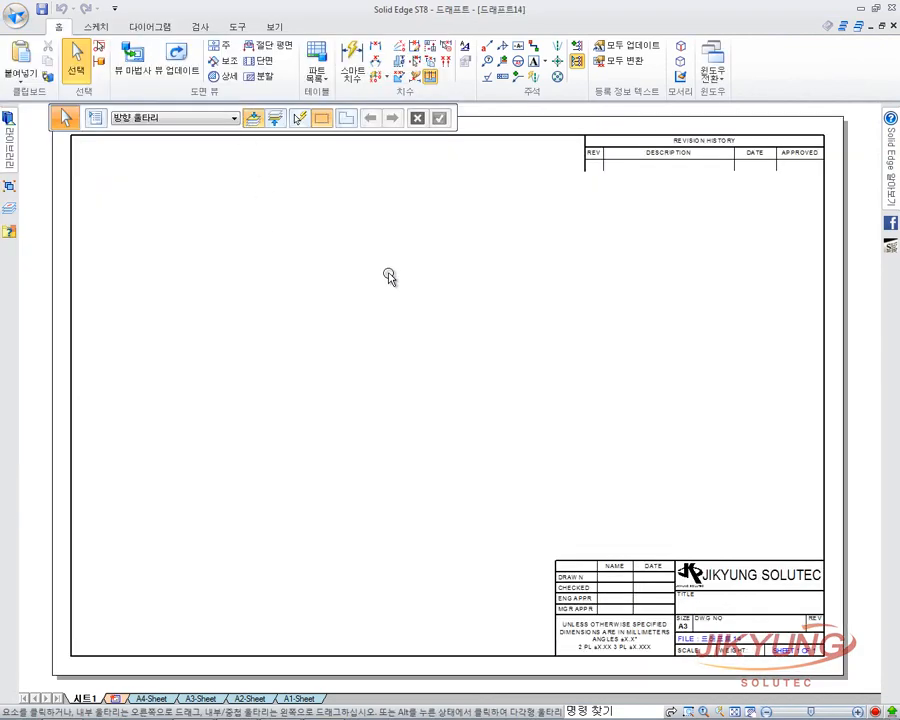
pyautogui.click(135, 70)
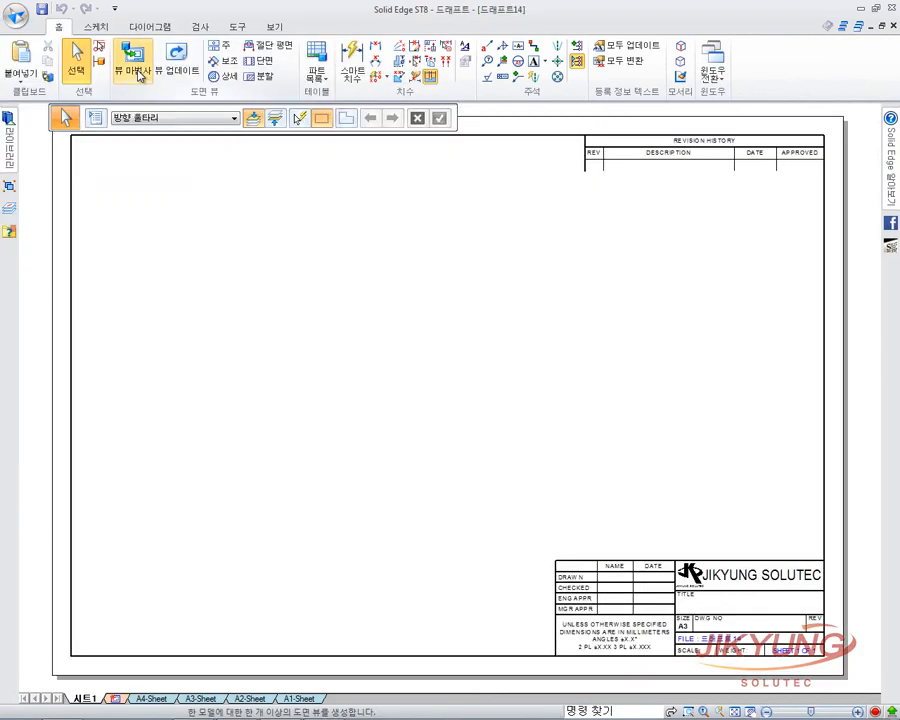
pyautogui.click(213, 204)
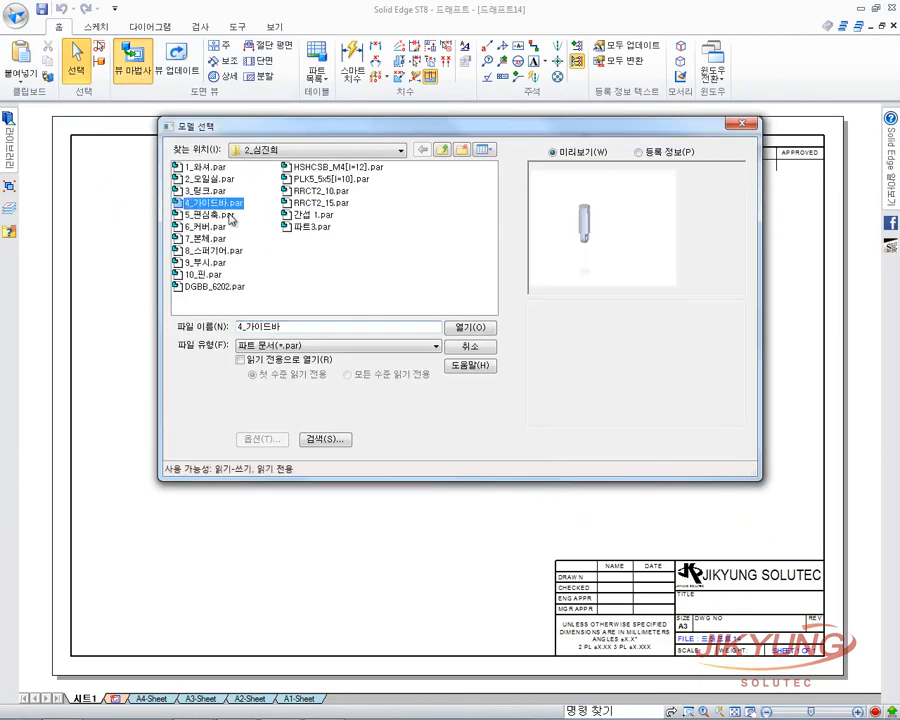
pyautogui.click(478, 329)
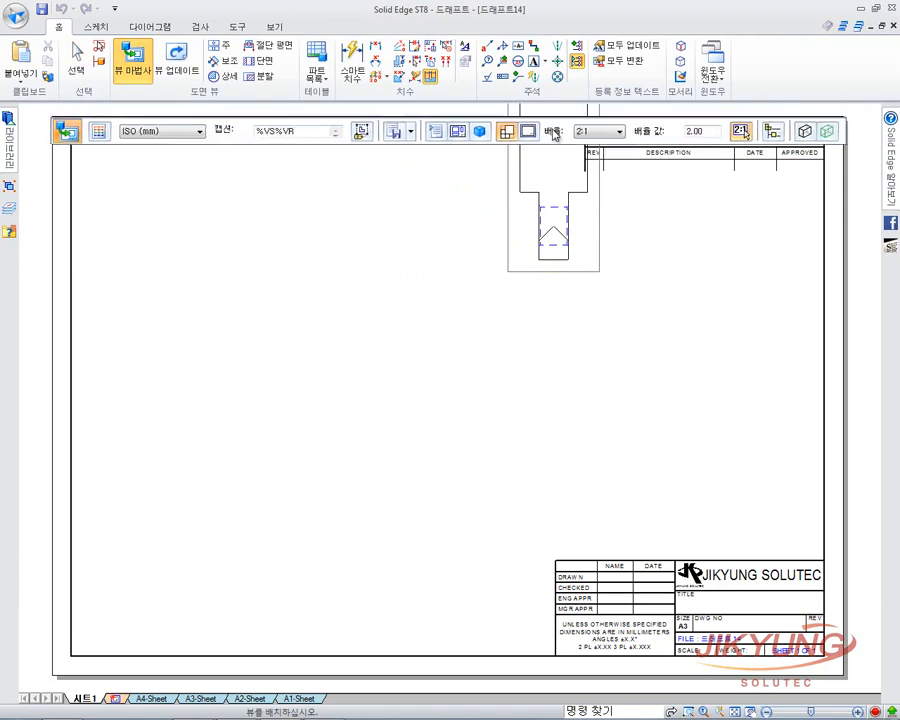
# In Drawing View Layout, define a custom main-view orientation facing the guide bar's top circular face.
pyautogui.click(452, 118)
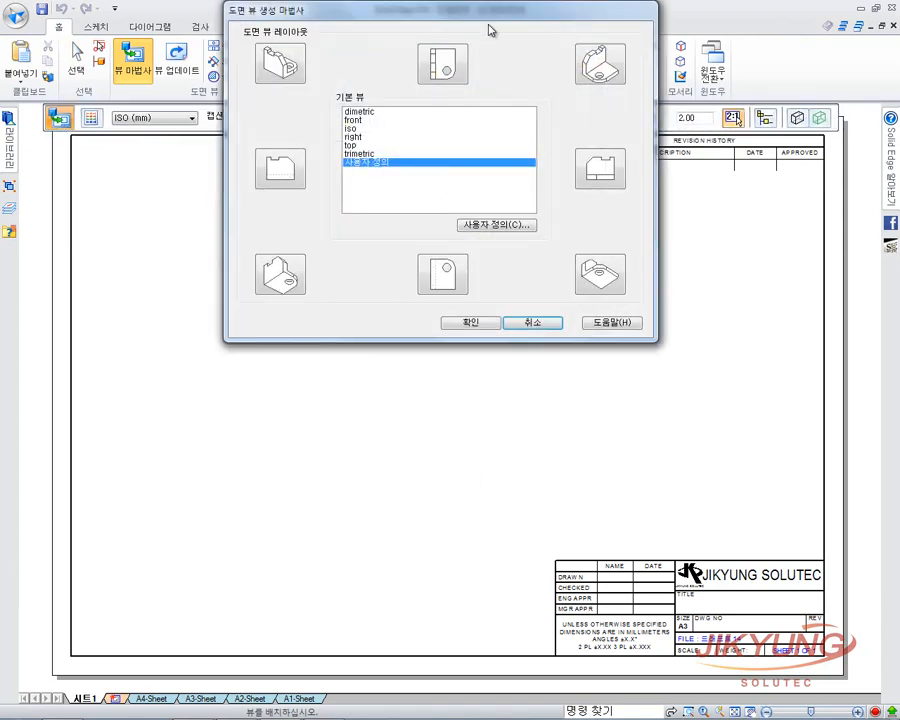
pyautogui.moveTo(490, 28); pyautogui.dragTo(487, 174)
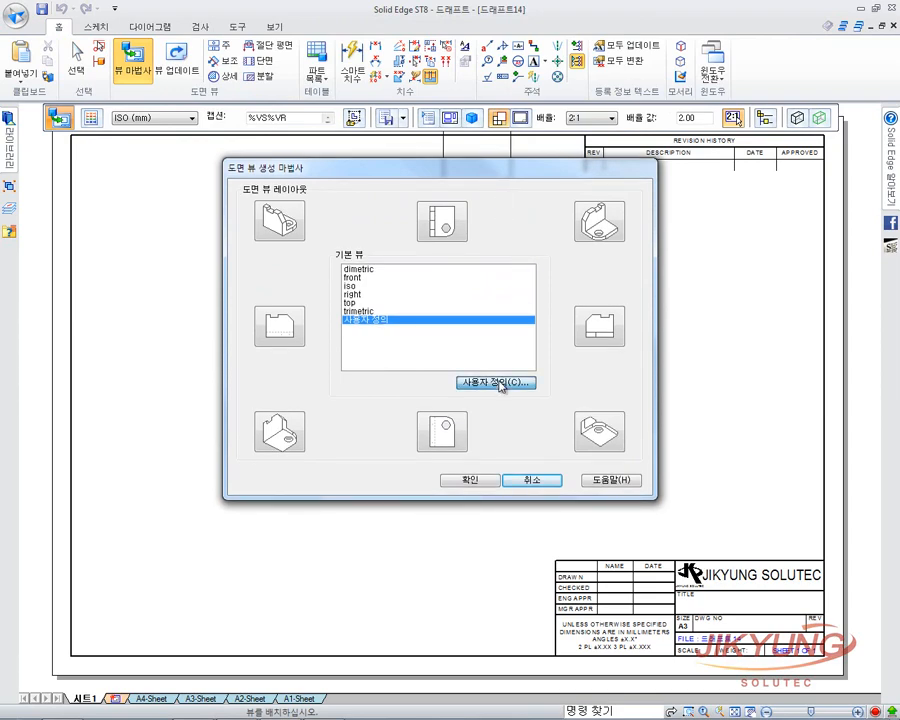
pyautogui.click(500, 382)
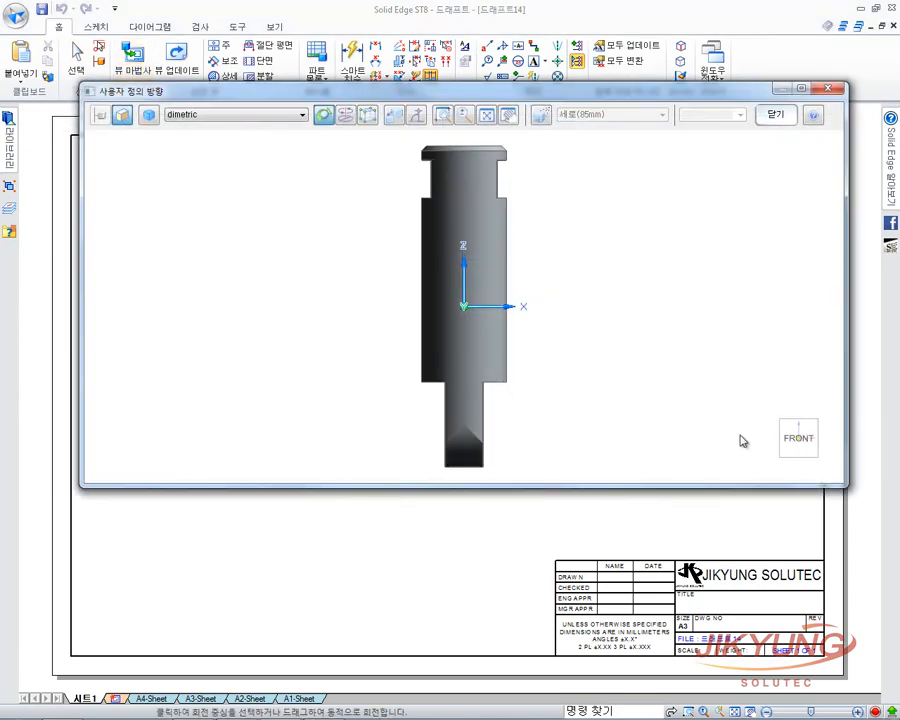
pyautogui.click(816, 427)
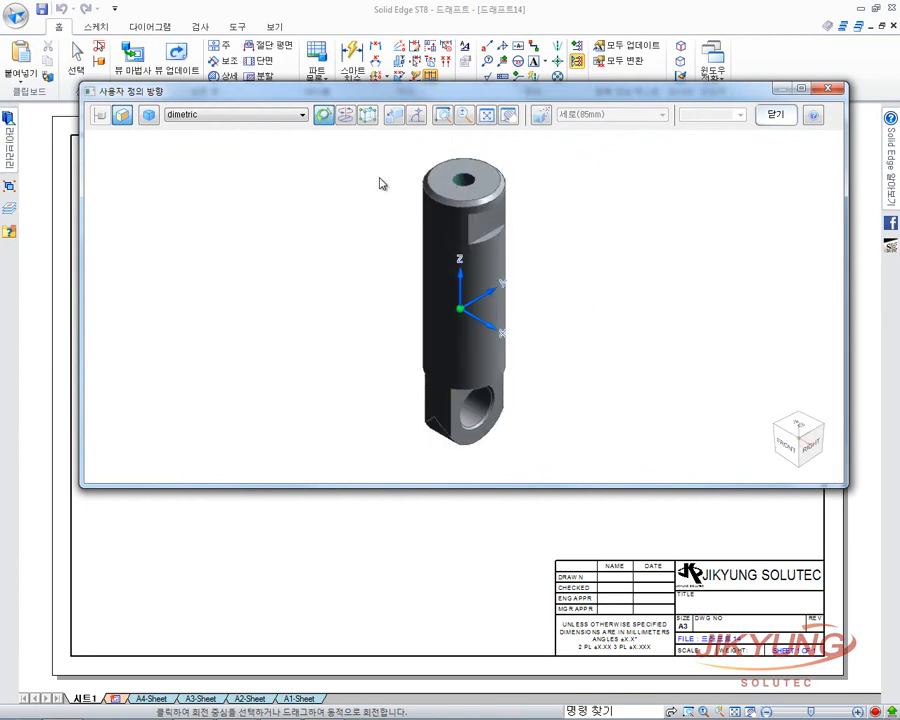
pyautogui.click(395, 117)
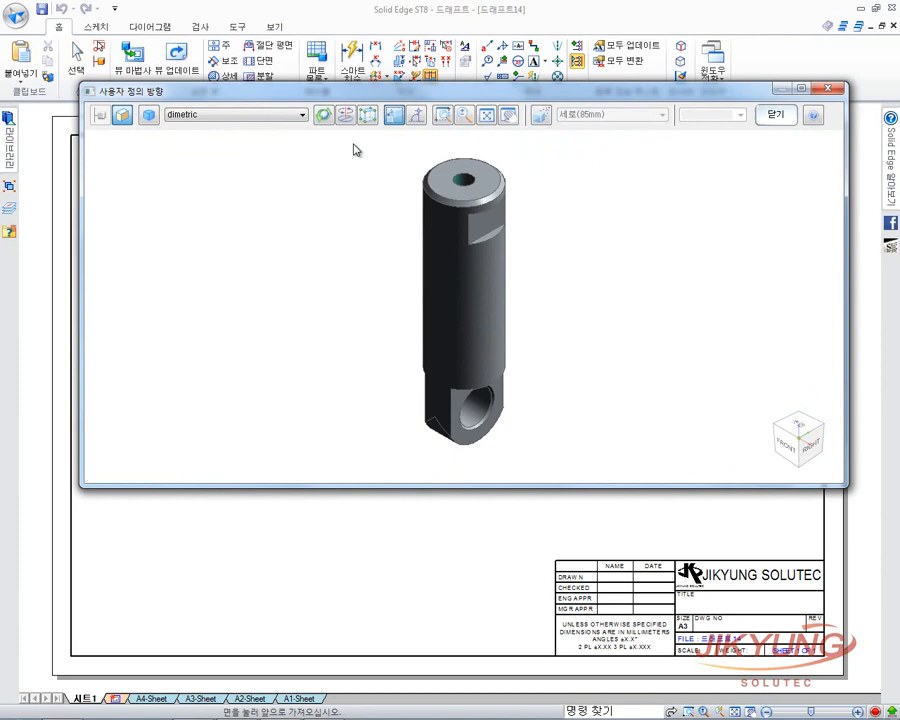
pyautogui.click(493, 183)
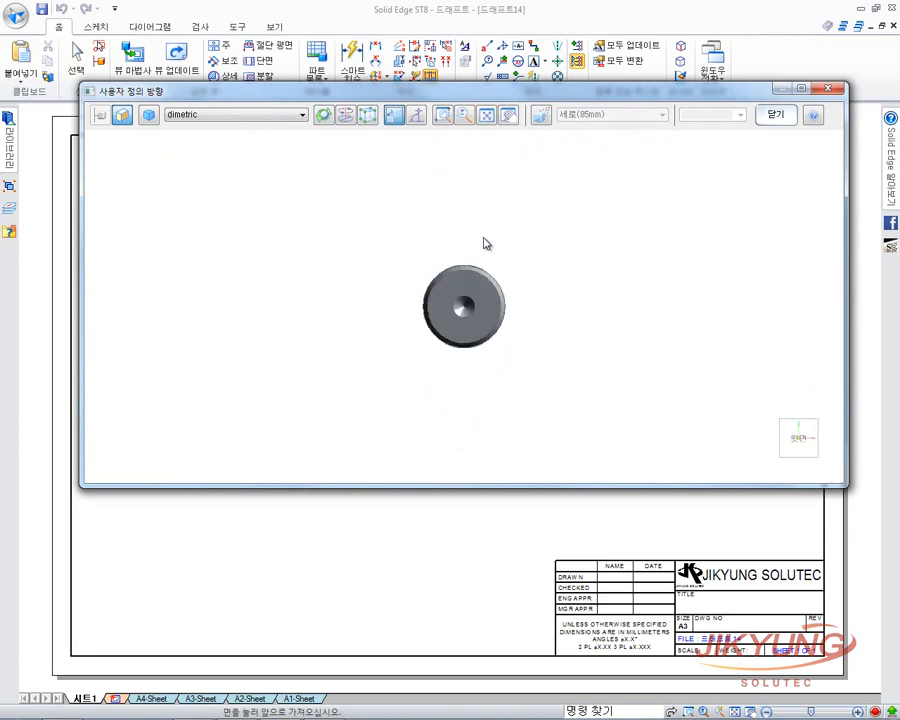
pyautogui.moveTo(548, 364); pyautogui.dragTo(396, 300)
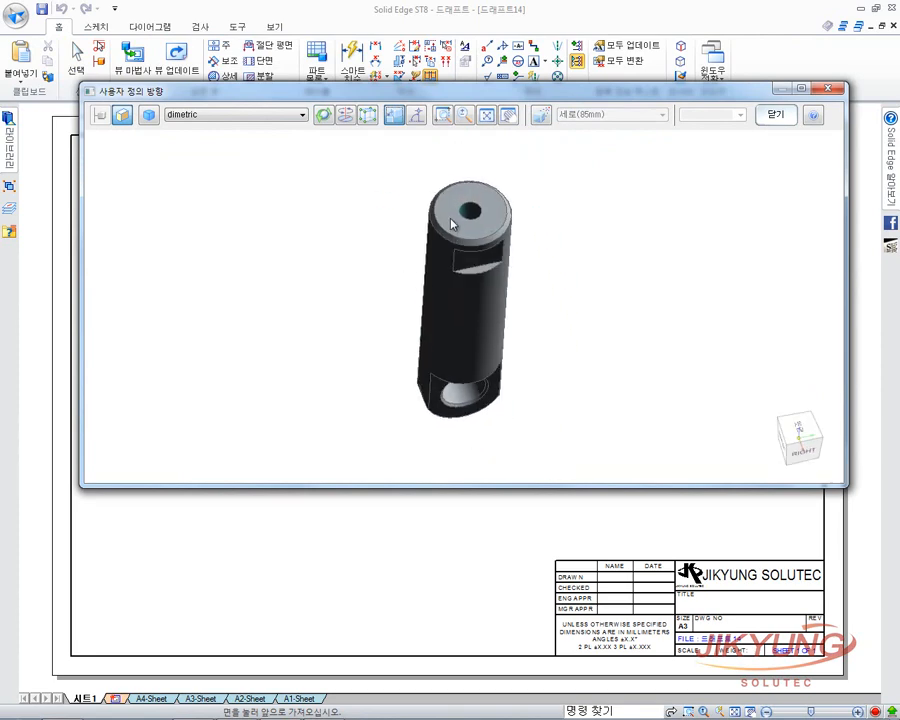
pyautogui.click(454, 224)
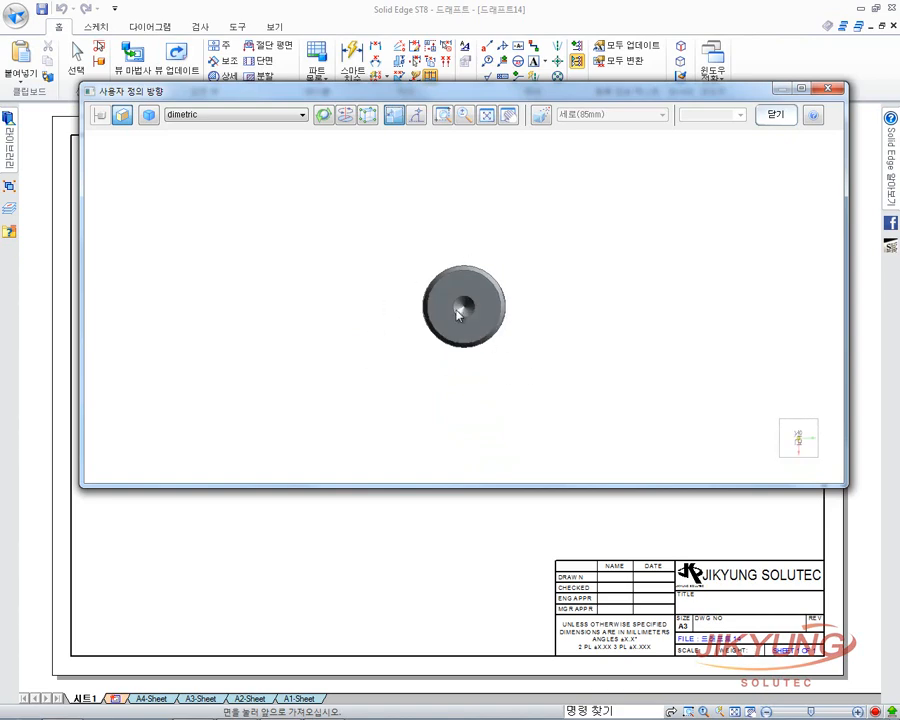
pyautogui.scroll(4, 457, 314)
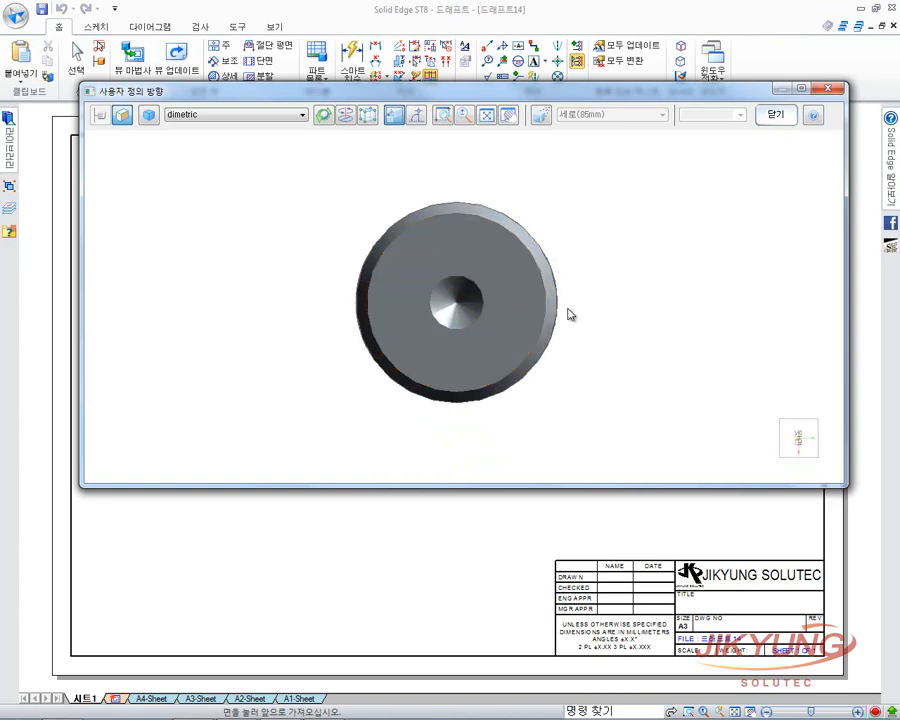
pyautogui.click(777, 115)
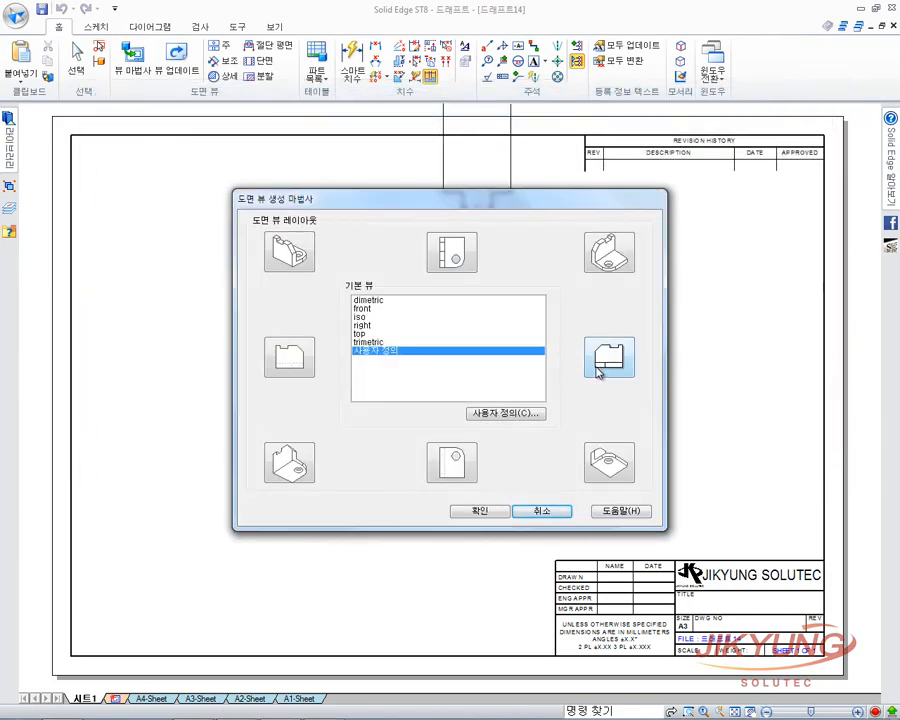
# Place the end and side views, then project a top view above the side view.
pyautogui.click(482, 511)
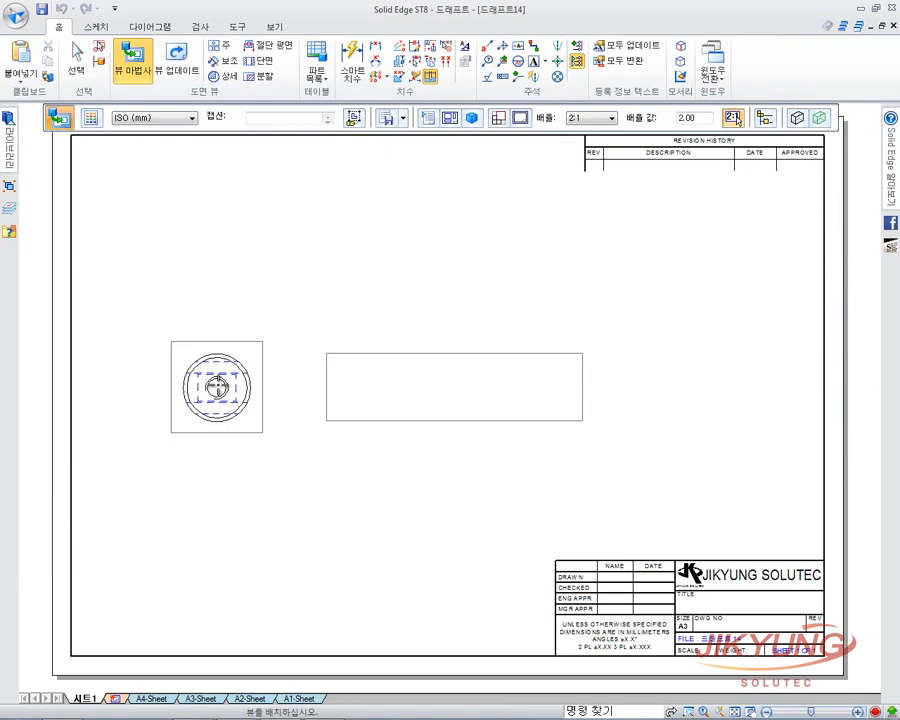
pyautogui.click(218, 383)
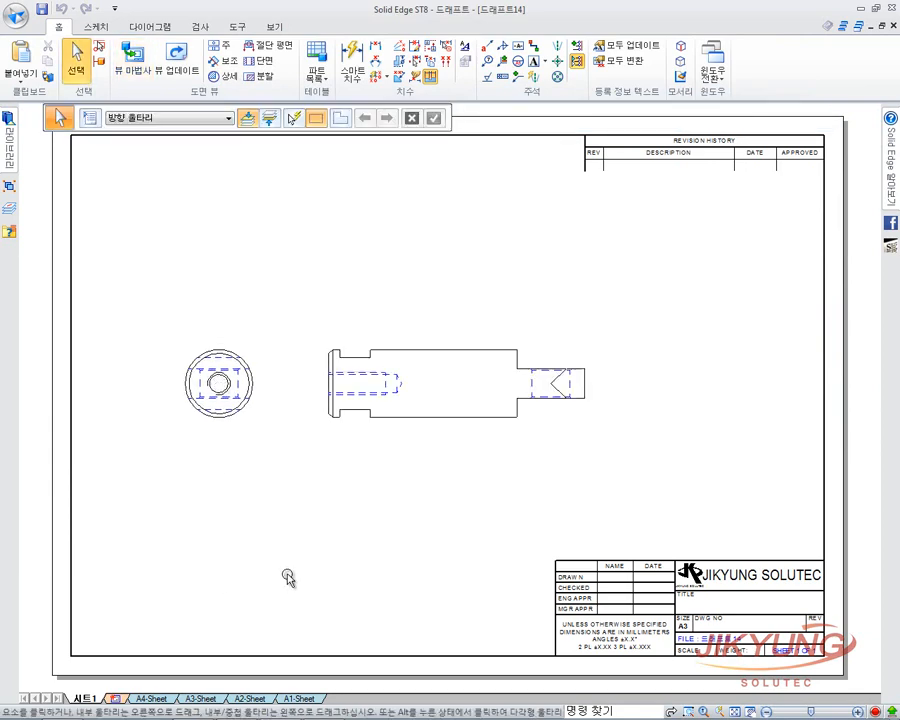
pyautogui.click(222, 50)
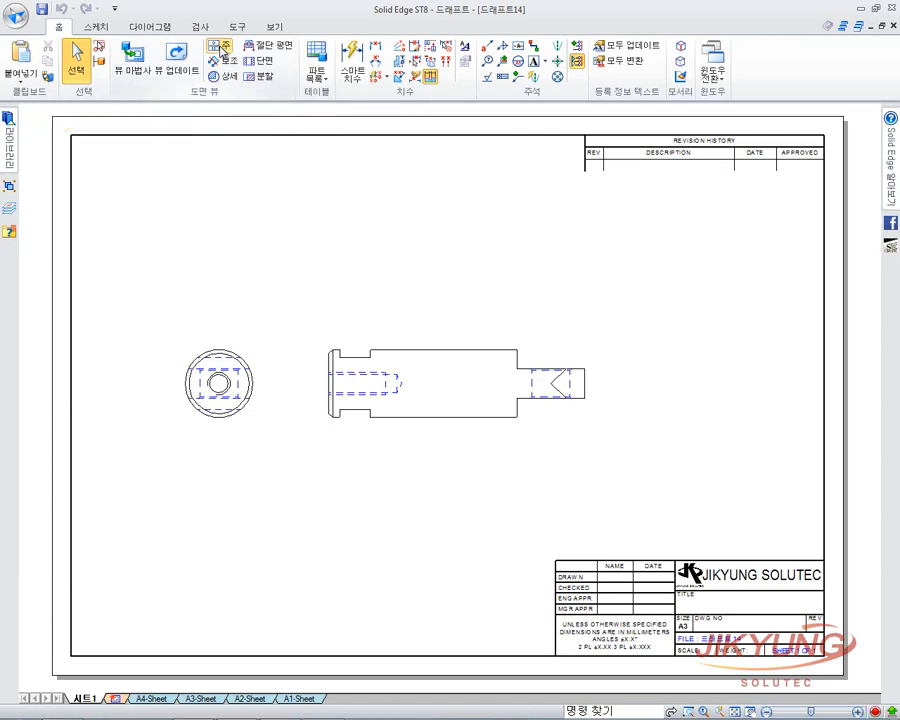
pyautogui.click(413, 349)
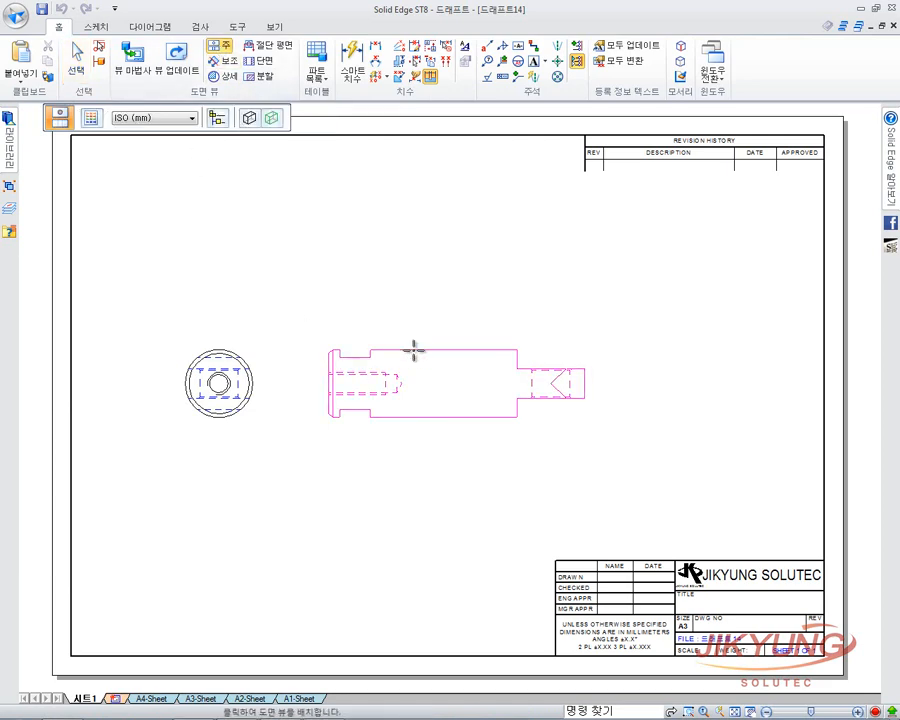
pyautogui.click(435, 277)
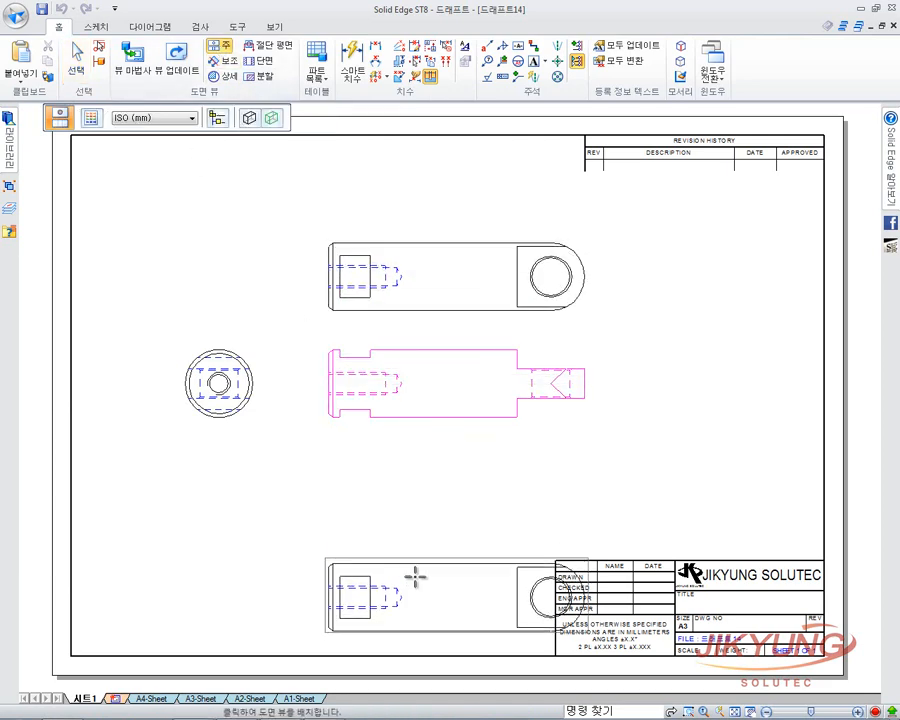
pyautogui.rightClick(564, 452)
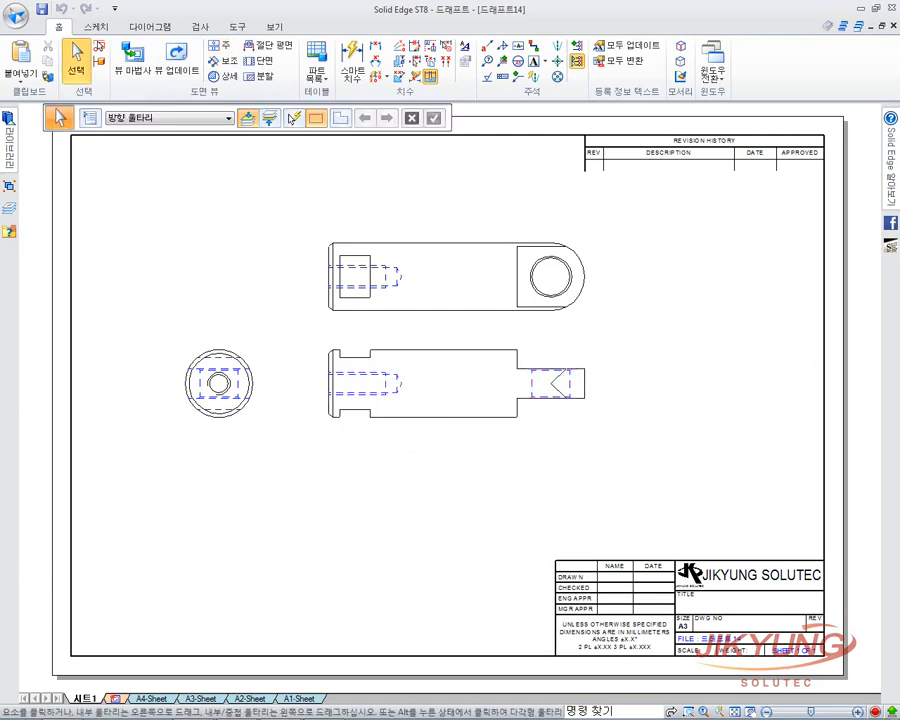
# Hide the six unwanted hidden edges around the end view's inner rectangle.
pyautogui.click(681, 64)
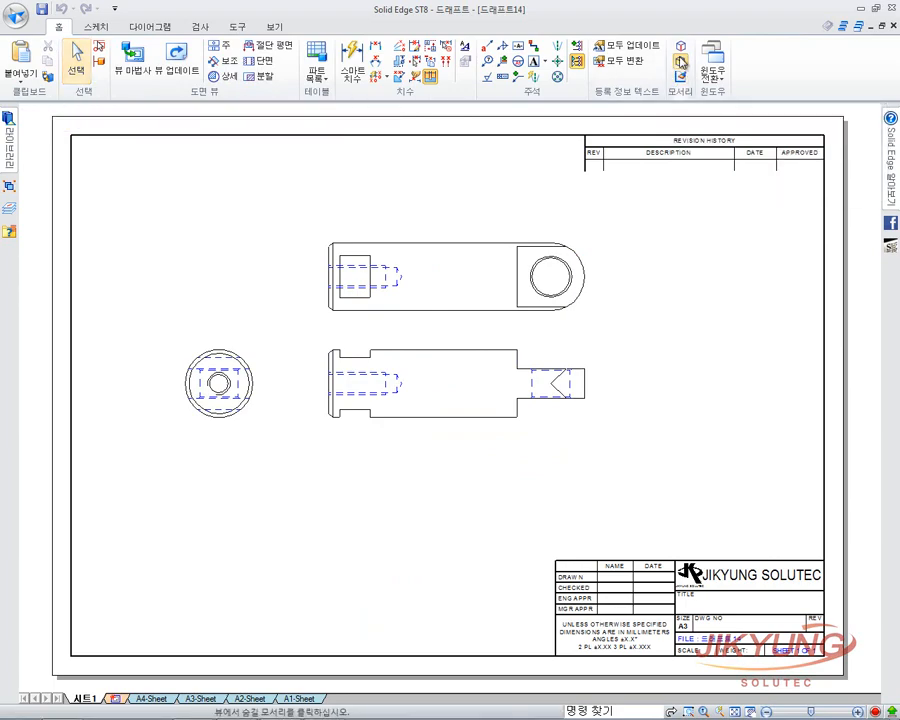
pyautogui.scroll(5, 220, 383)
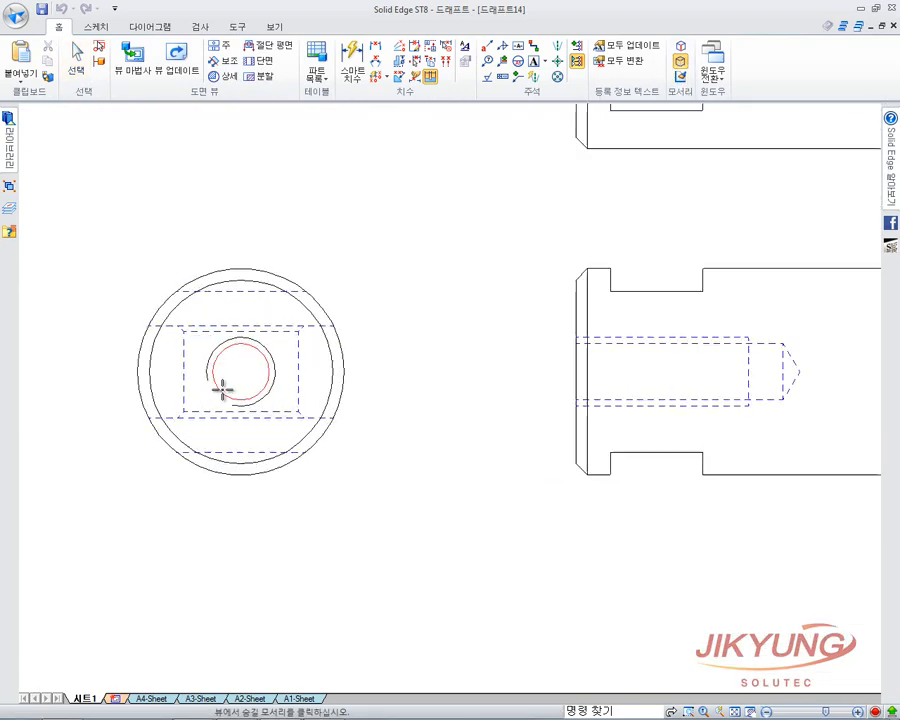
pyautogui.moveTo(336, 396); pyautogui.dragTo(532, 388, button='middle')
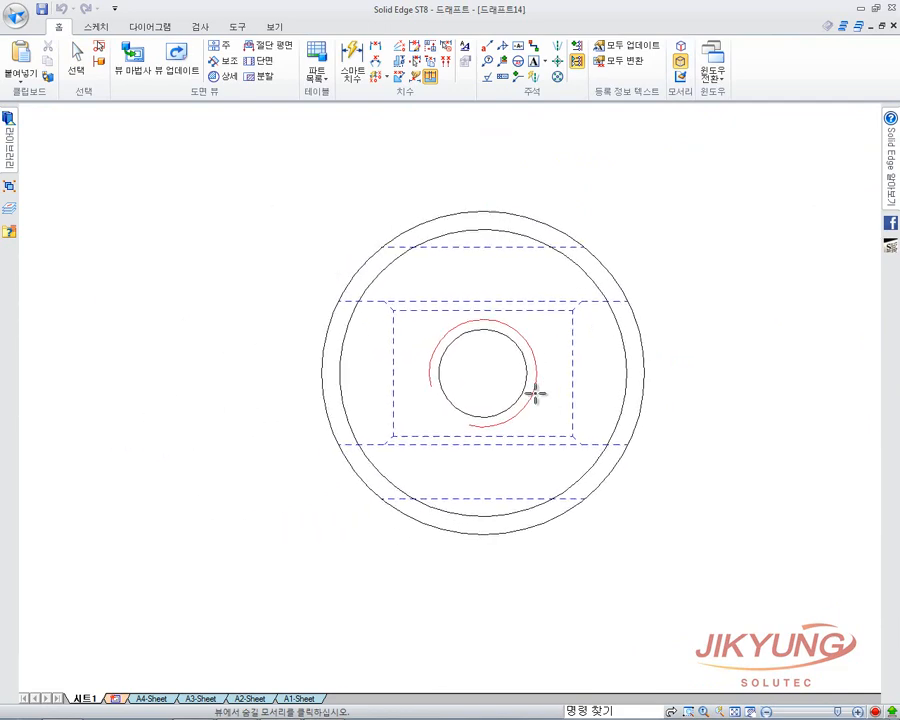
pyautogui.click(392, 346)
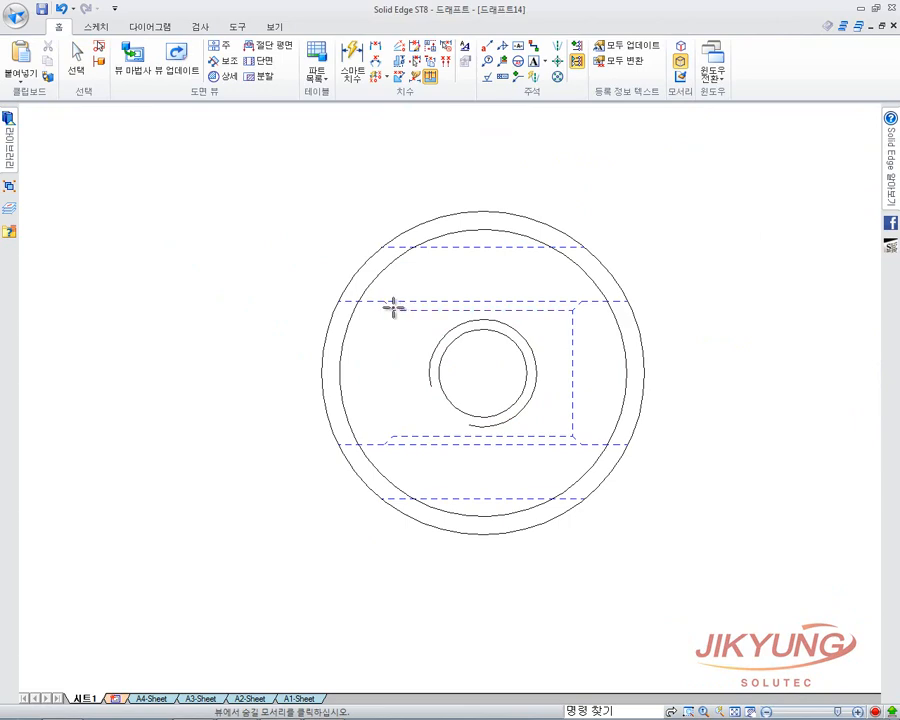
pyautogui.click(391, 306)
pyautogui.click(479, 439)
pyautogui.click(395, 438)
pyautogui.click(569, 379)
pyautogui.click(561, 310)
# Move the side view lower on the sheet.
pyautogui.scroll(-2, 445, 366)
pyautogui.scroll(-4, 445, 366)
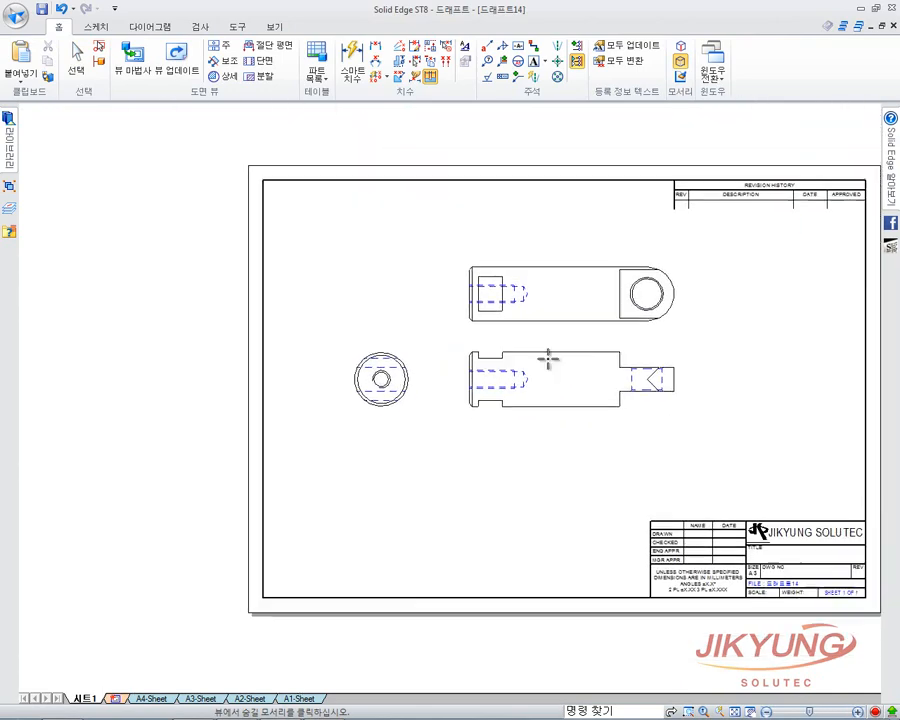
pyautogui.scroll(4, 598, 362)
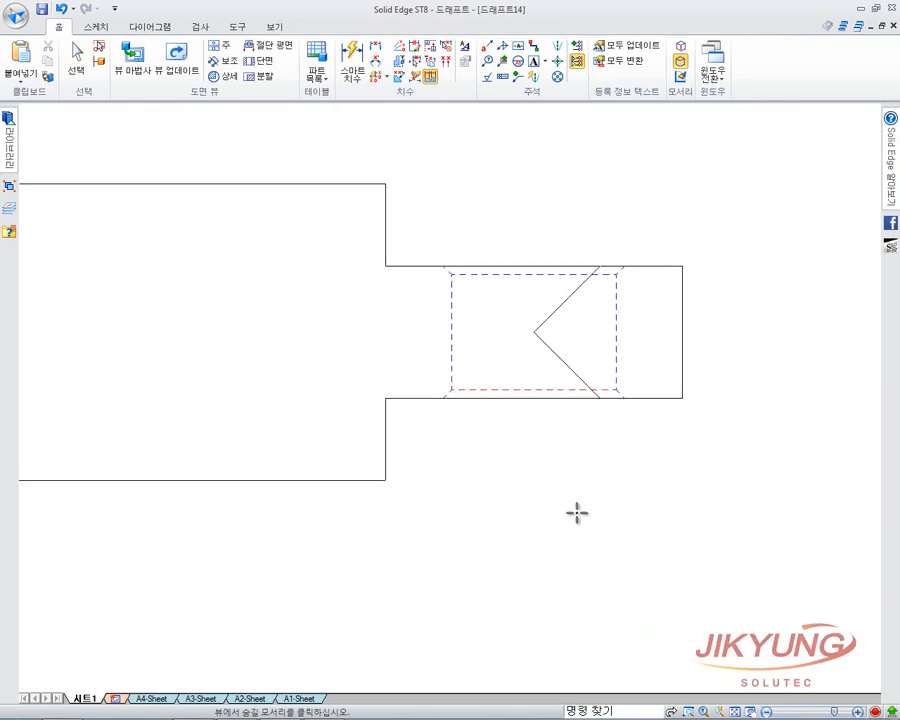
pyautogui.scroll(2, 555, 357)
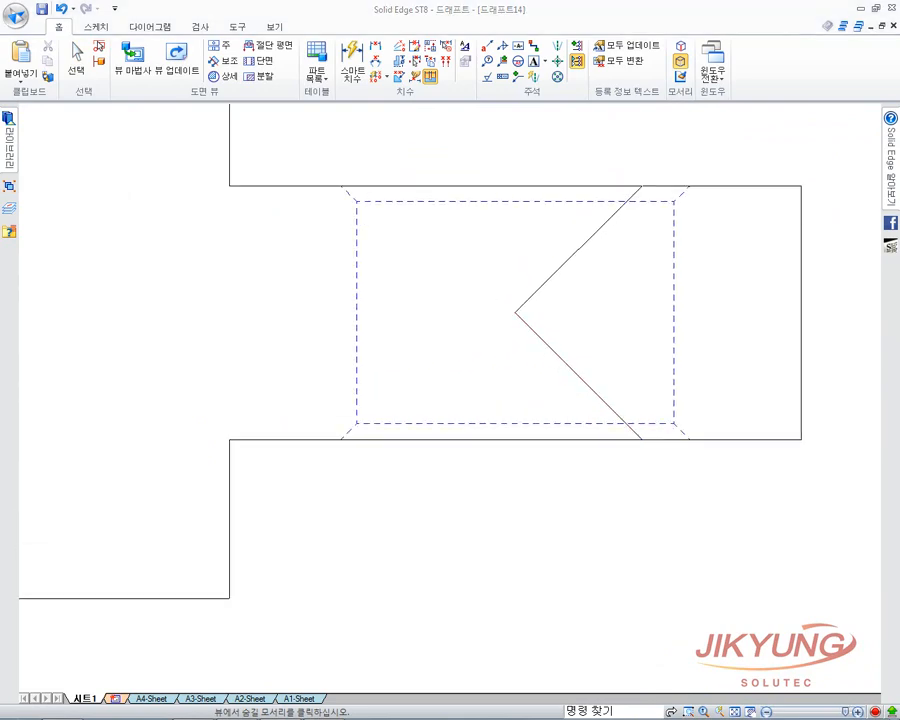
pyautogui.scroll(-1, 641, 339)
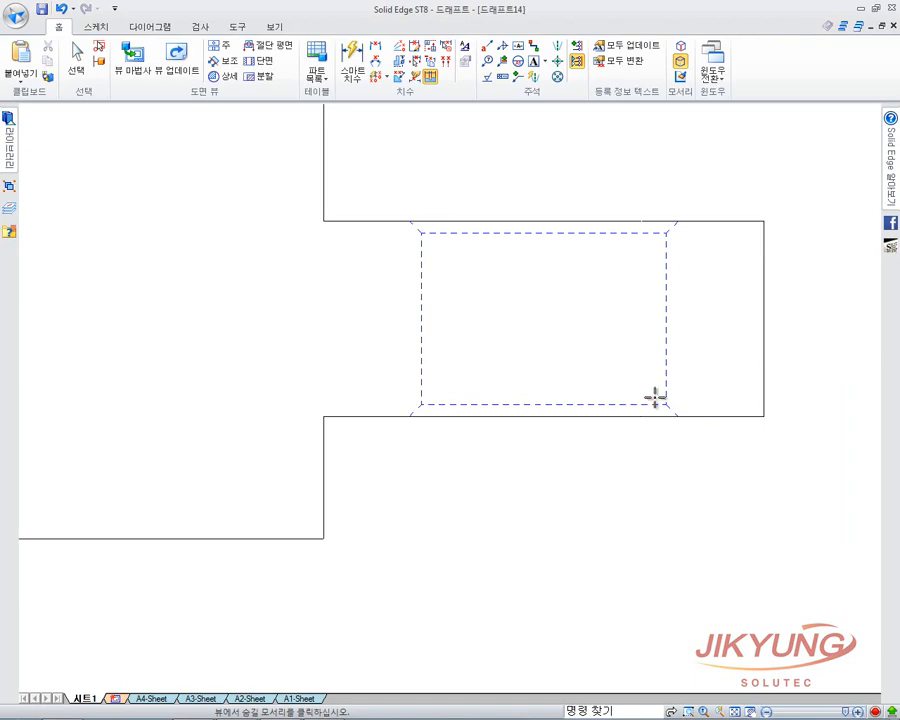
pyautogui.scroll(-7, 653, 394)
pyautogui.scroll(3, 587, 396)
pyautogui.moveTo(587, 397); pyautogui.dragTo(538, 418, button='middle')
pyautogui.scroll(-3, 538, 418)
pyautogui.press('Escape')
pyautogui.moveTo(541, 432); pyautogui.dragTo(542, 462)
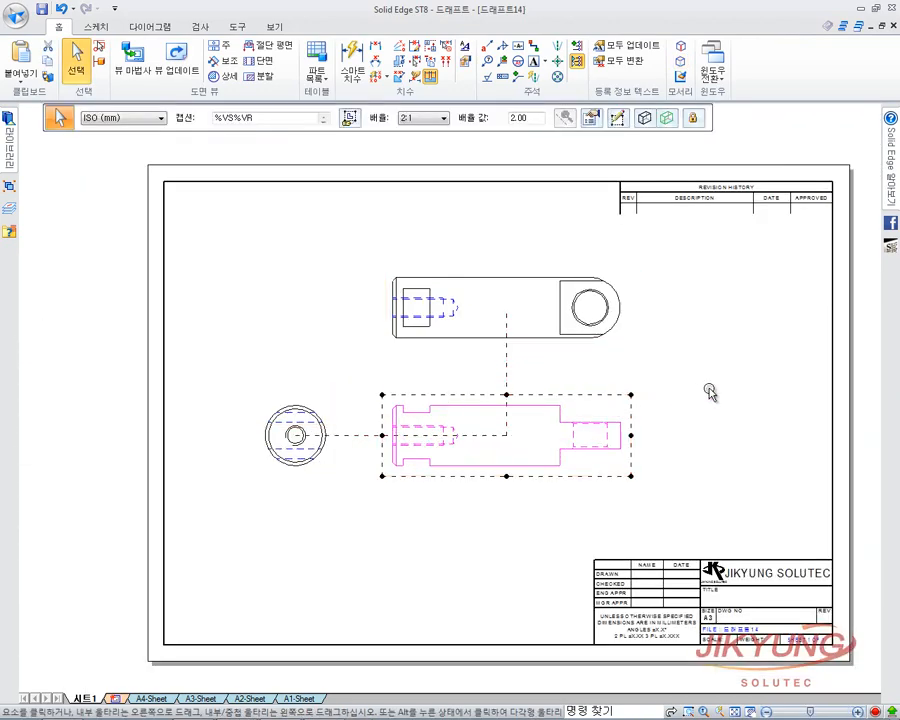
pyautogui.click(736, 158)
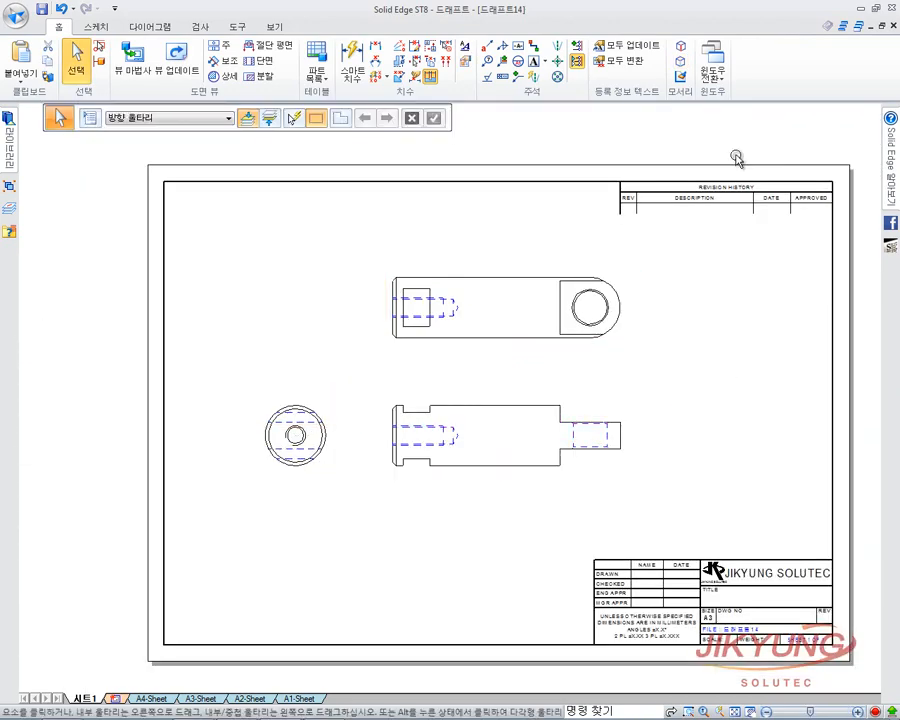
# Switch to the 드래프트15 drawing, cancelling the show-edges command started there.
pyautogui.click(712, 62)
pyautogui.click(838, 152)
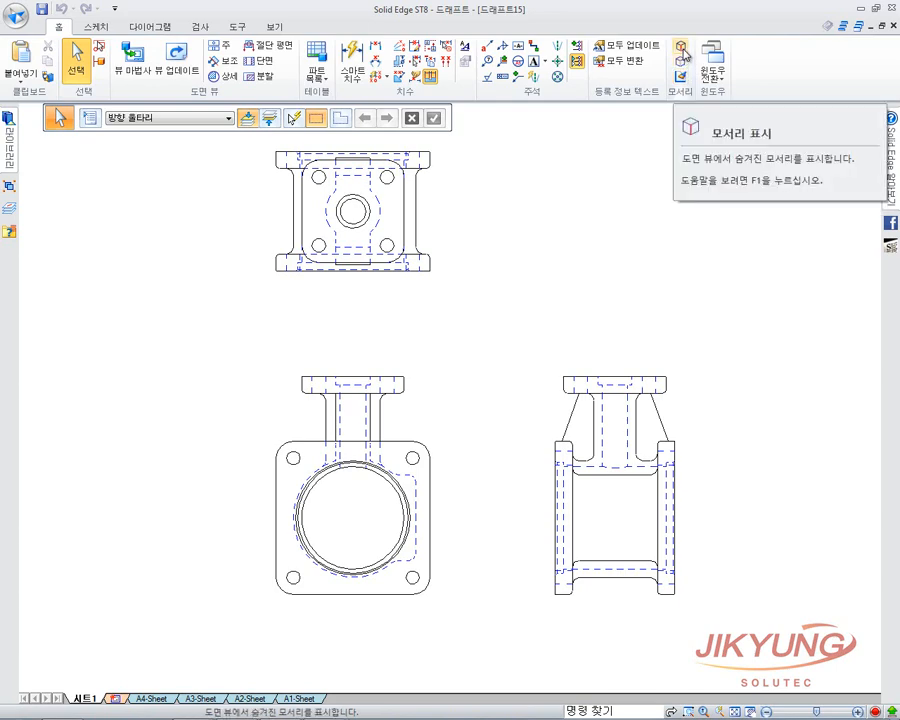
pyautogui.click(682, 47)
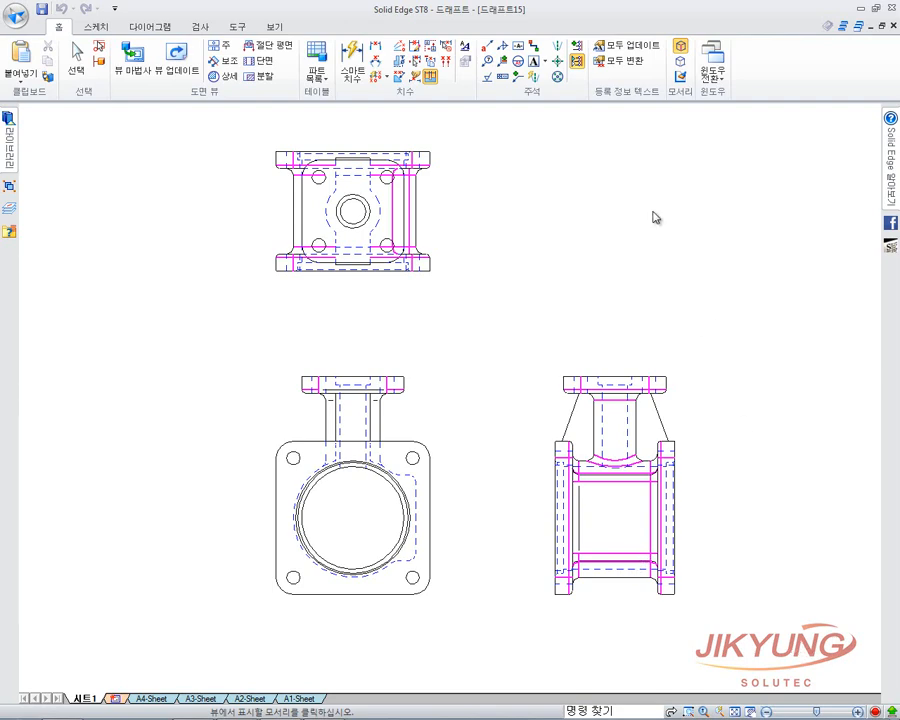
pyautogui.press('Escape')
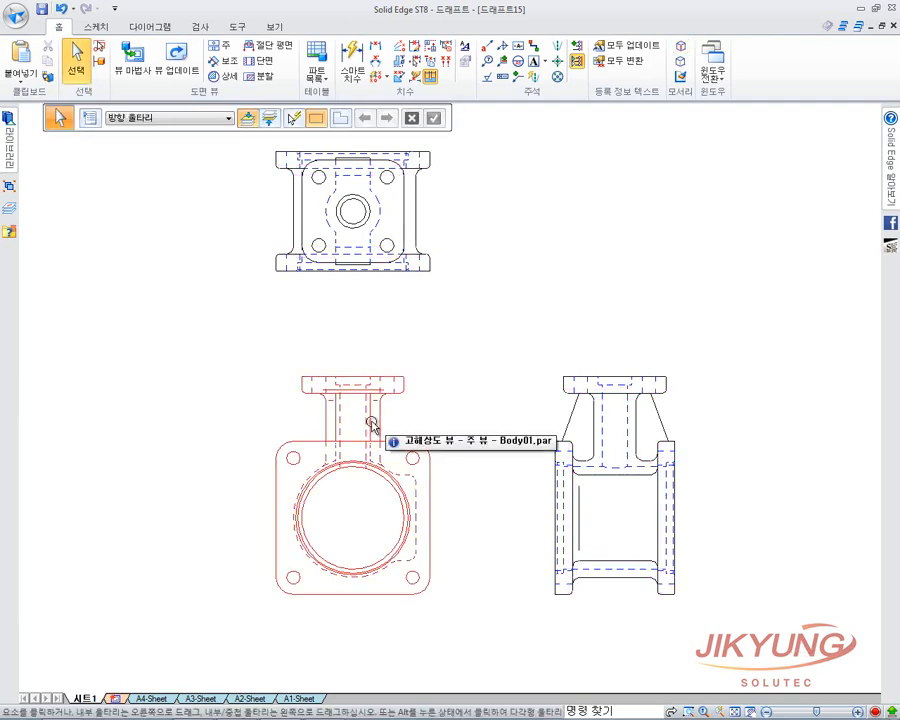
# Hide the two extra vertical edges in the front view's neck.
pyautogui.click(682, 66)
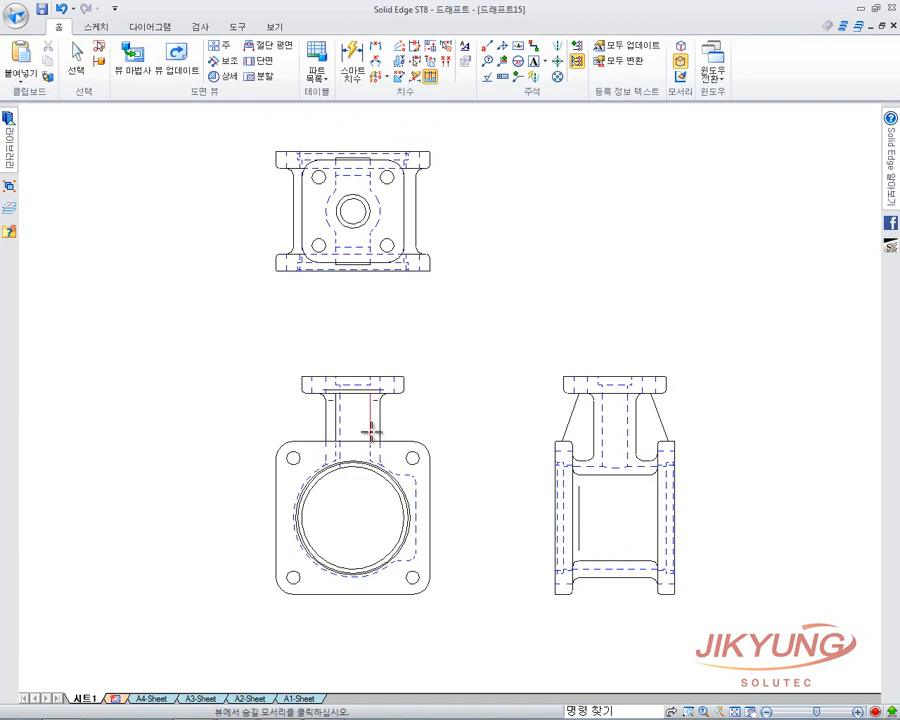
pyautogui.click(369, 424)
pyautogui.click(338, 416)
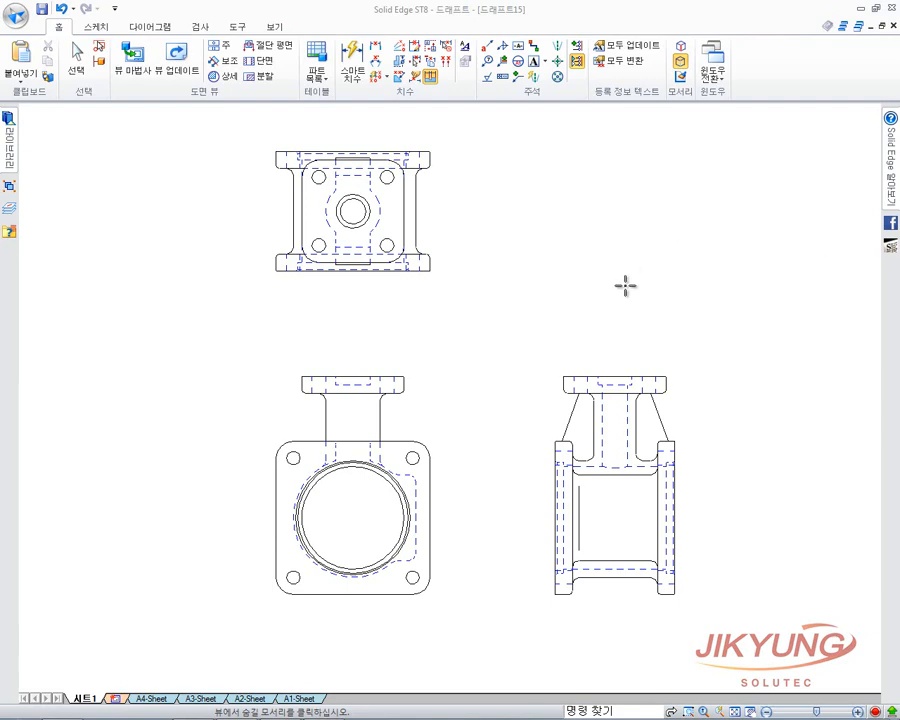
# Paint the top view's right dashed edge with a user-defined magenta, dashed, 0.50 mm style.
pyautogui.click(681, 77)
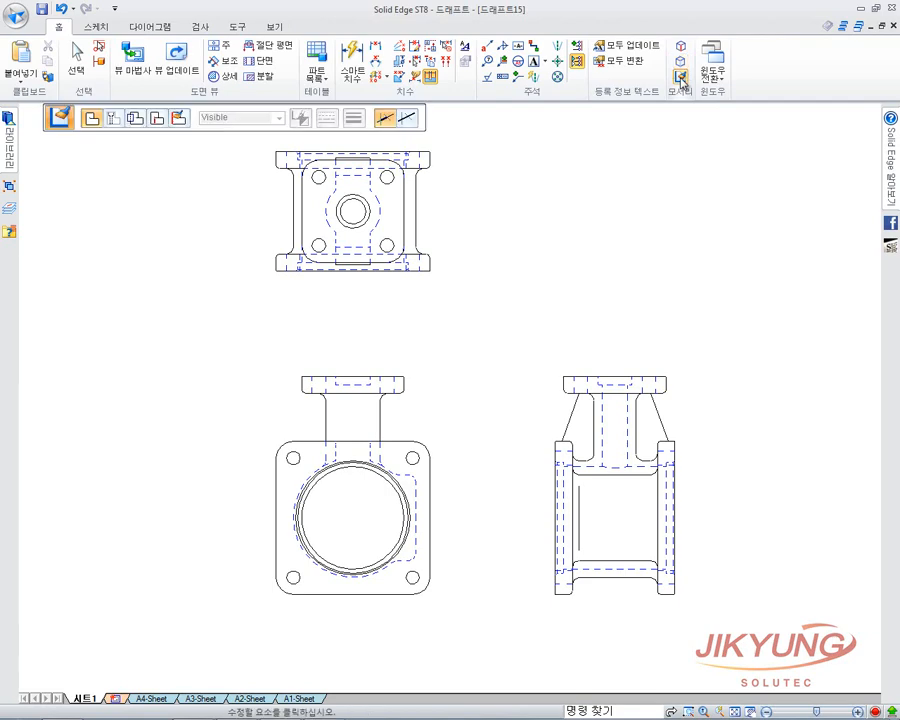
pyautogui.moveTo(425, 123)
pyautogui.mouseDown()
pyautogui.moveTo(556, 155)
pyautogui.moveTo(635, 124)
pyautogui.mouseUp()
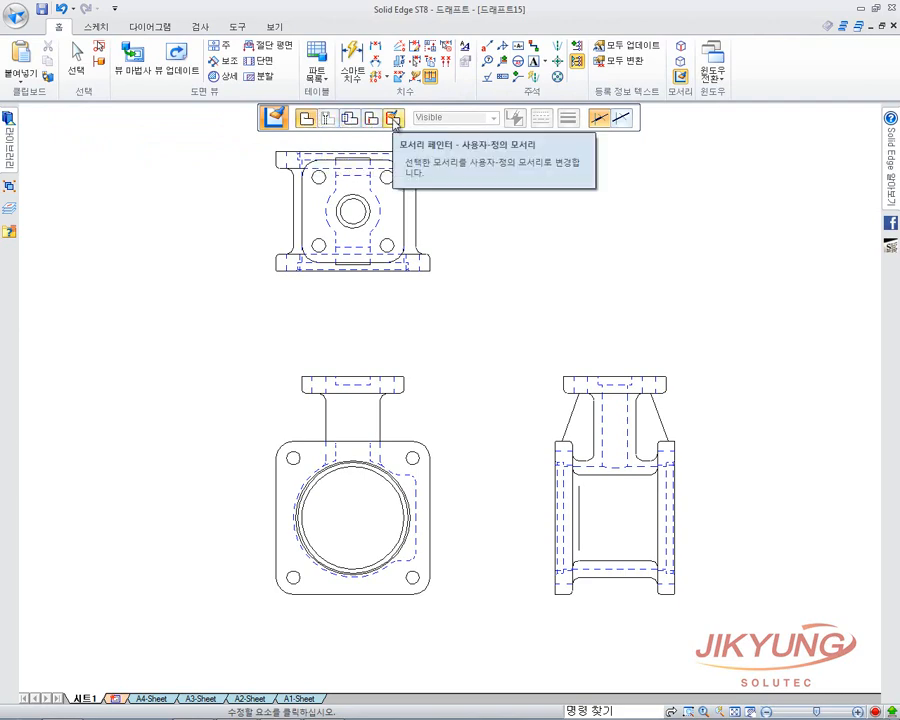
pyautogui.click(394, 120)
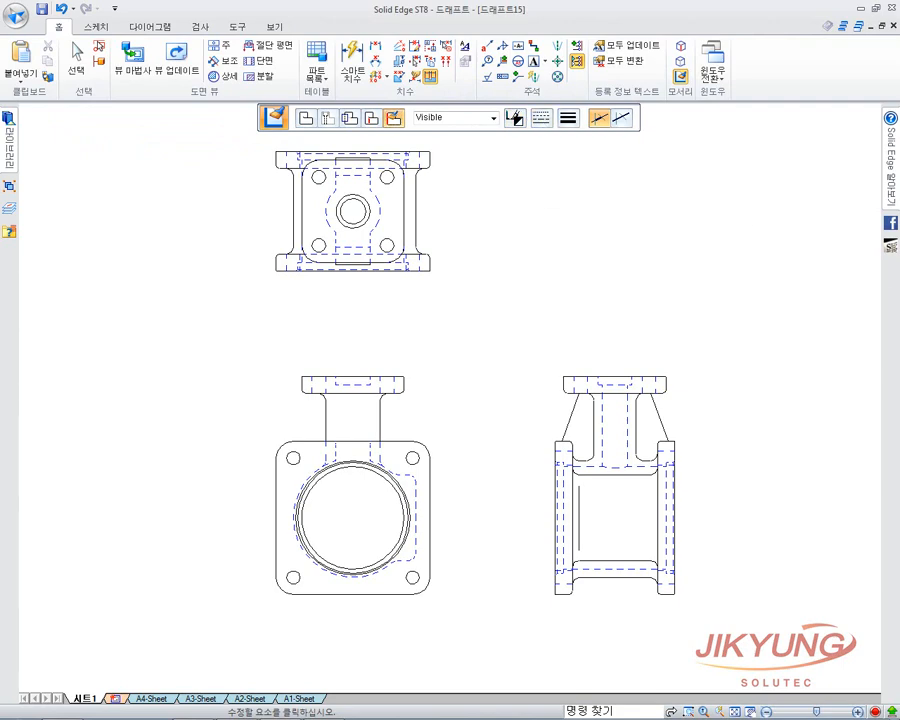
pyautogui.click(514, 117)
pyautogui.click(530, 186)
pyautogui.click(540, 117)
pyautogui.click(567, 158)
pyautogui.click(568, 117)
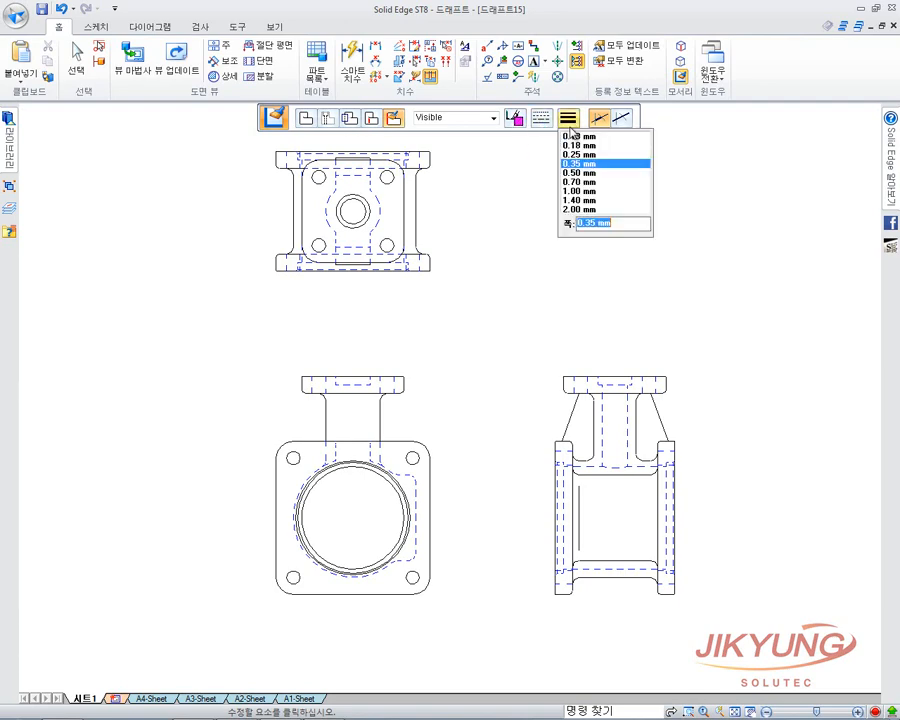
pyautogui.click(582, 172)
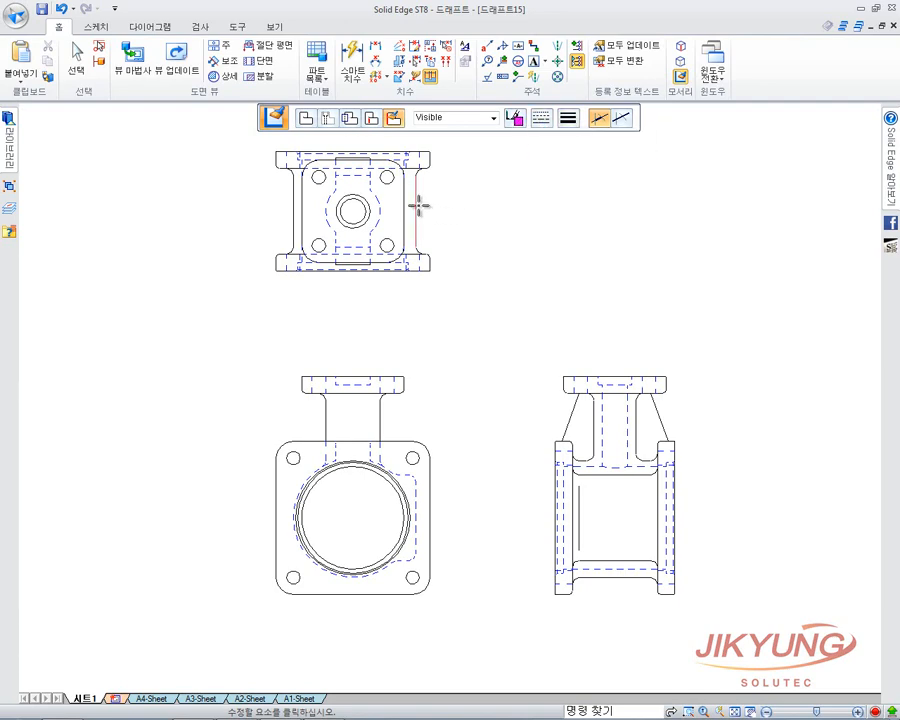
pyautogui.click(415, 205)
pyautogui.press('Escape')
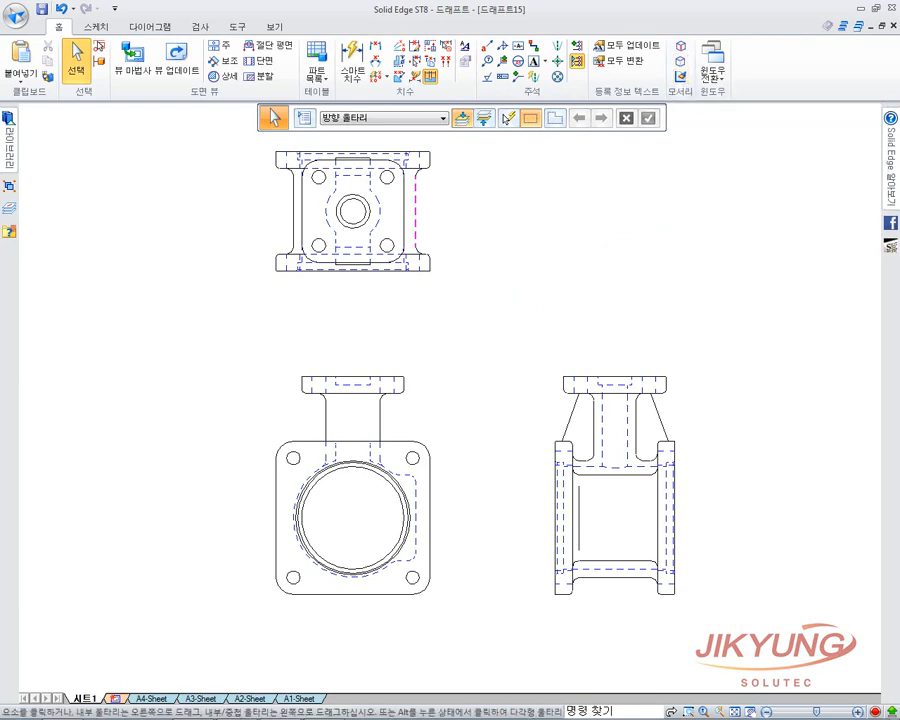
# On 드래프트14, add a centre mark to the end view and an axis centreline to the front view.
pyautogui.click(712, 70)
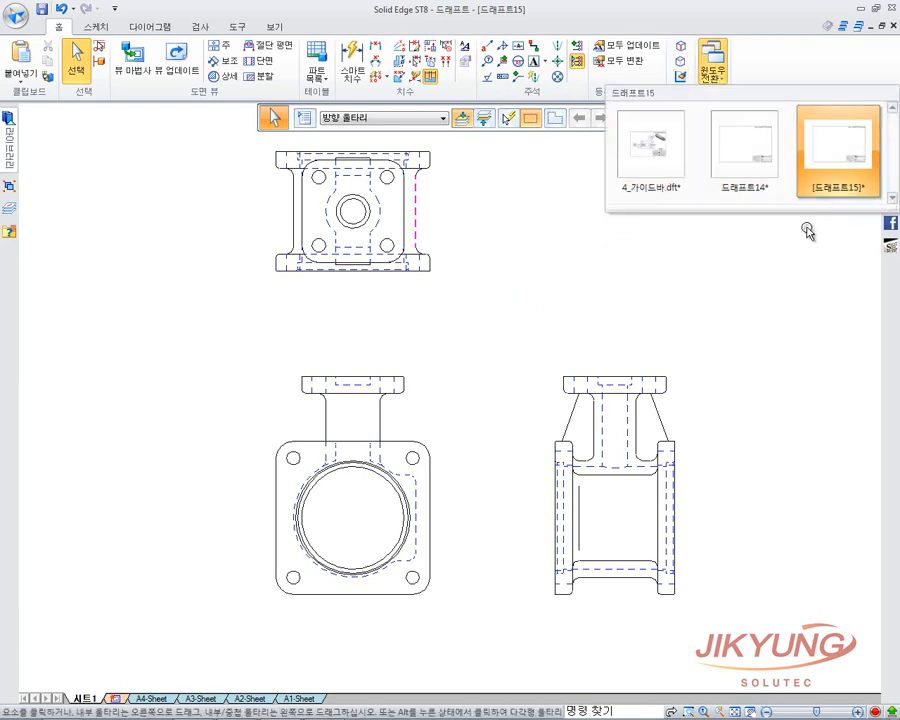
pyautogui.click(770, 156)
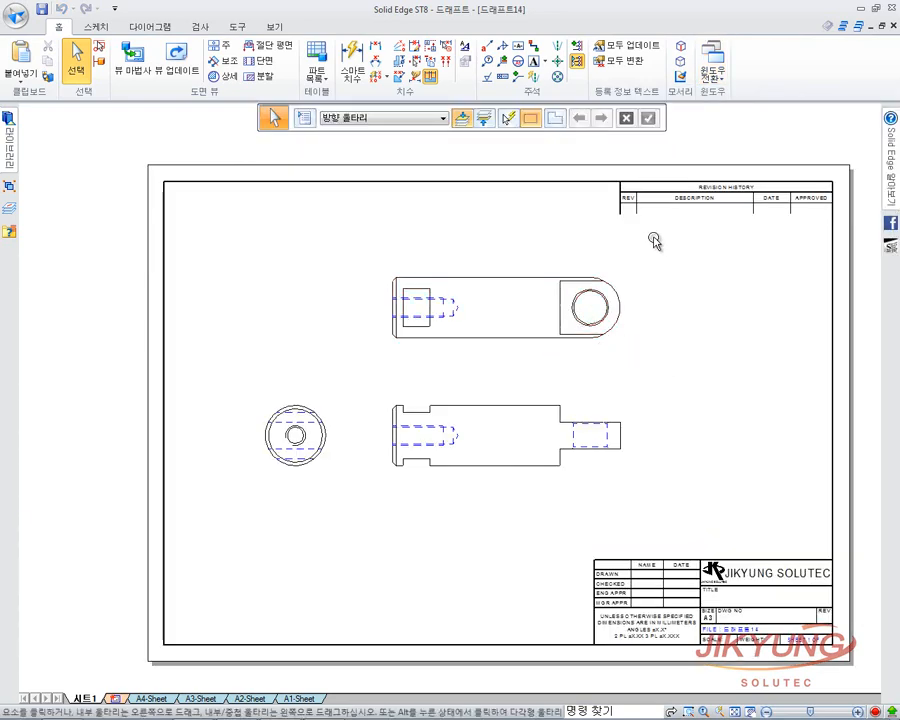
pyautogui.click(534, 79)
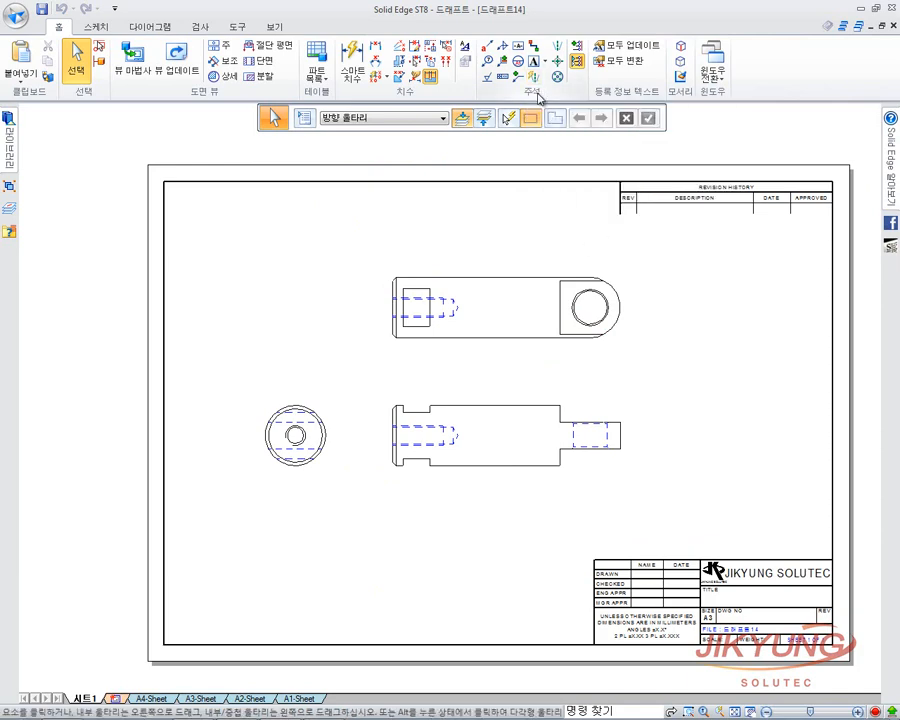
pyautogui.click(535, 79)
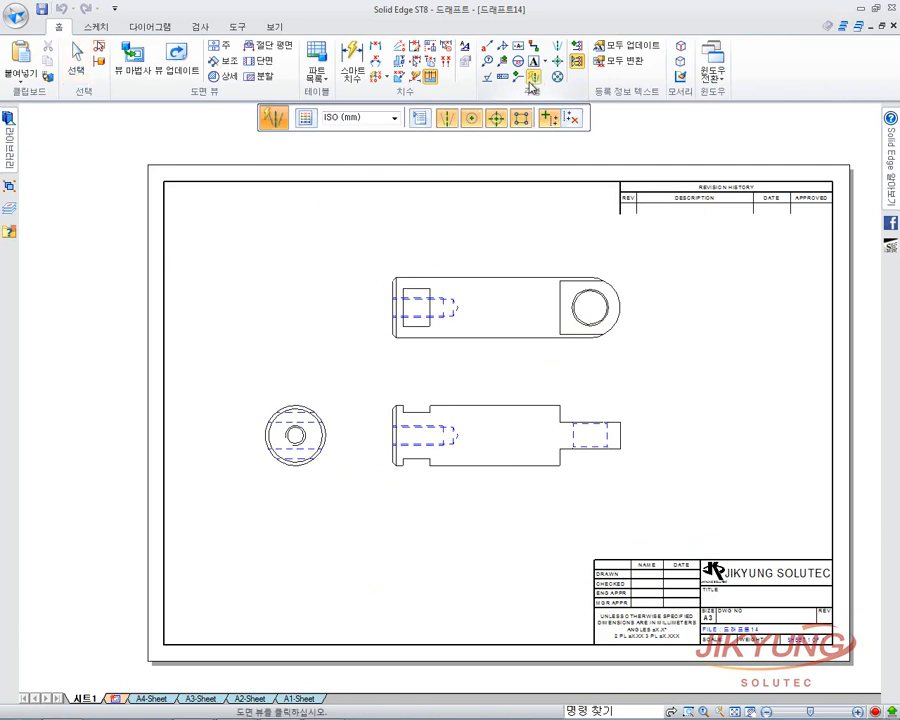
pyautogui.moveTo(402, 112); pyautogui.dragTo(421, 129)
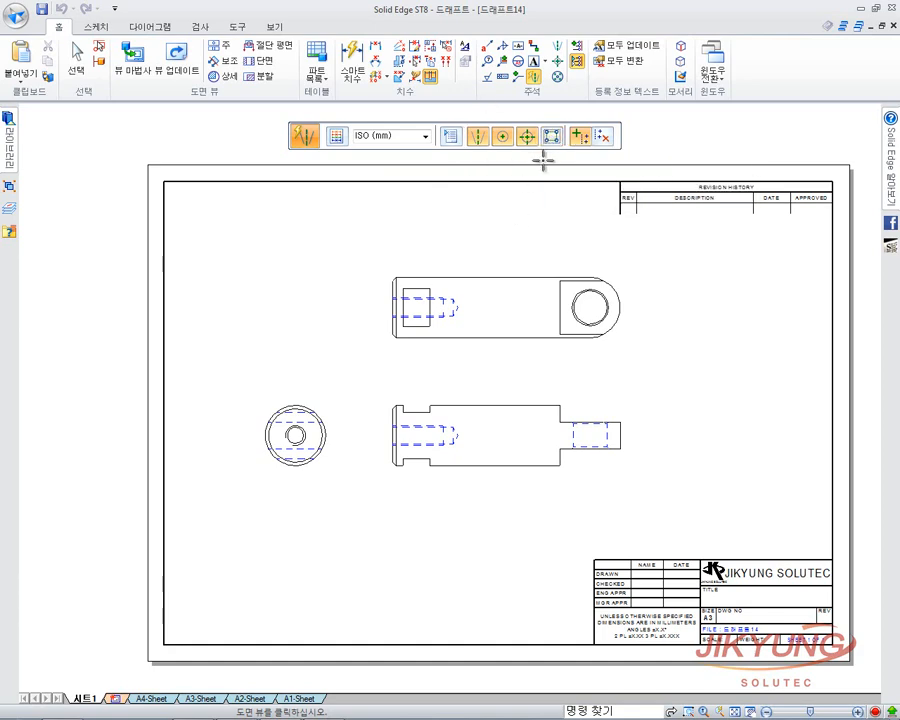
pyautogui.click(312, 418)
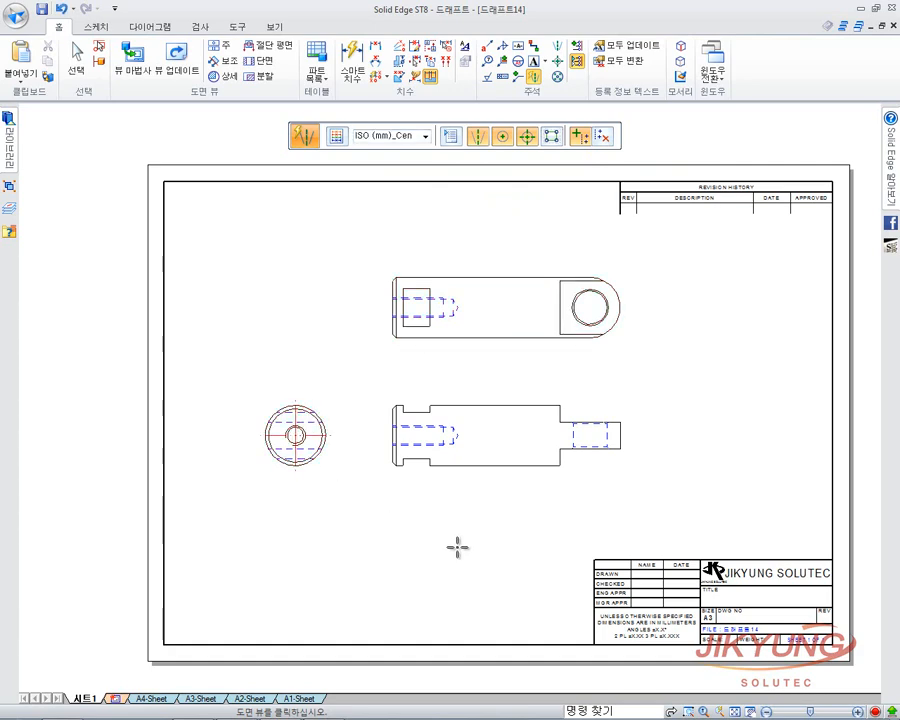
pyautogui.click(419, 452)
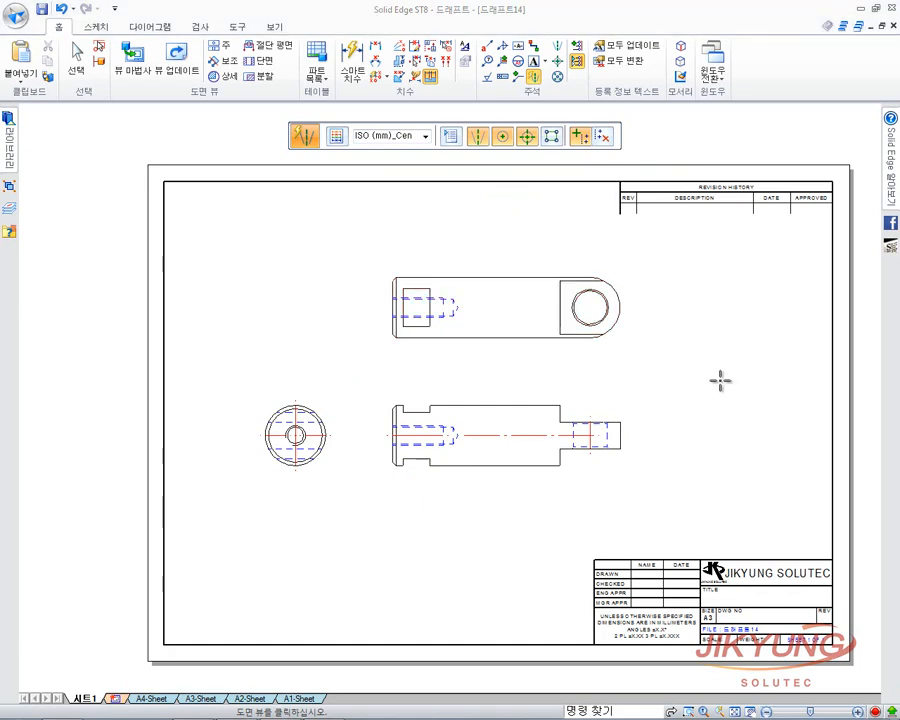
pyautogui.press('Escape')
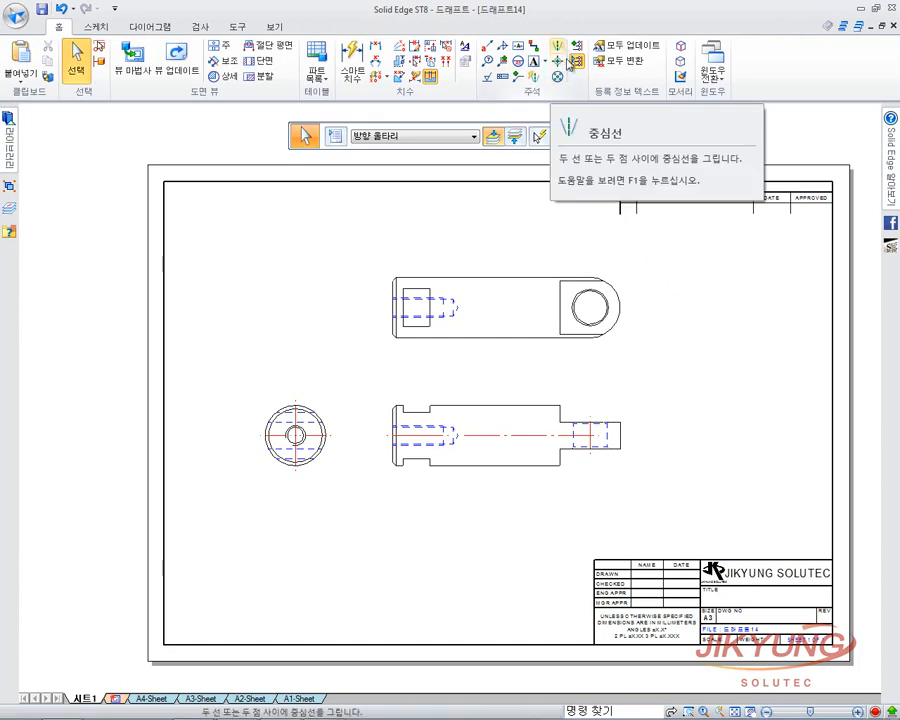
# Rerun Automatic Centerlines with adding enabled and re-place the front view's axis centreline.
pyautogui.click(536, 79)
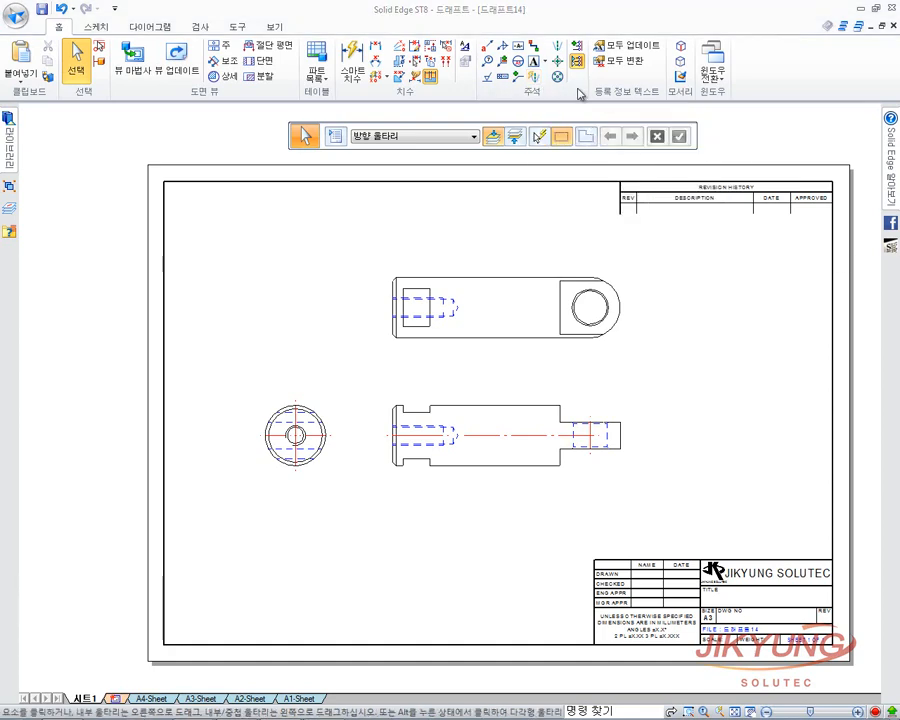
pyautogui.click(536, 80)
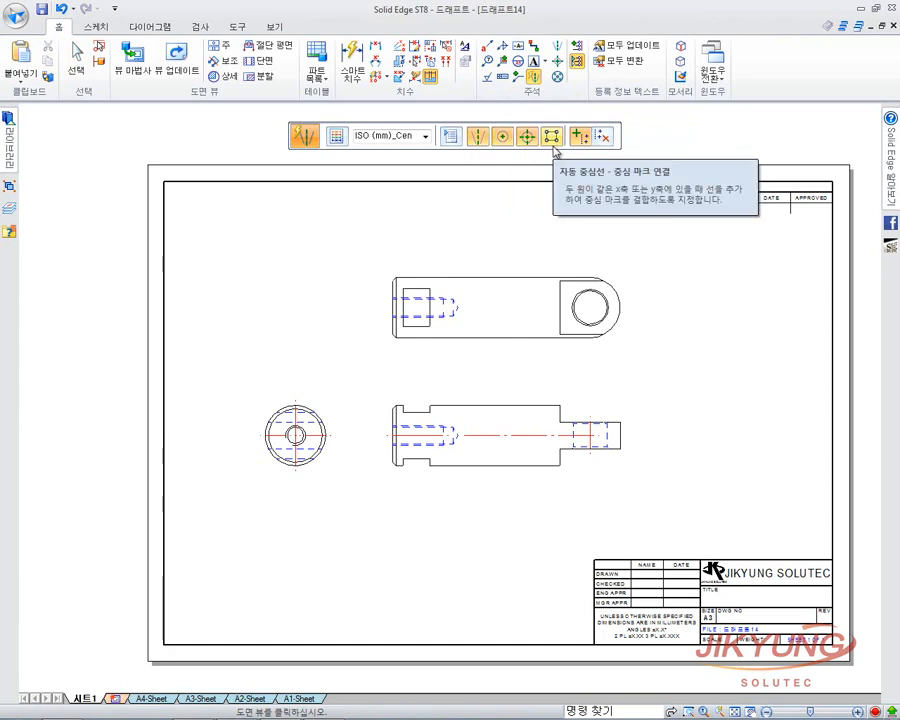
pyautogui.click(451, 139)
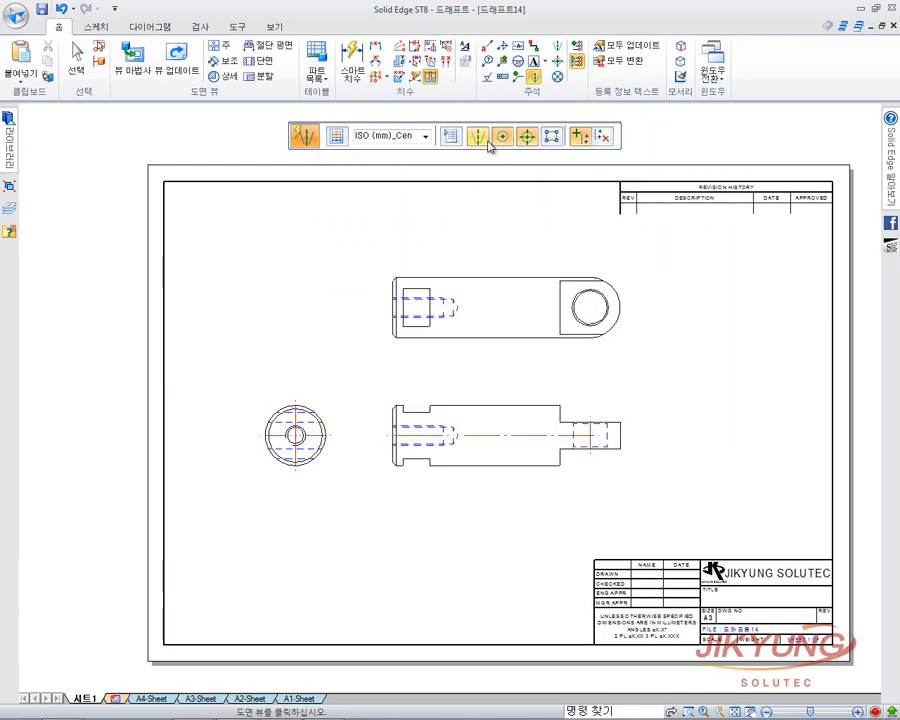
pyautogui.click(582, 142)
pyautogui.click(498, 404)
pyautogui.click(606, 140)
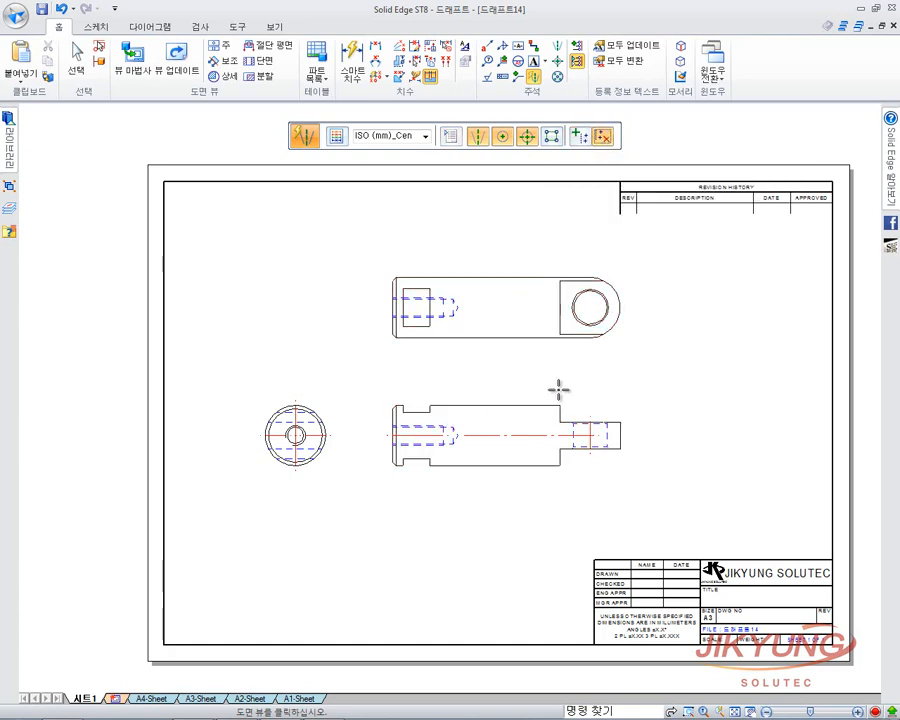
pyautogui.click(534, 440)
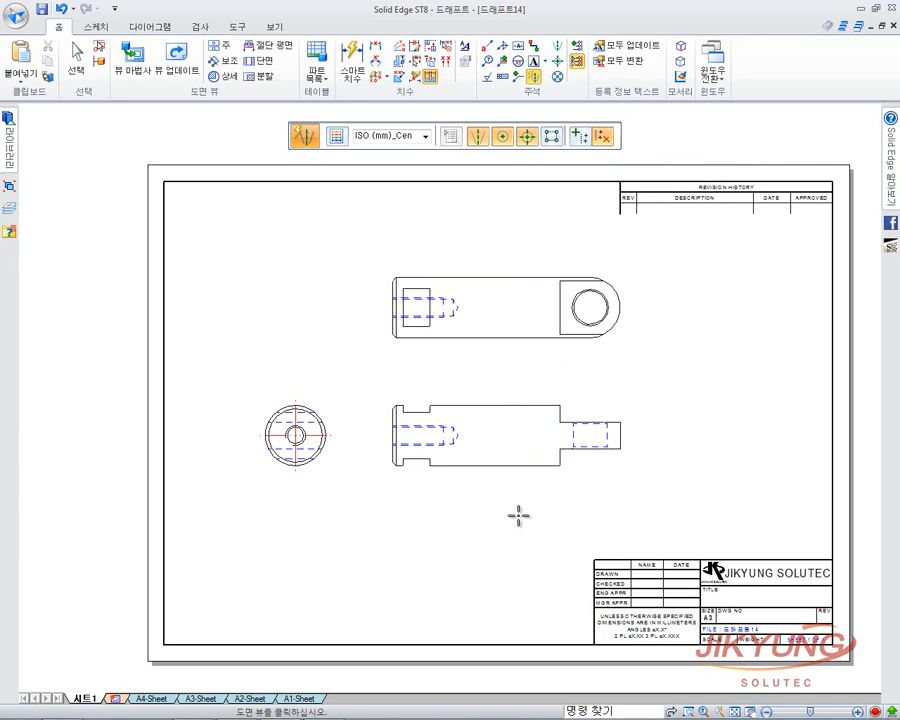
pyautogui.click(580, 136)
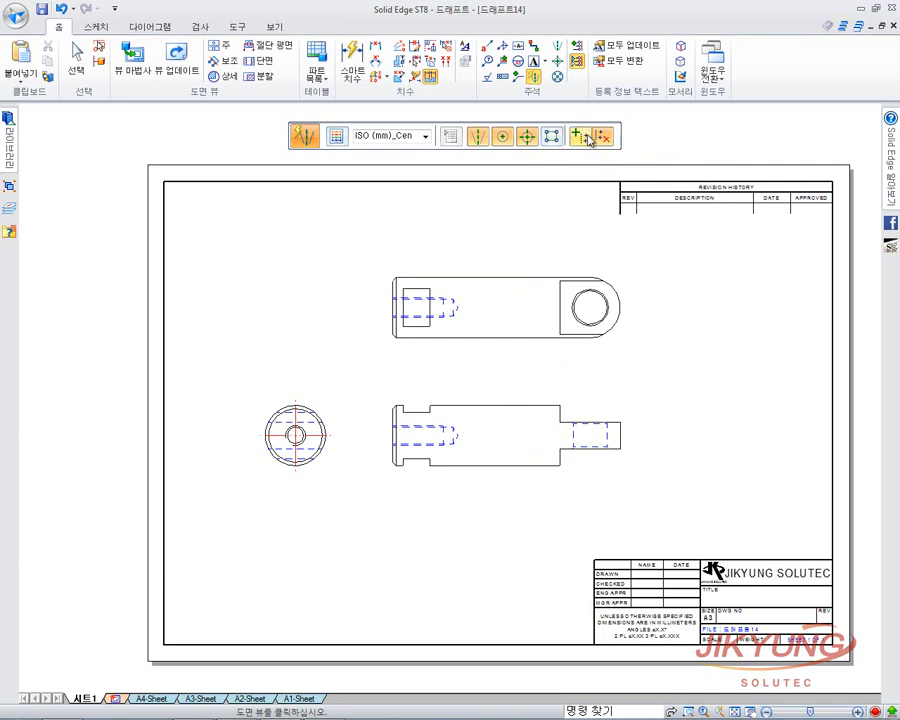
pyautogui.click(477, 402)
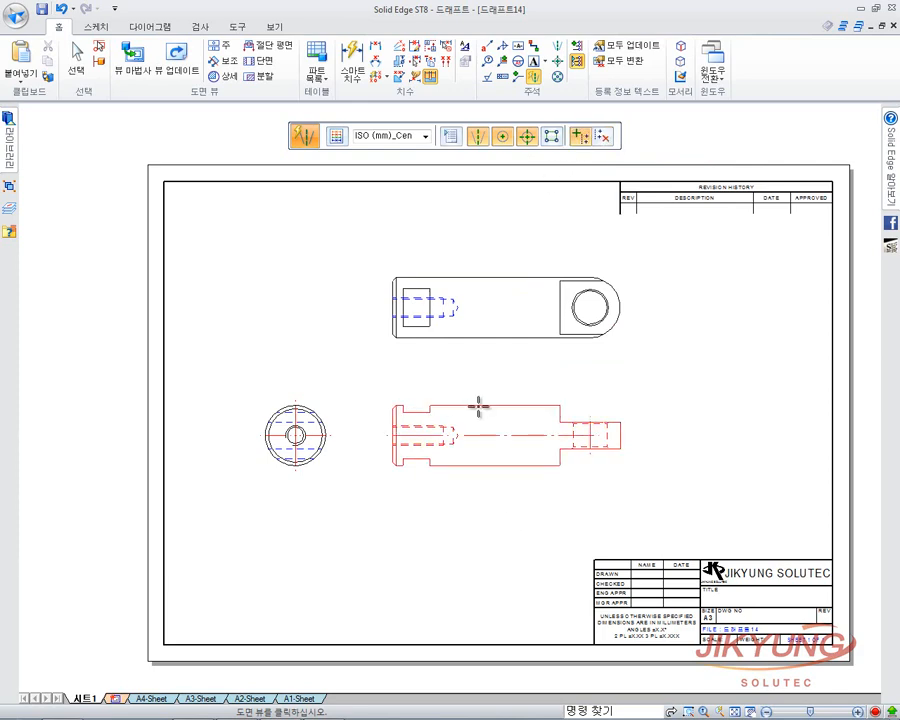
pyautogui.press('Escape')
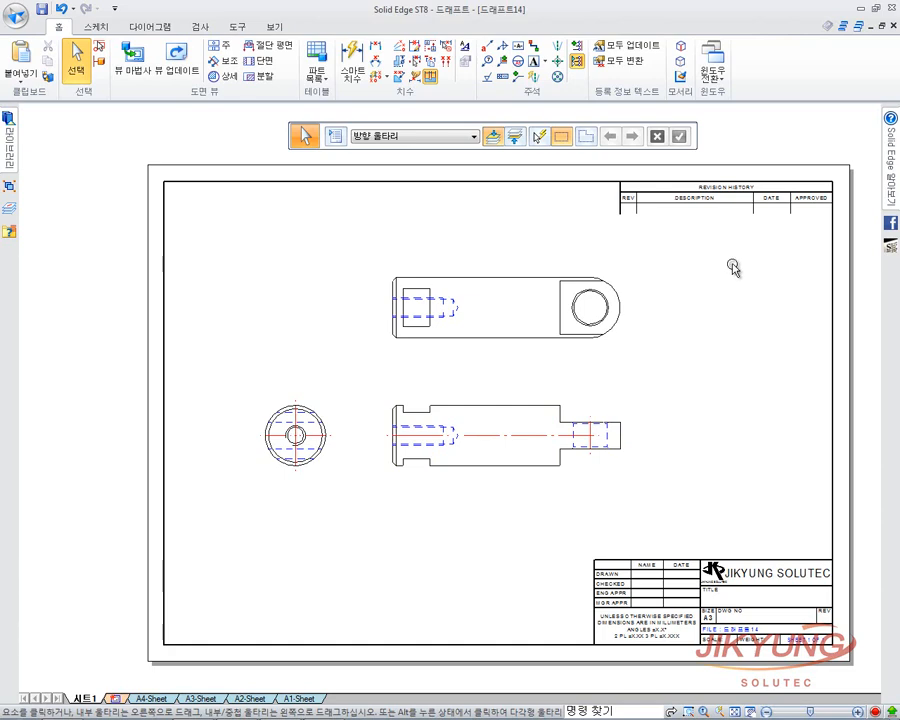
pyautogui.scroll(3, 540, 342)
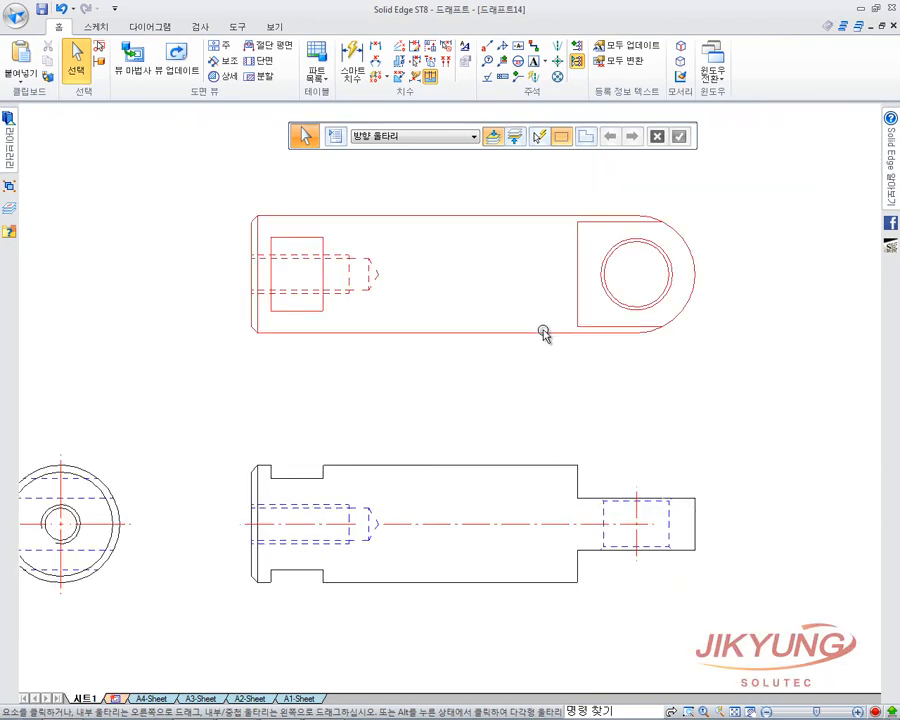
pyautogui.click(545, 333)
pyautogui.rightClick(565, 334)
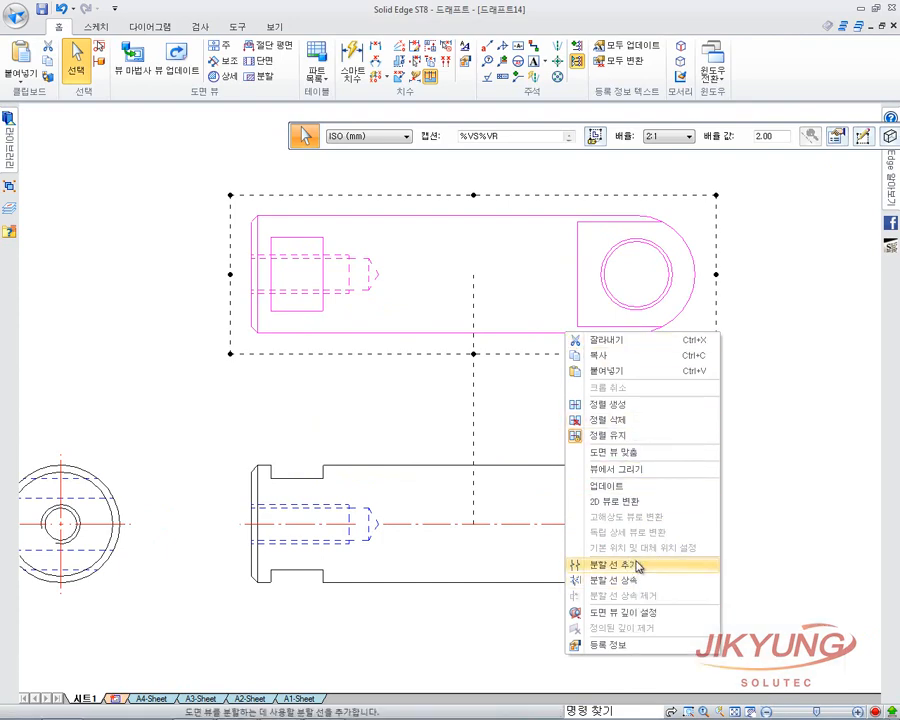
pyautogui.click(633, 566)
pyautogui.moveTo(442, 157); pyautogui.dragTo(428, 134)
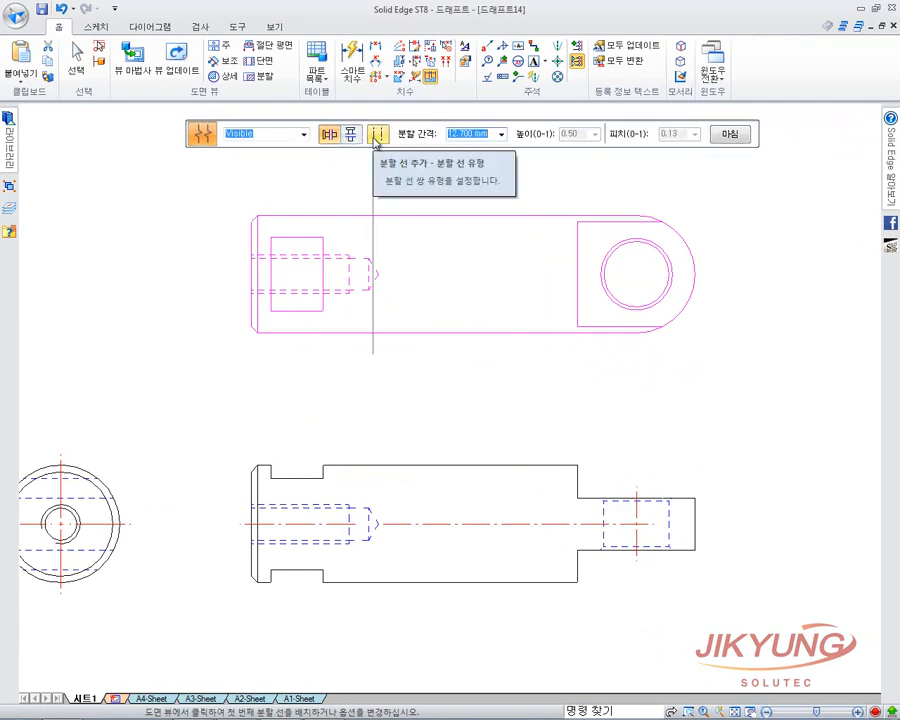
pyautogui.click(377, 135)
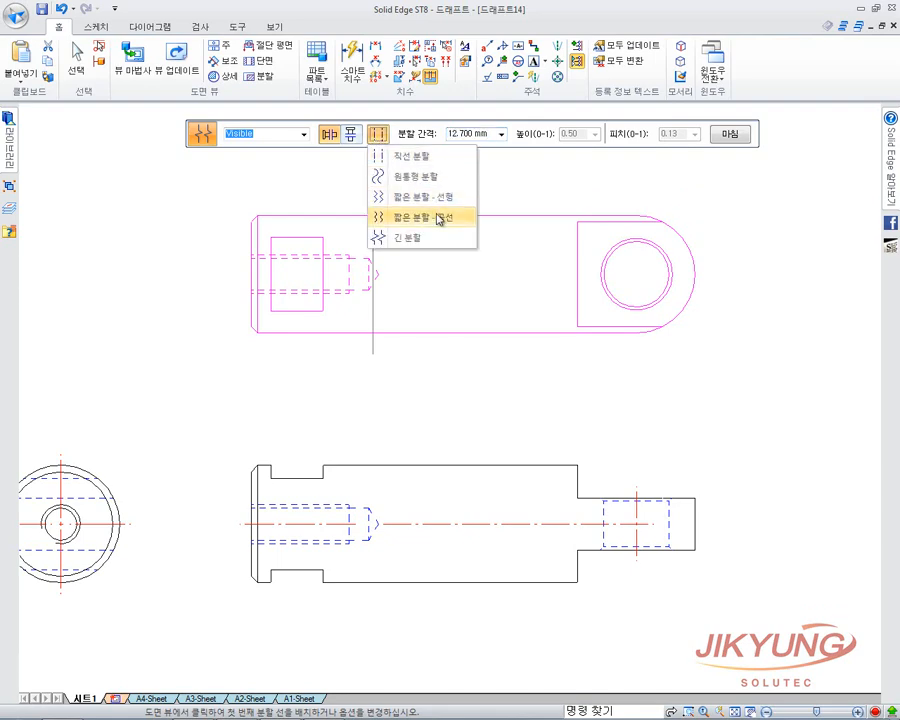
pyautogui.click(431, 184)
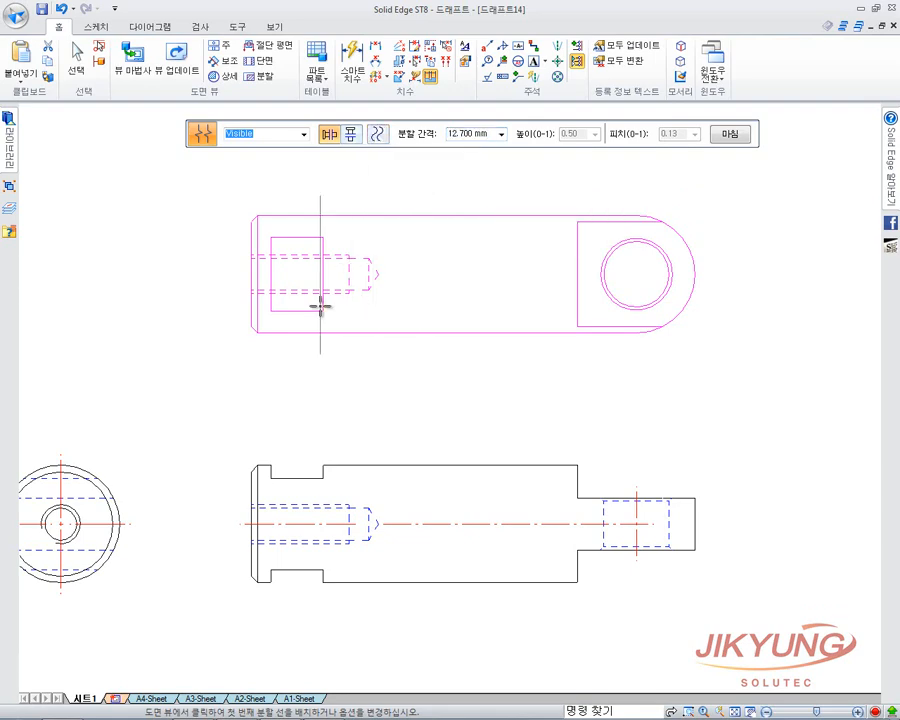
pyautogui.click(517, 279)
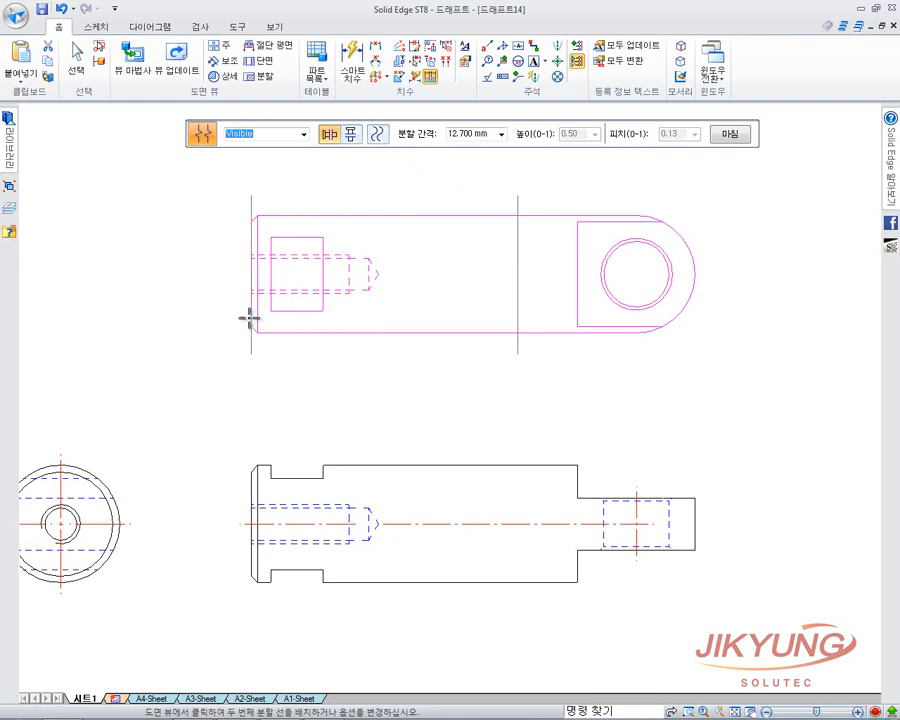
pyautogui.click(219, 305)
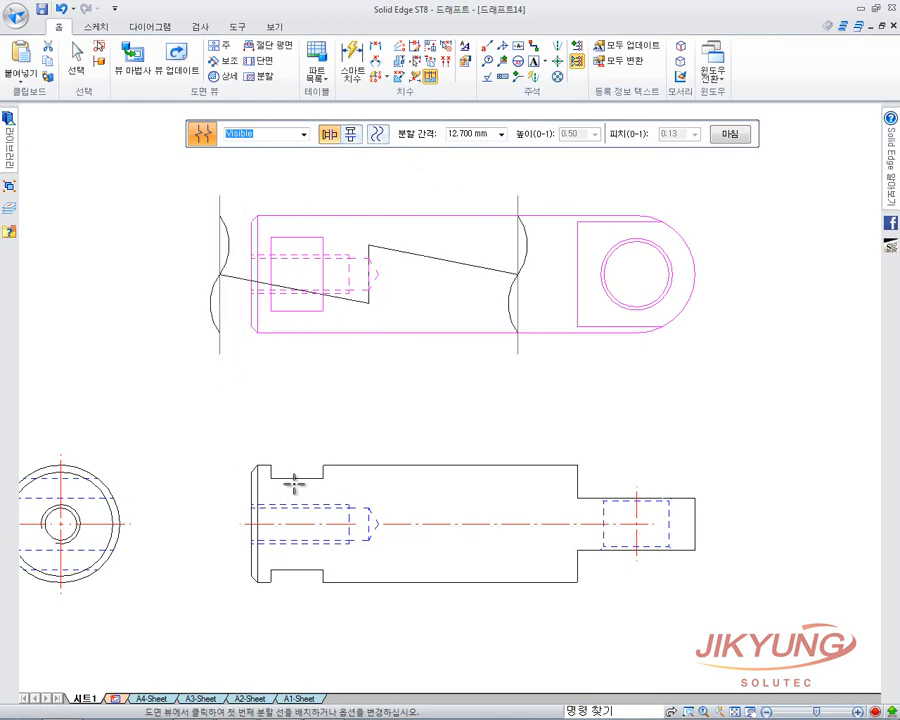
pyautogui.click(729, 133)
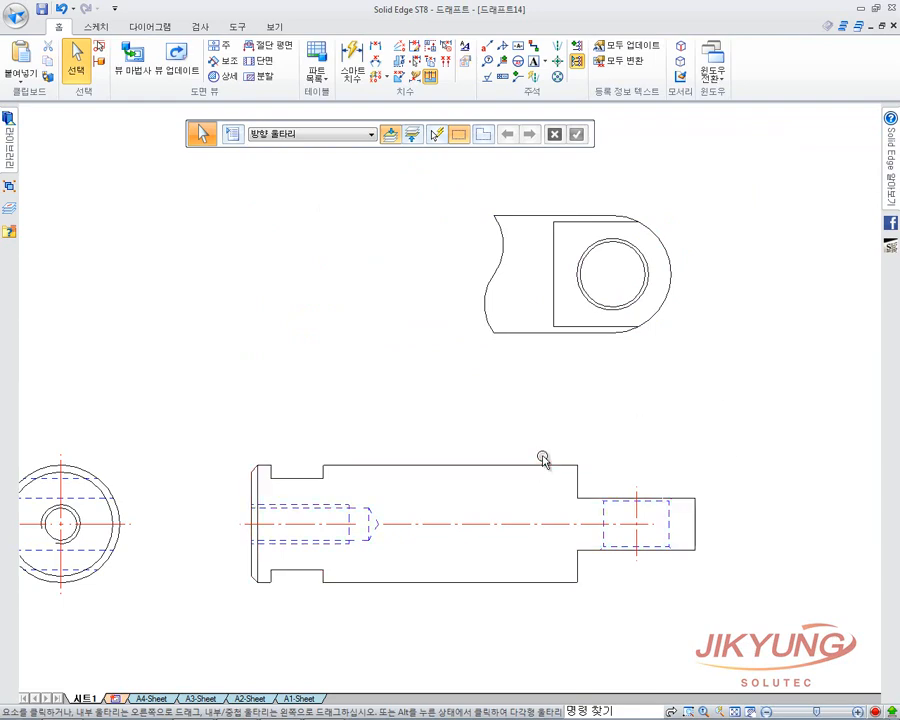
pyautogui.moveTo(542, 456)
pyautogui.mouseDown(button='middle')
pyautogui.moveTo(631, 431)
pyautogui.moveTo(629, 422)
pyautogui.mouseUp(button='middle')
pyautogui.scroll(1, 631, 429)
pyautogui.scroll(-1, 631, 429)
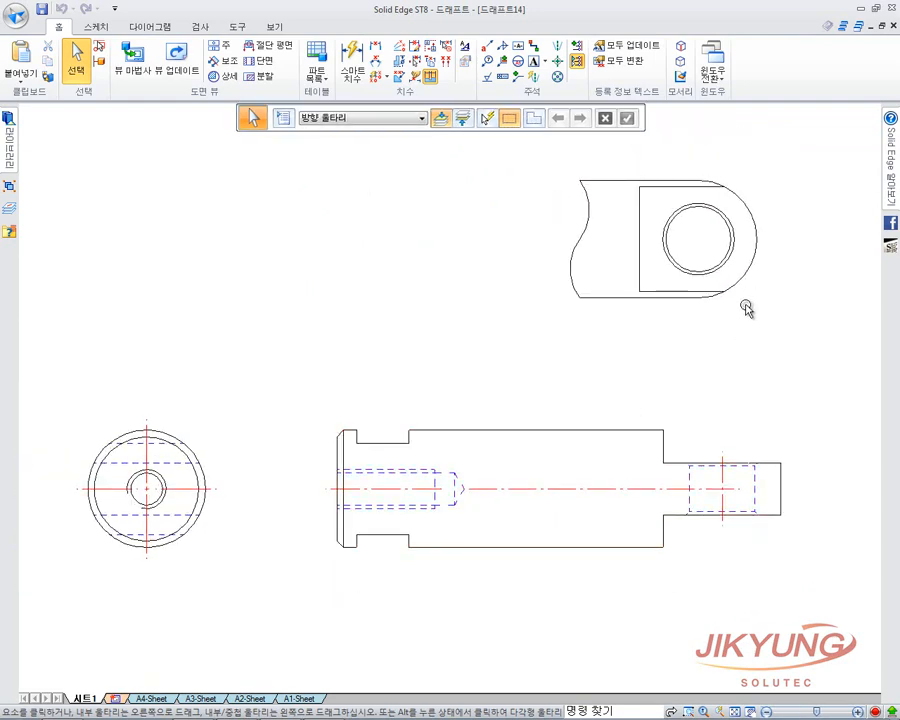
# Switch to 분할선.dft and add two break lines shortening the horizontal link.
pyautogui.click(712, 72)
pyautogui.click(836, 165)
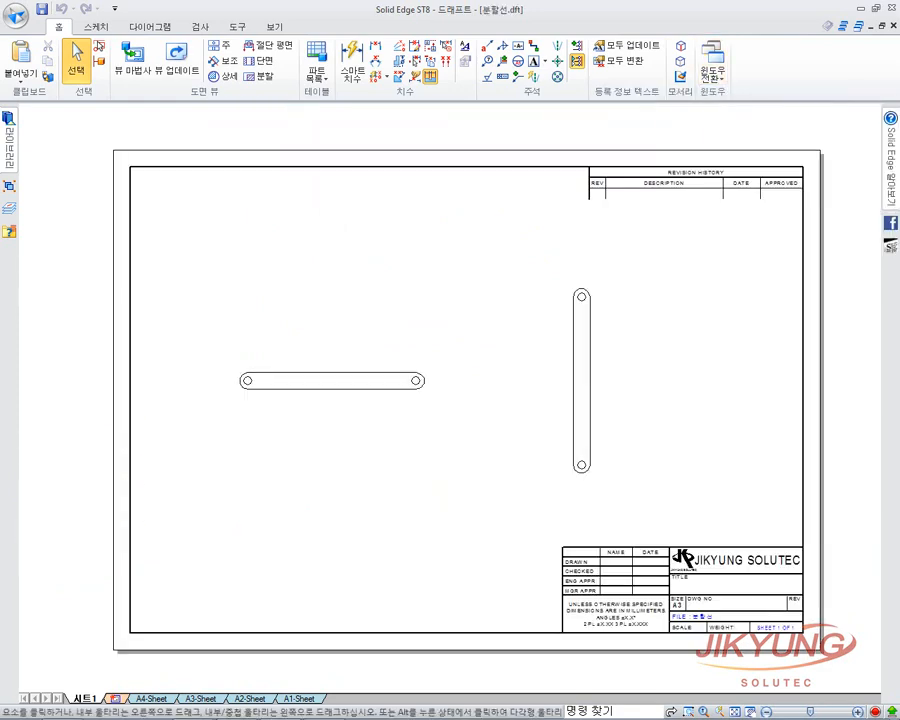
pyautogui.click(408, 390)
pyautogui.rightClick(408, 392)
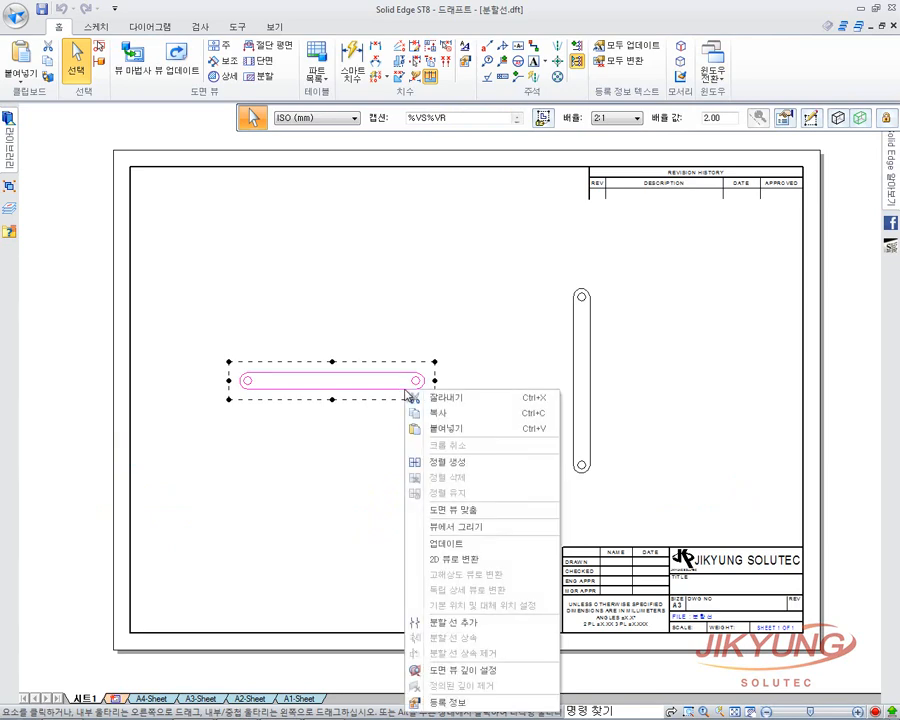
pyautogui.click(466, 622)
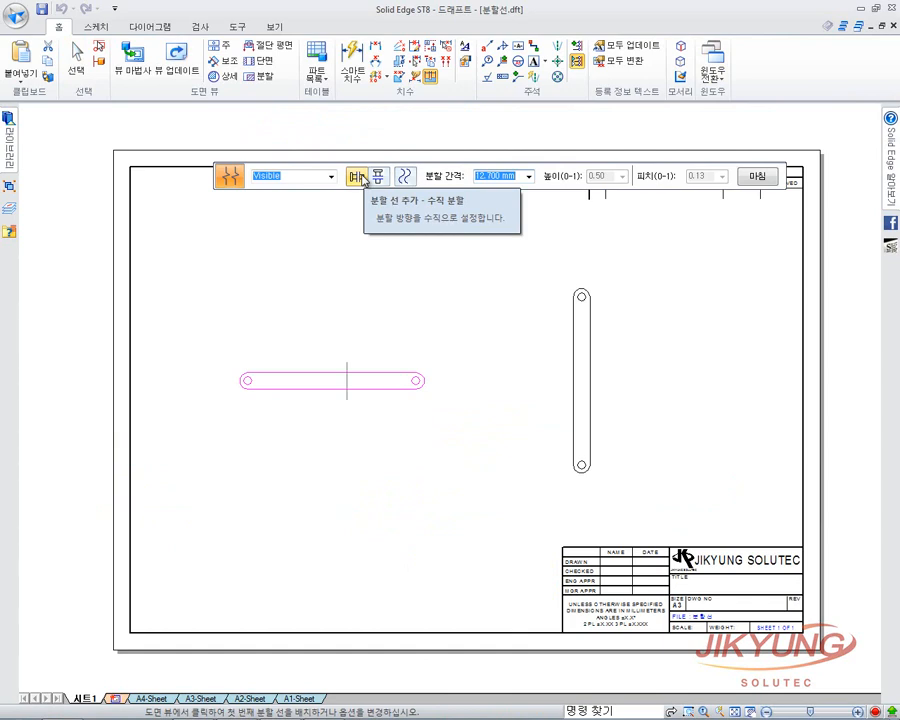
pyautogui.click(298, 381)
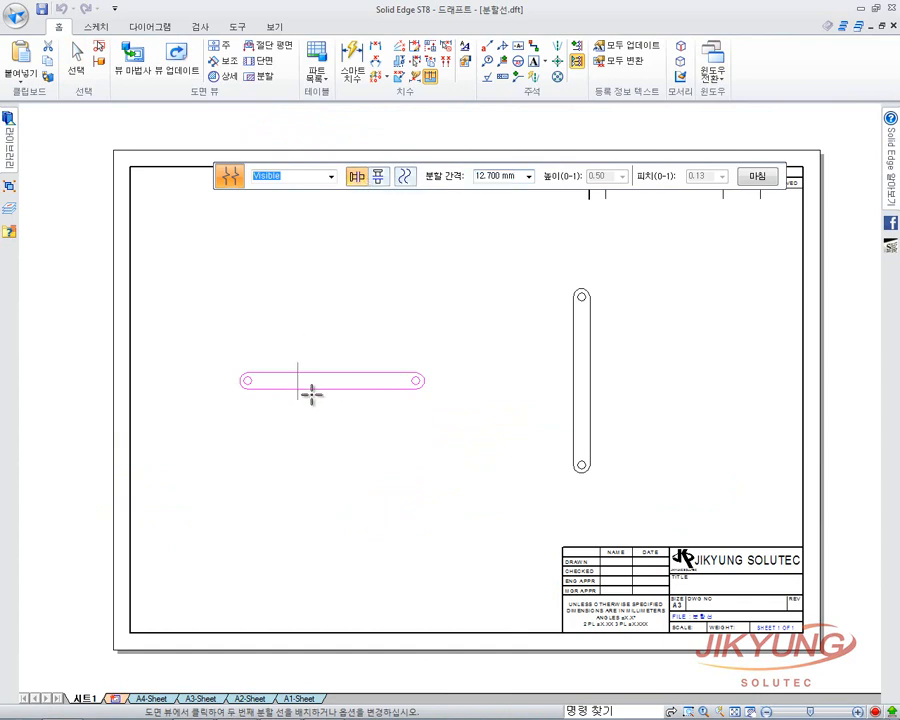
pyautogui.click(369, 383)
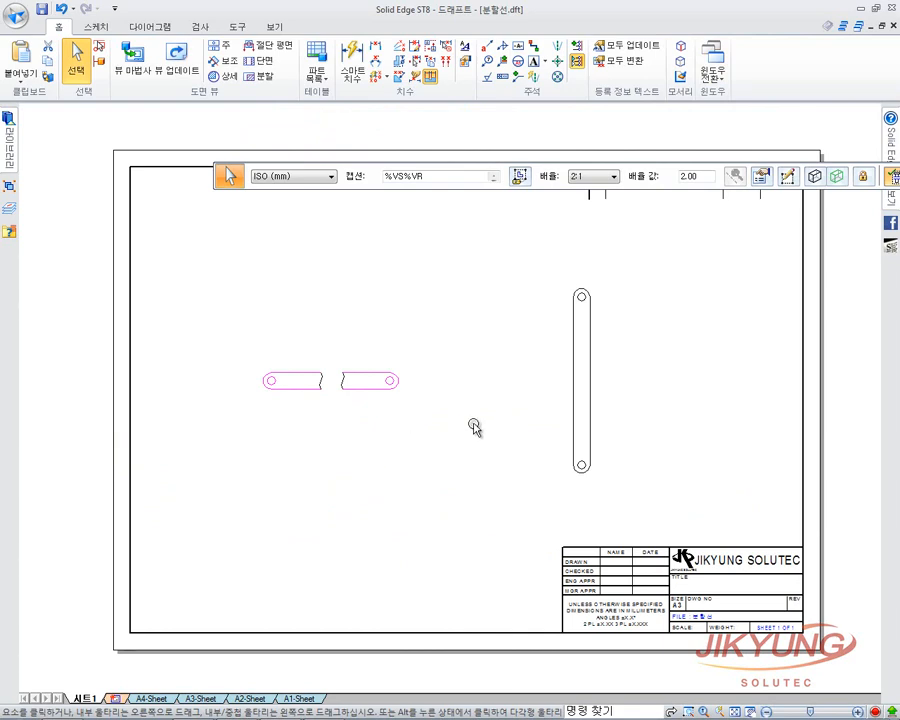
# Break the vertical link with horizontal, short linear zigzag break lines.
pyautogui.rightClick(580, 360)
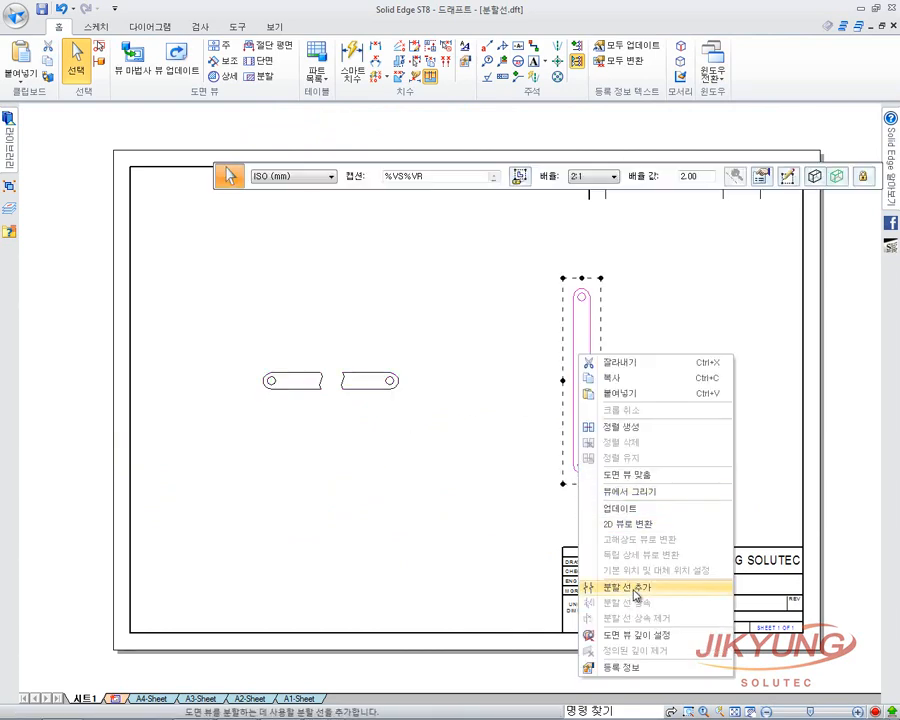
pyautogui.click(630, 584)
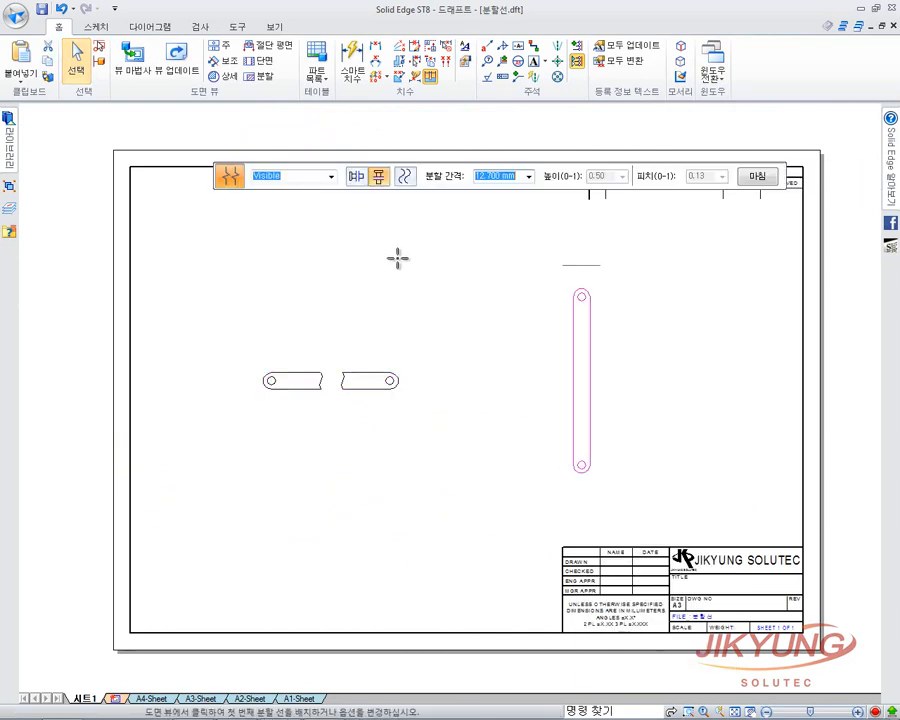
pyautogui.click(380, 180)
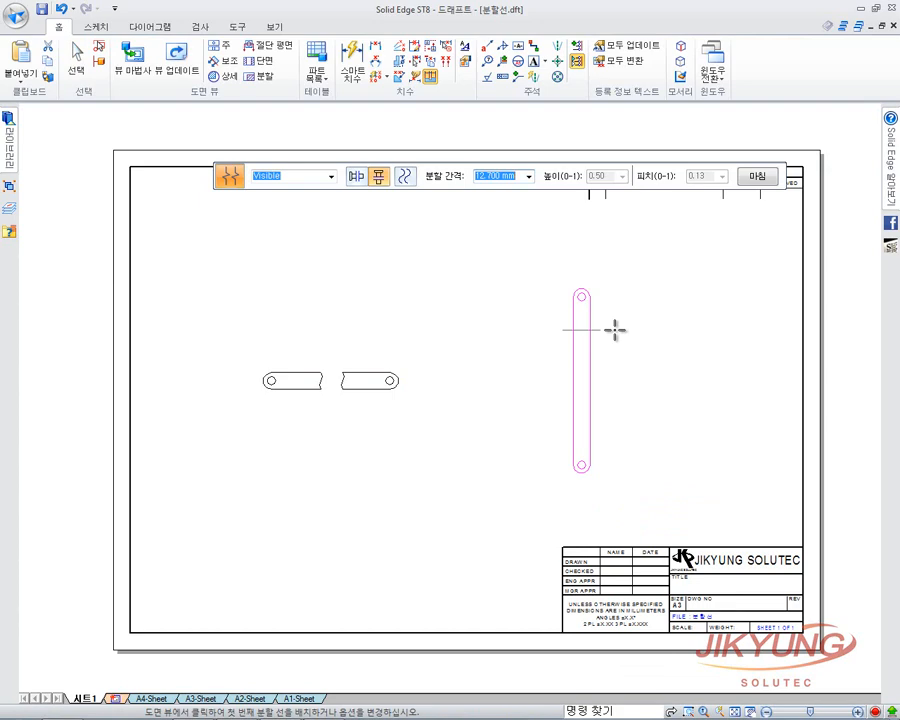
pyautogui.click(406, 177)
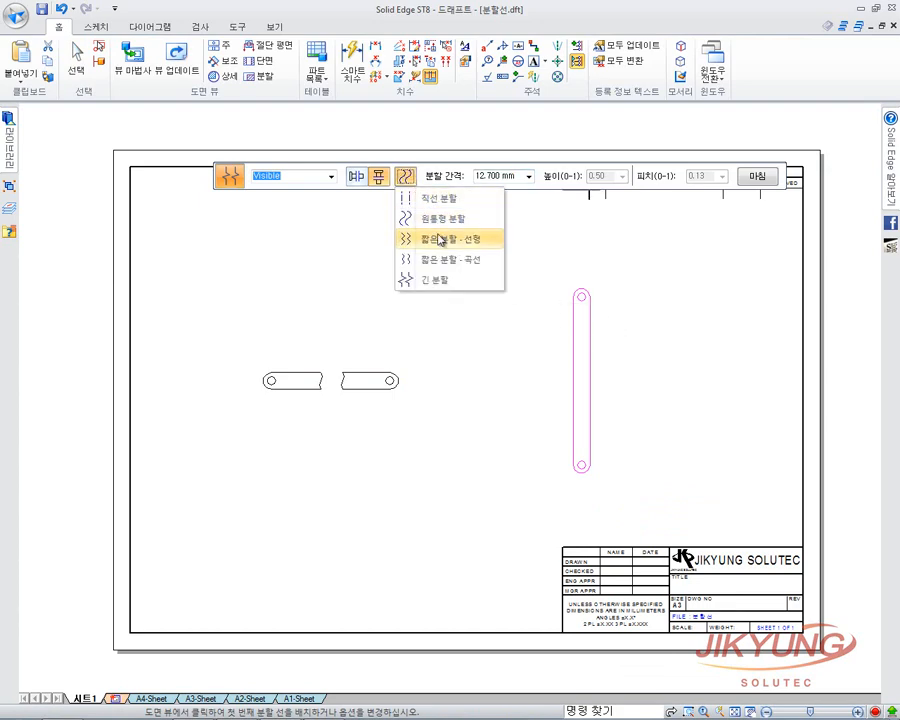
pyautogui.press('Escape')
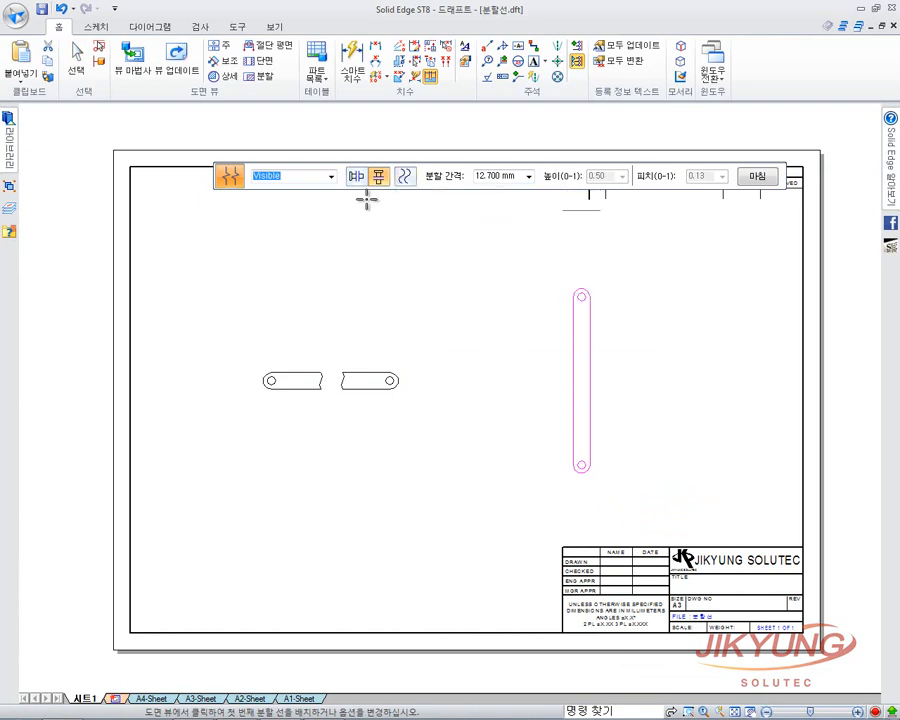
pyautogui.click(406, 177)
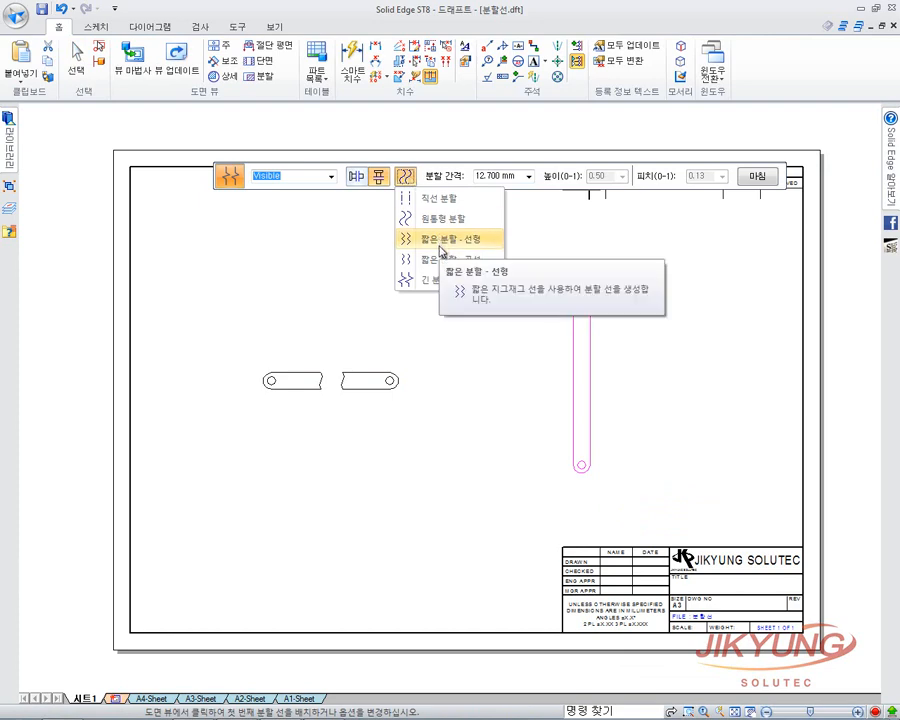
pyautogui.click(440, 239)
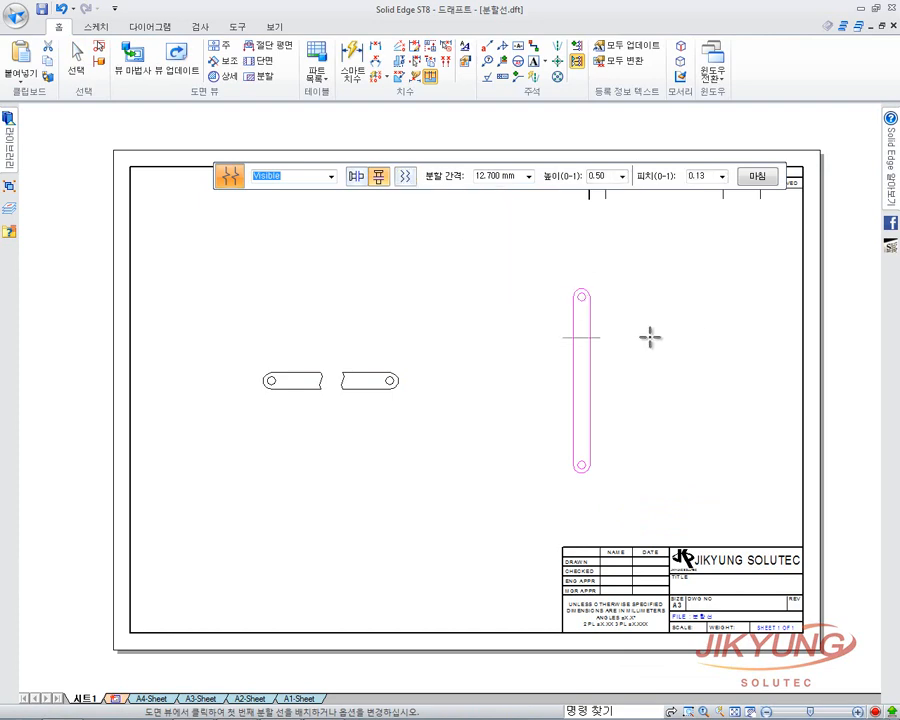
pyautogui.click(642, 416)
pyautogui.rightClick(683, 402)
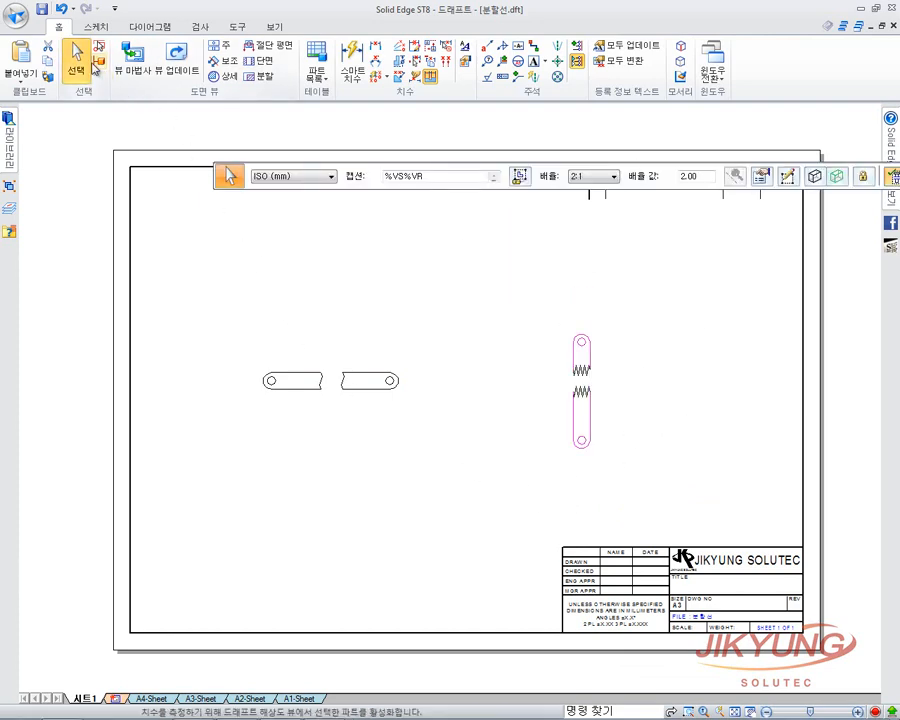
pyautogui.click(96, 62)
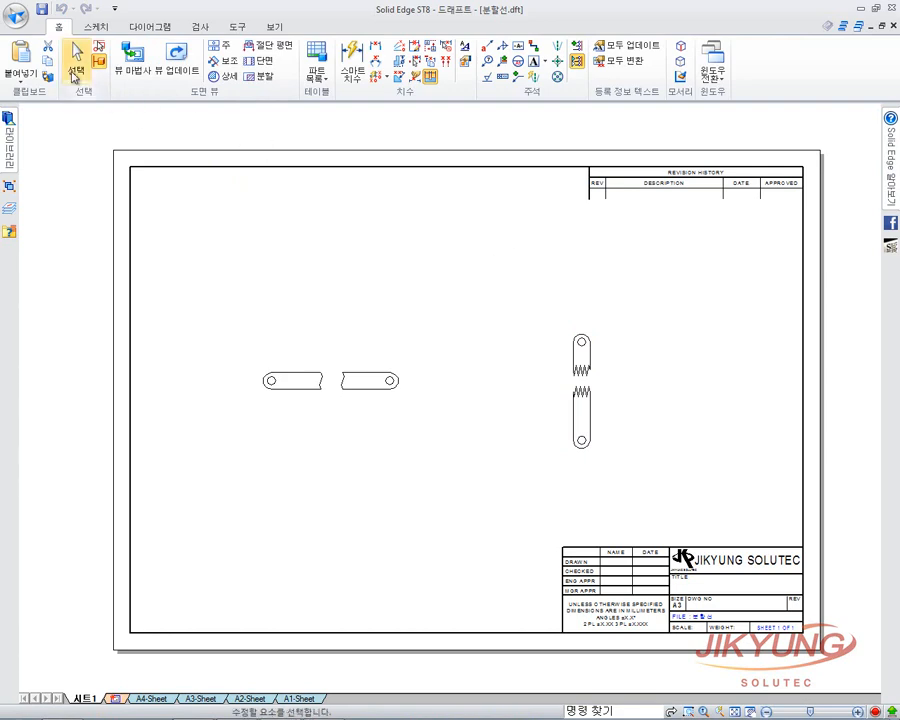
# Edit the vertical link's break lines at full length, then re-apply its breaks.
pyautogui.click(76, 58)
pyautogui.click(577, 368)
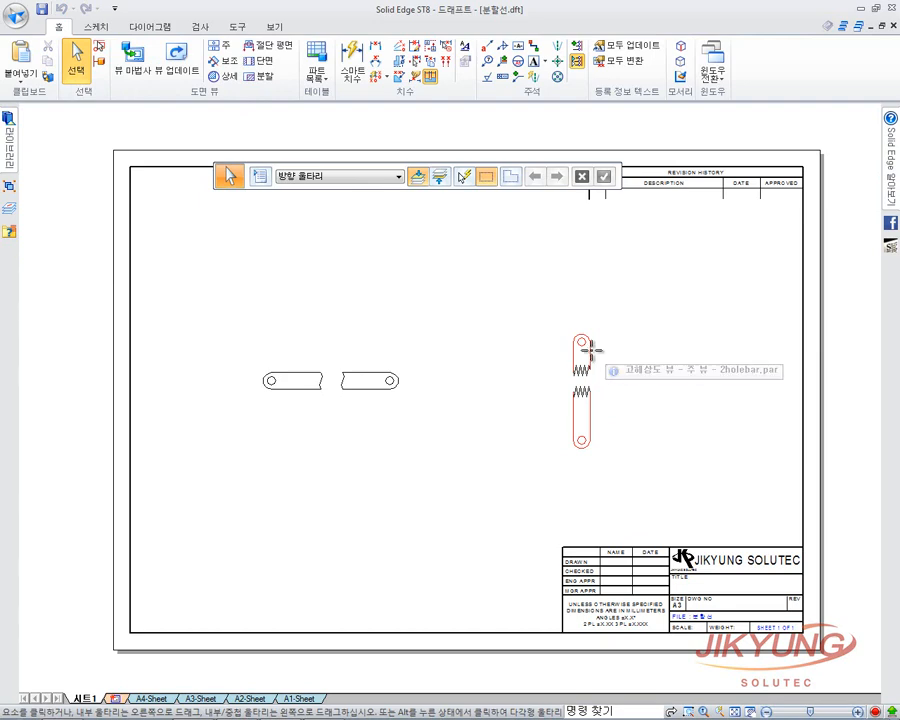
pyautogui.click(588, 346)
pyautogui.moveTo(505, 170); pyautogui.dragTo(517, 131)
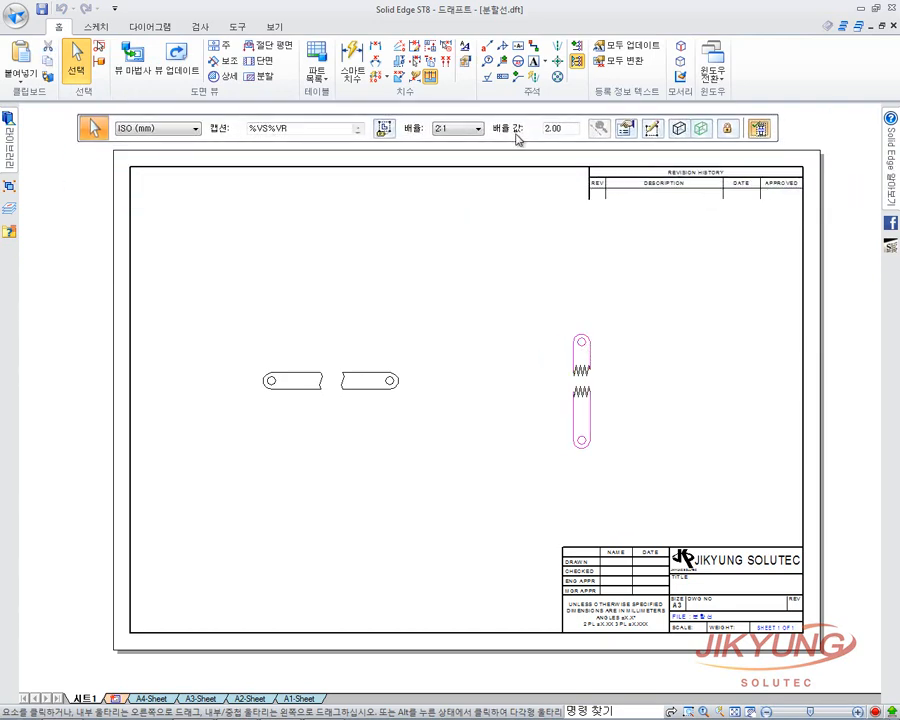
pyautogui.click(758, 129)
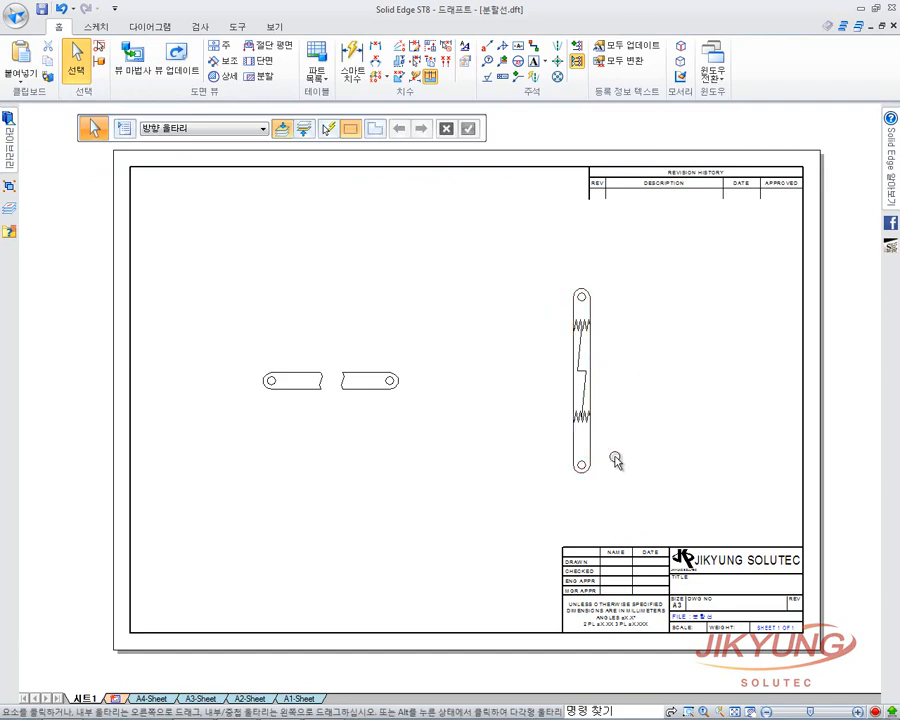
pyautogui.click(582, 416)
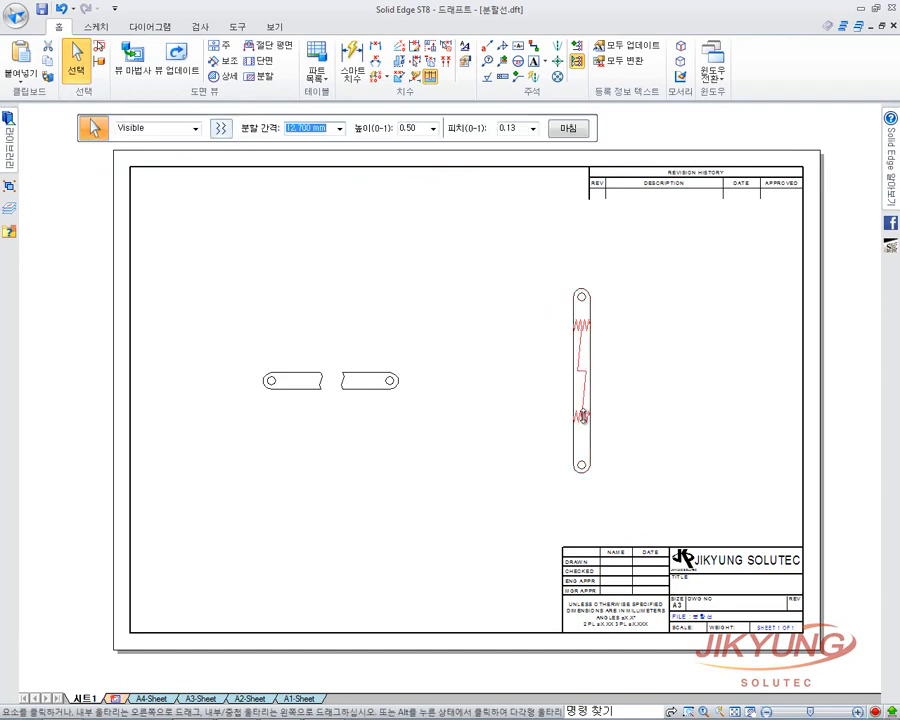
pyautogui.moveTo(358, 137); pyautogui.dragTo(459, 190)
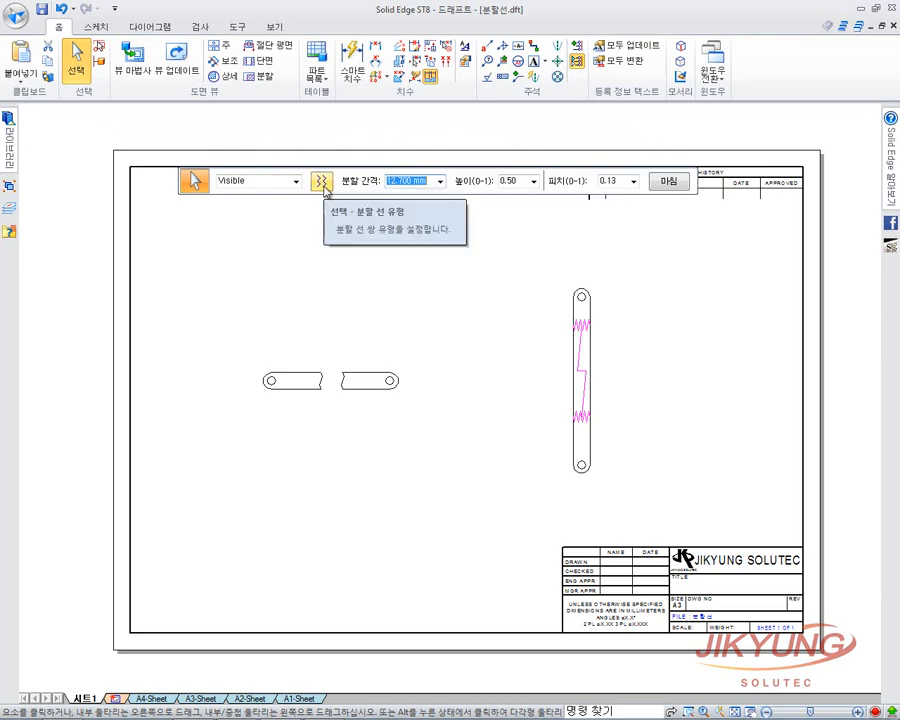
pyautogui.click(669, 181)
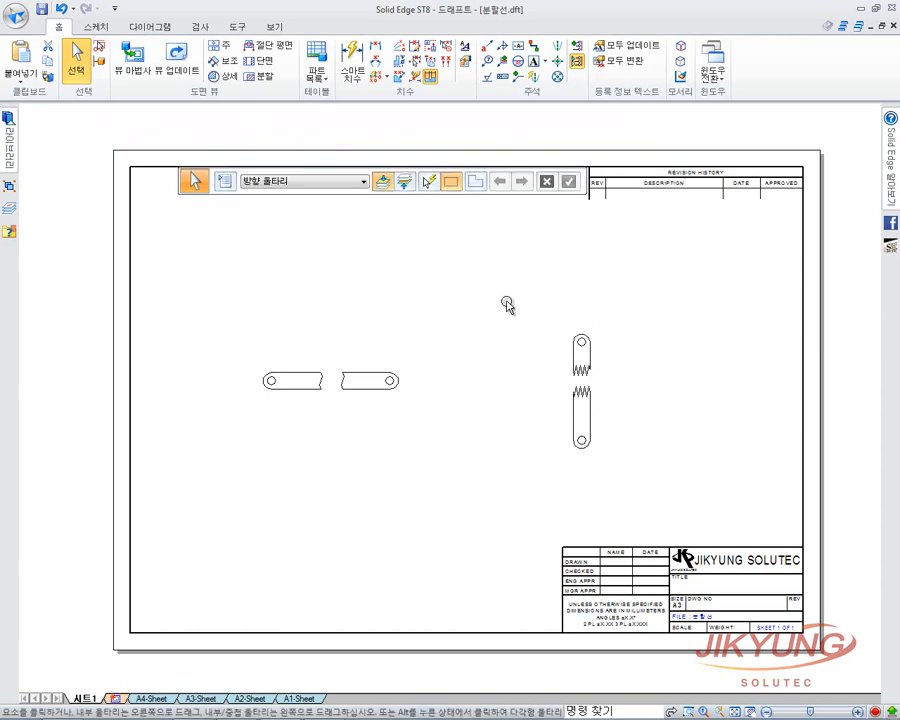
# Turn off the break on the horizontal link so it shows at full length.
pyautogui.click(342, 386)
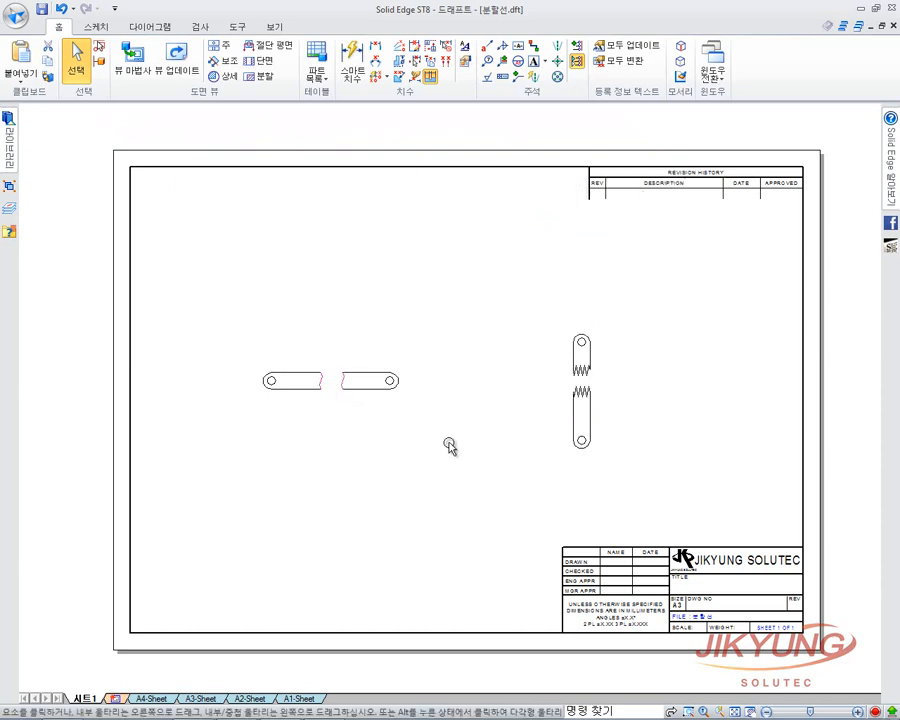
pyautogui.moveTo(491, 173); pyautogui.dragTo(570, 125)
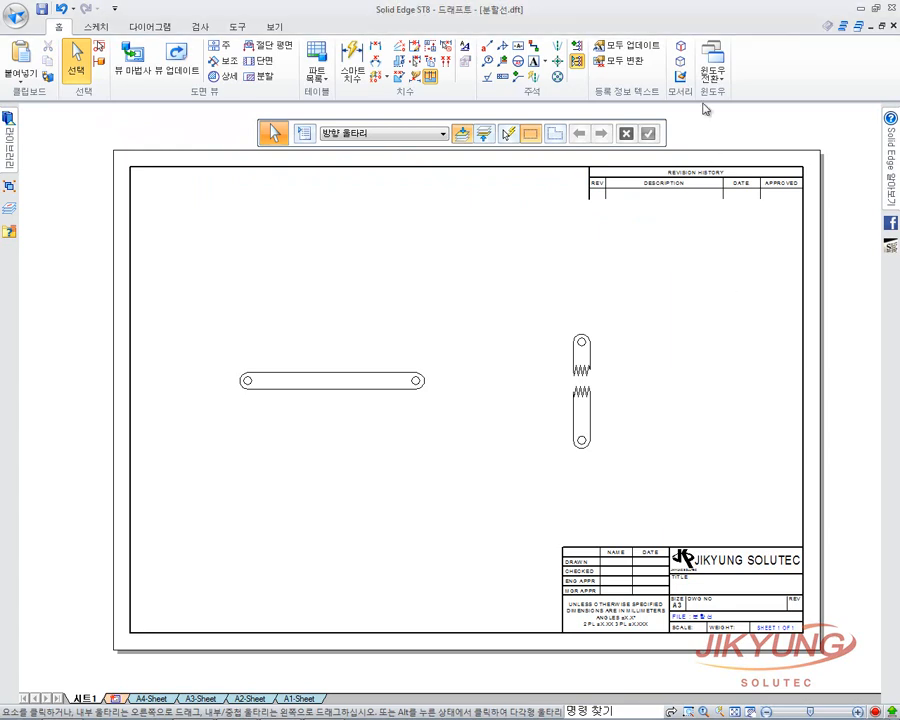
pyautogui.click(712, 62)
# Return to the 드래프트14 guide bar draft and start a broken-out section on the front view.
pyautogui.click(770, 163)
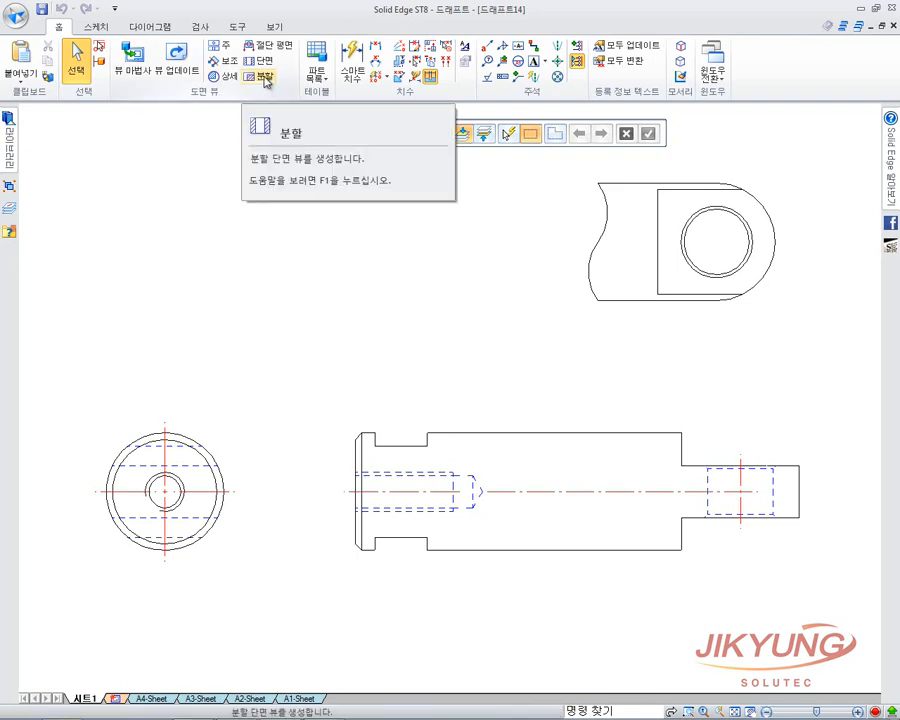
pyautogui.click(264, 76)
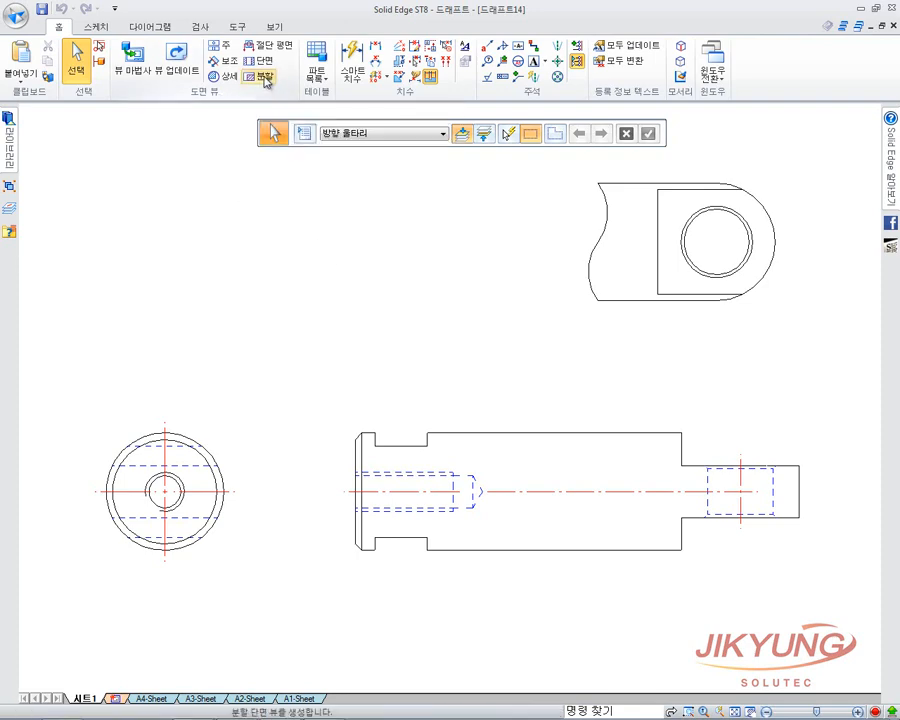
pyautogui.click(409, 440)
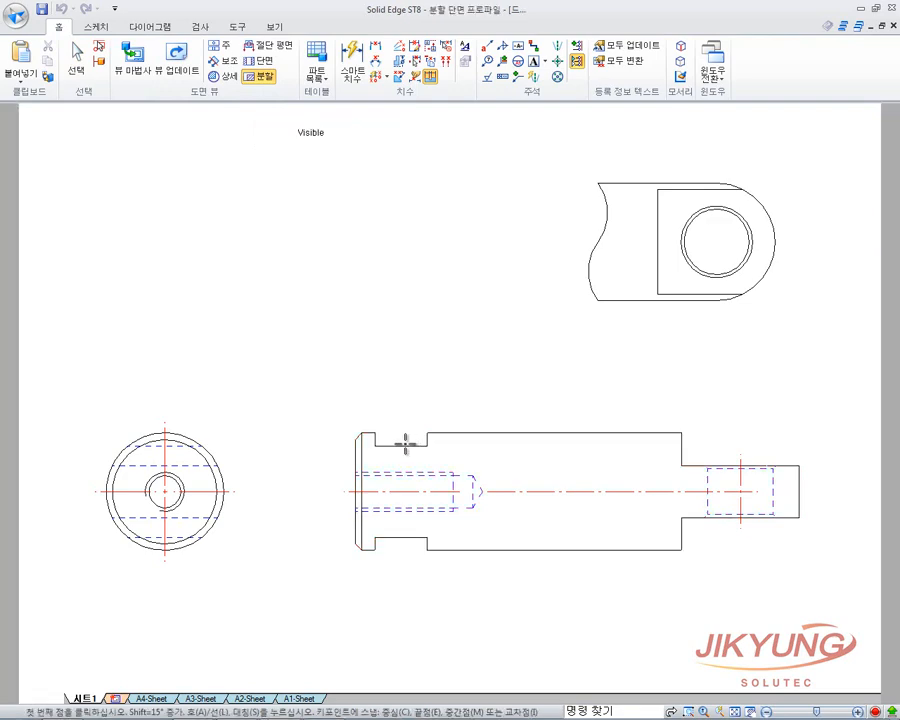
pyautogui.press('Escape')
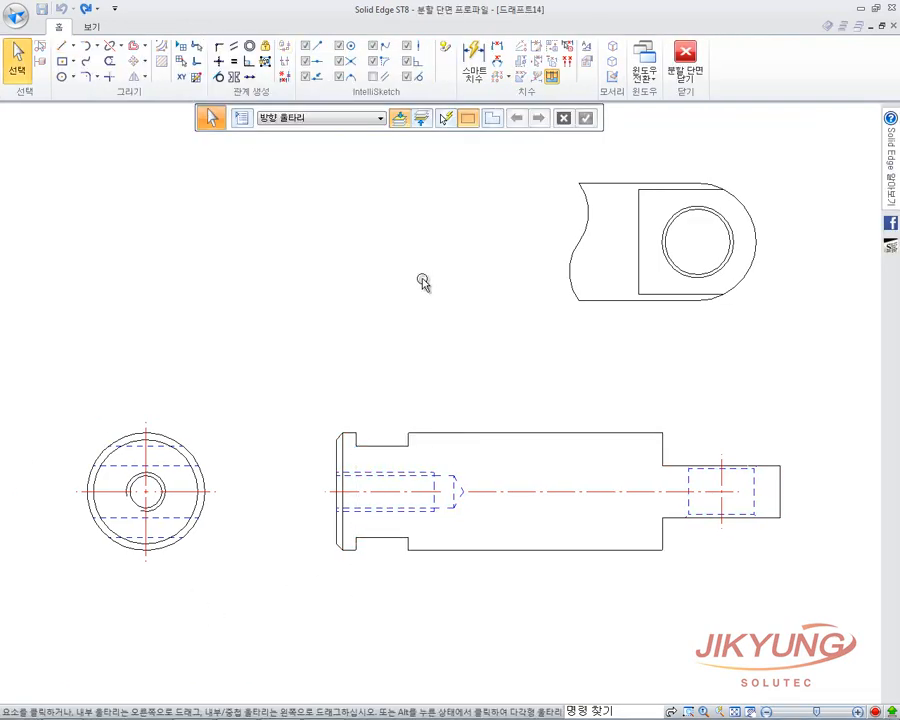
# Draw a closed curve around the front view's left hole end and close the section profile.
pyautogui.click(86, 61)
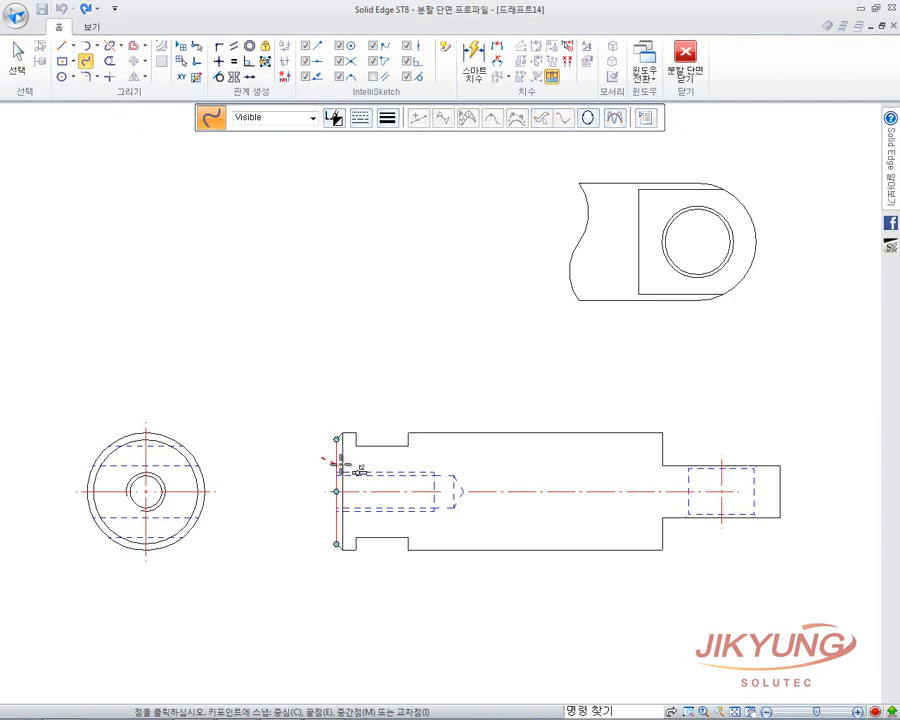
pyautogui.click(322, 457)
pyautogui.click(386, 467)
pyautogui.click(459, 456)
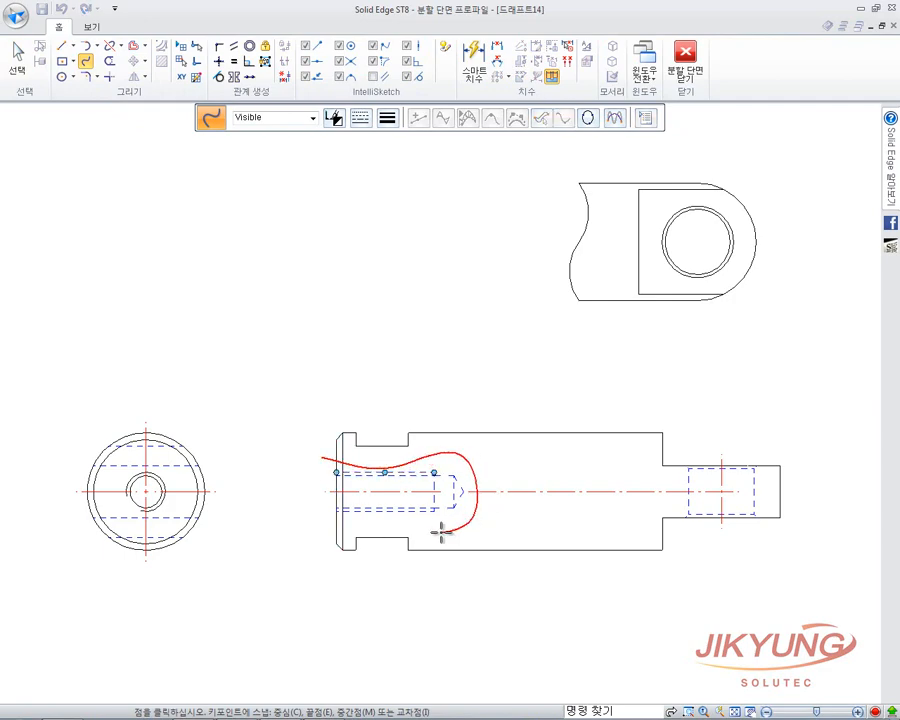
pyautogui.click(318, 536)
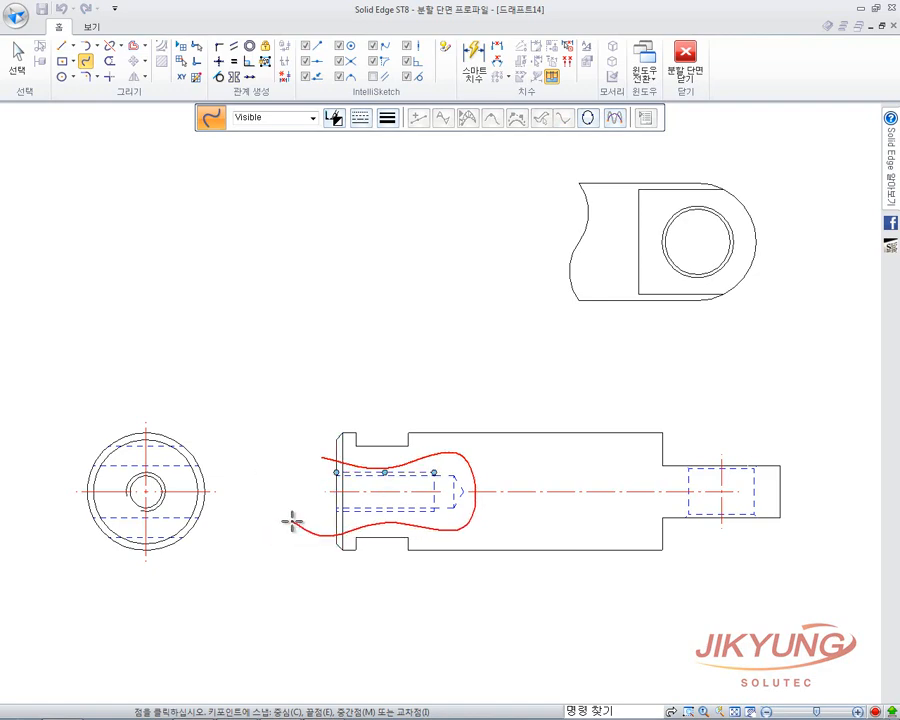
pyautogui.click(303, 114)
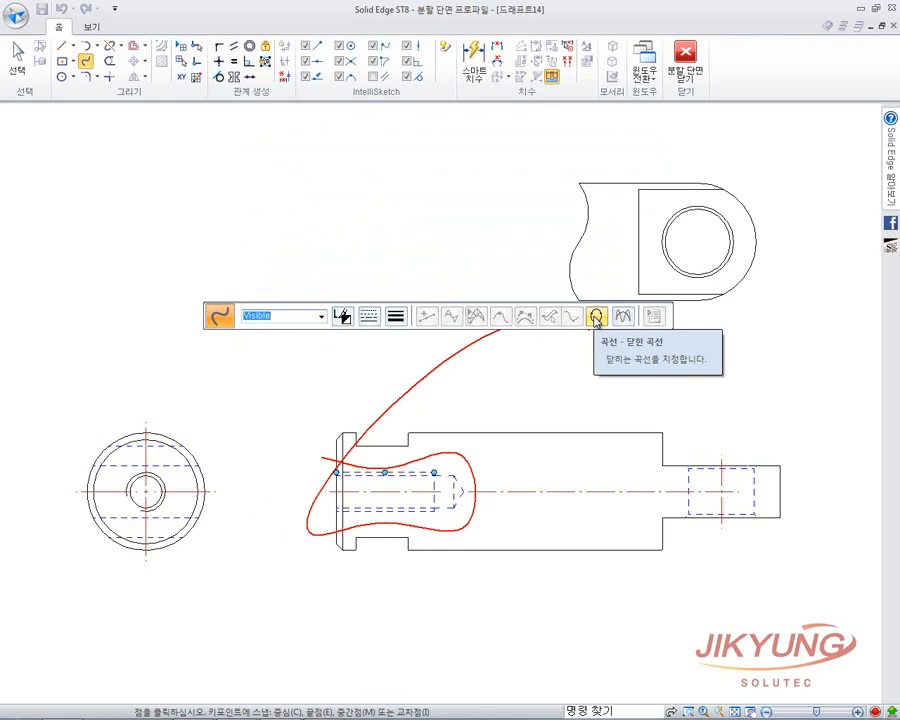
pyautogui.click(597, 318)
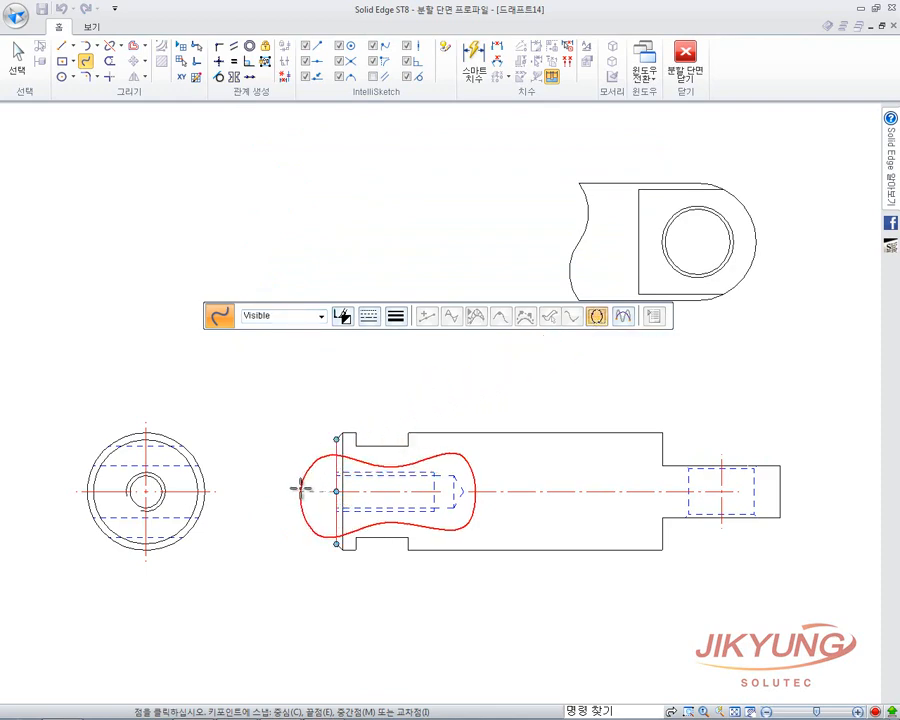
pyautogui.rightClick(239, 600)
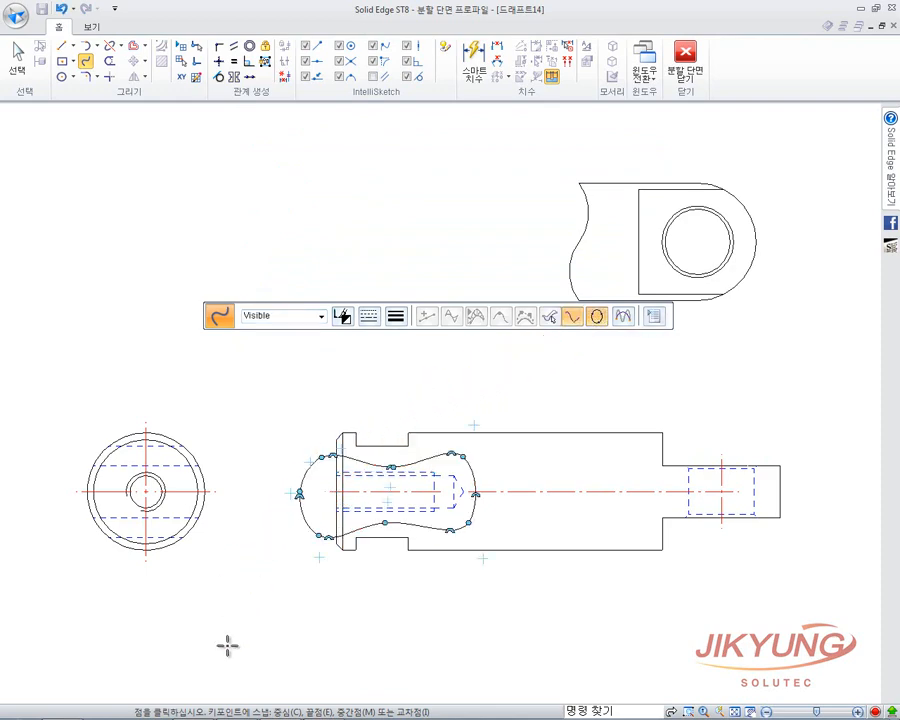
pyautogui.moveTo(310, 306); pyautogui.dragTo(295, 108)
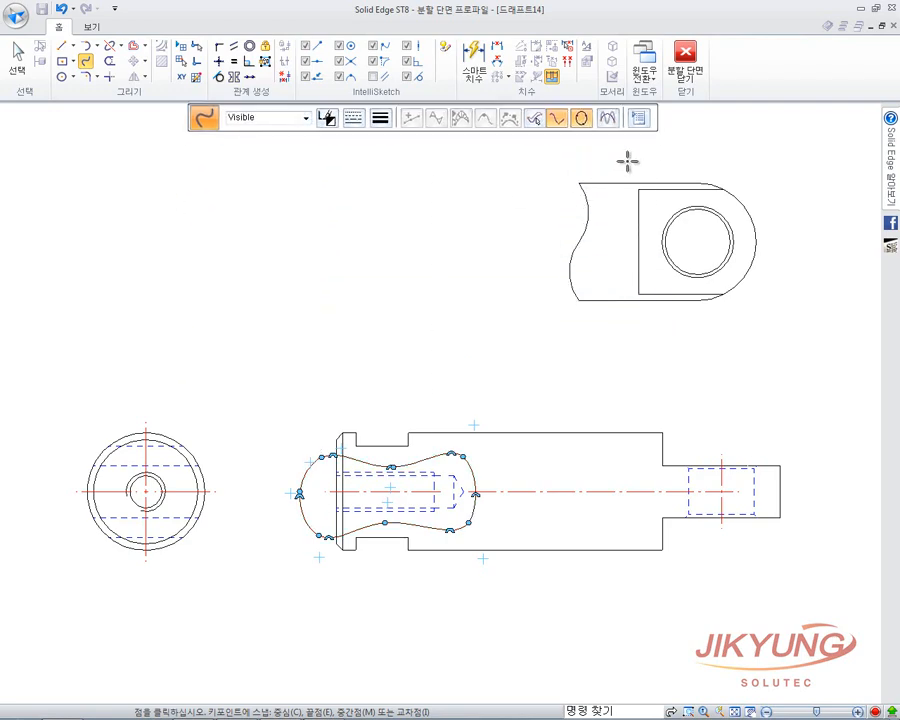
pyautogui.click(678, 78)
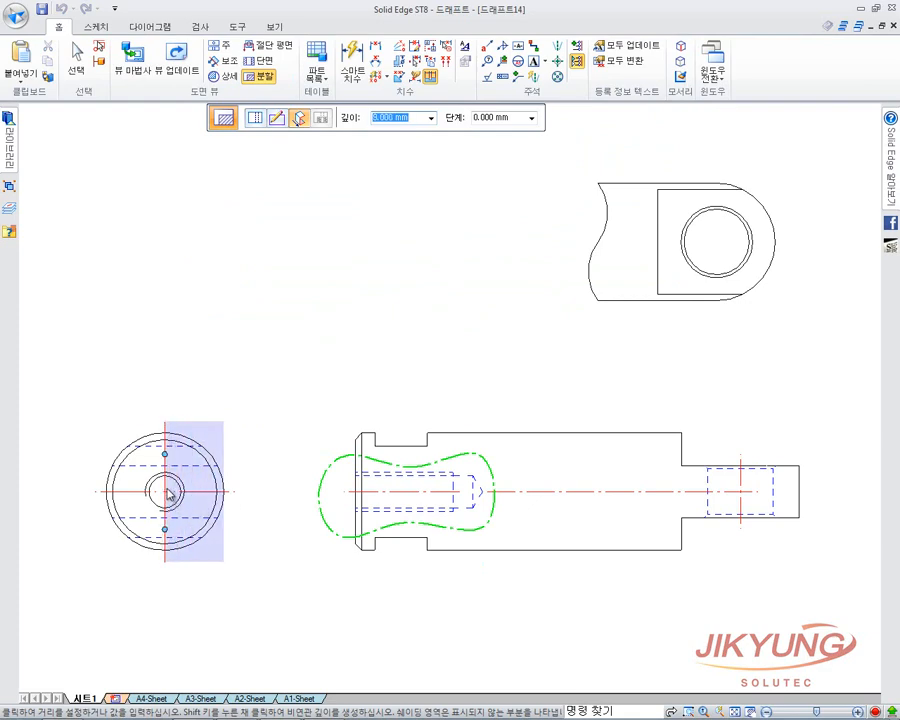
# Apply the left-end broken-out section at the end view's centreline depth, then start another on the front view.
pyautogui.click(168, 491)
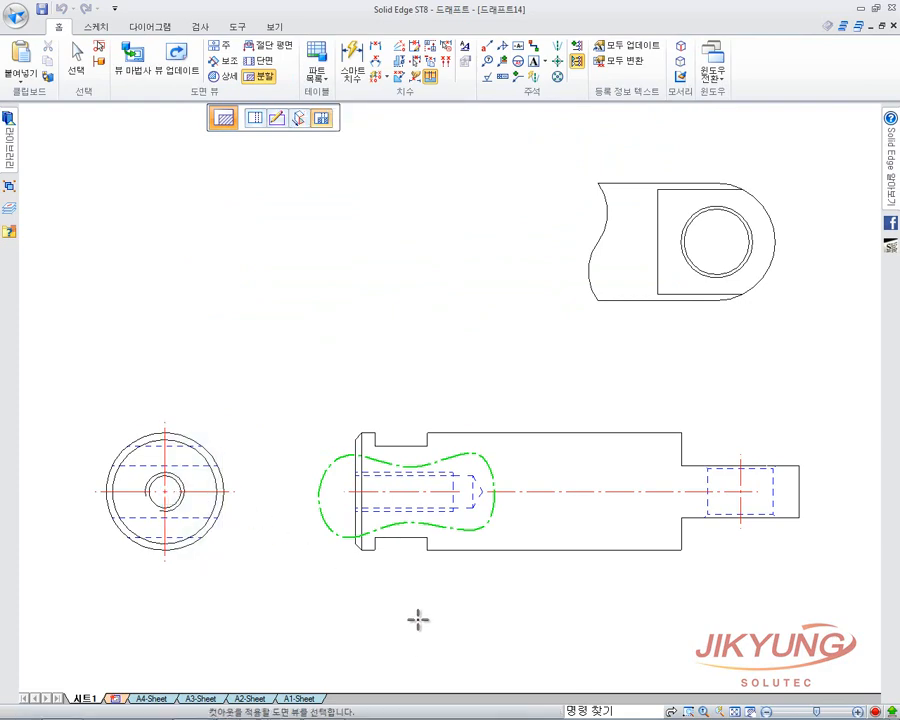
pyautogui.click(422, 541)
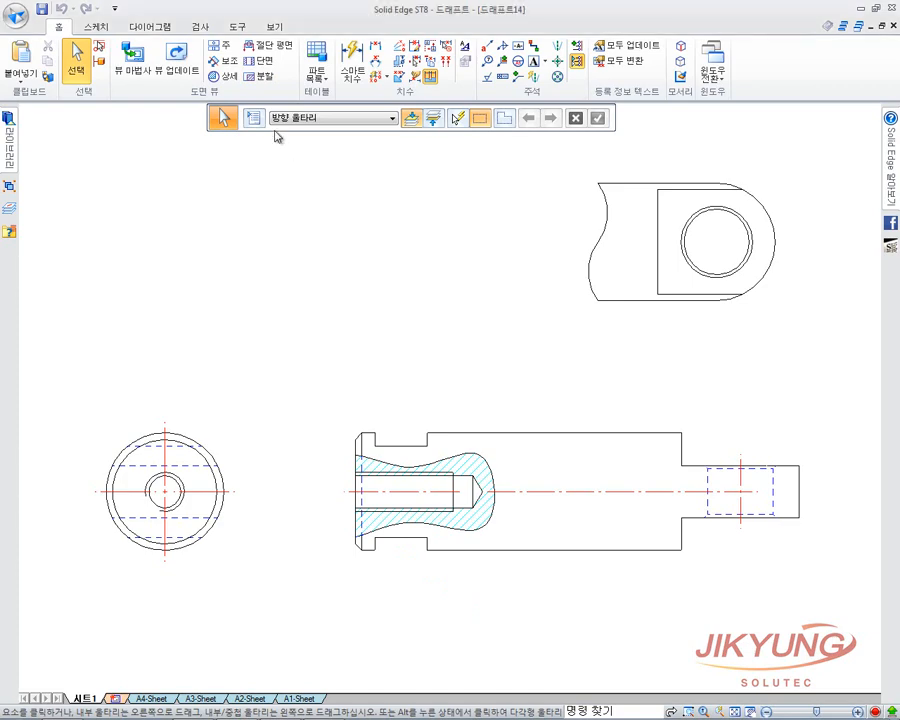
pyautogui.click(258, 76)
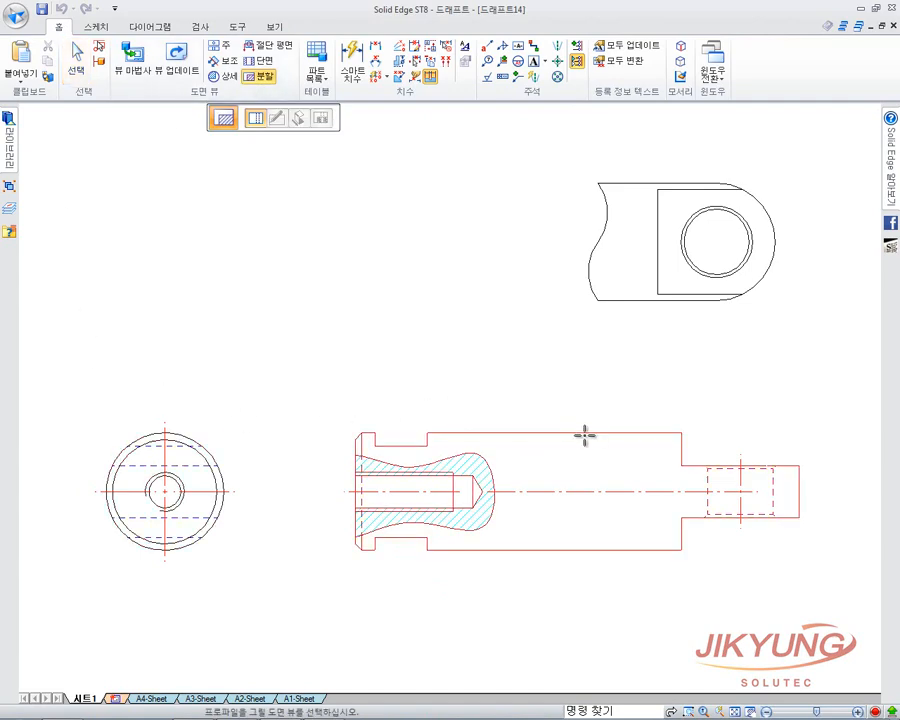
pyautogui.click(514, 446)
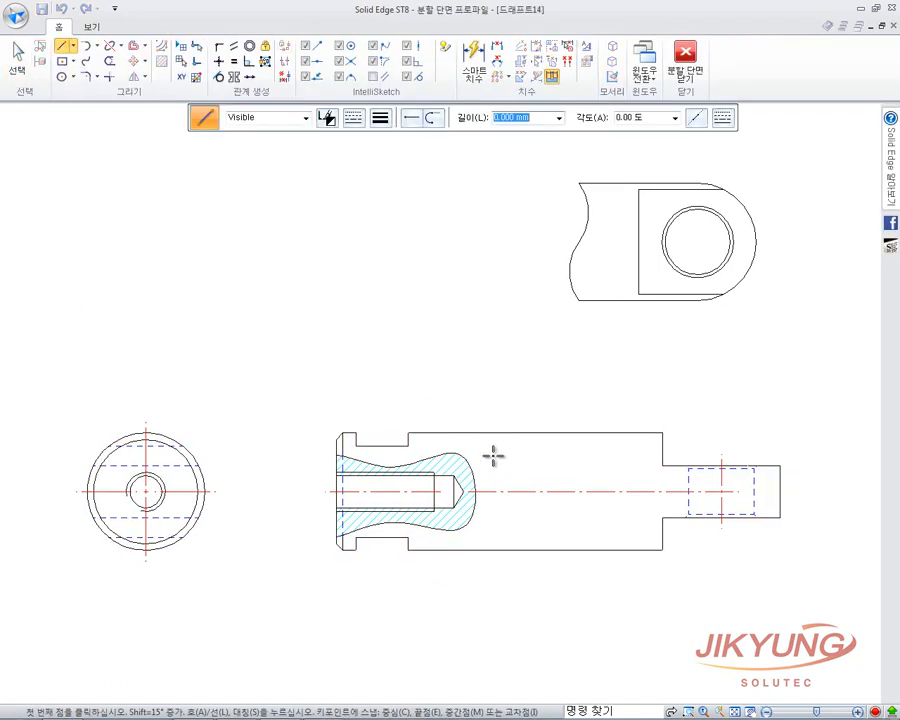
# Draw a closed curve around the front view's right end and close the section profile.
pyautogui.click(87, 64)
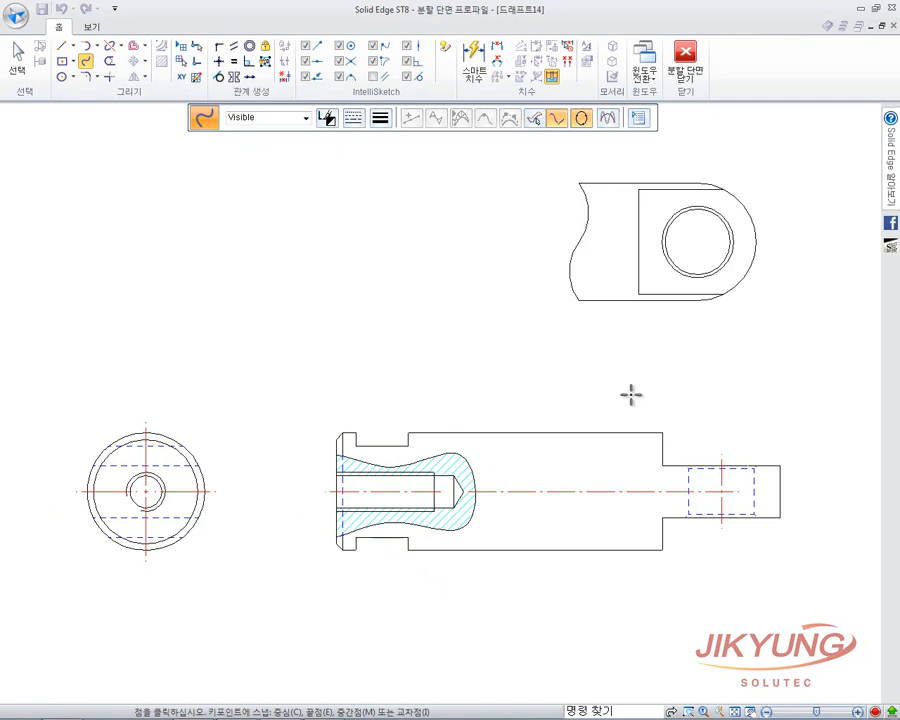
pyautogui.click(629, 394)
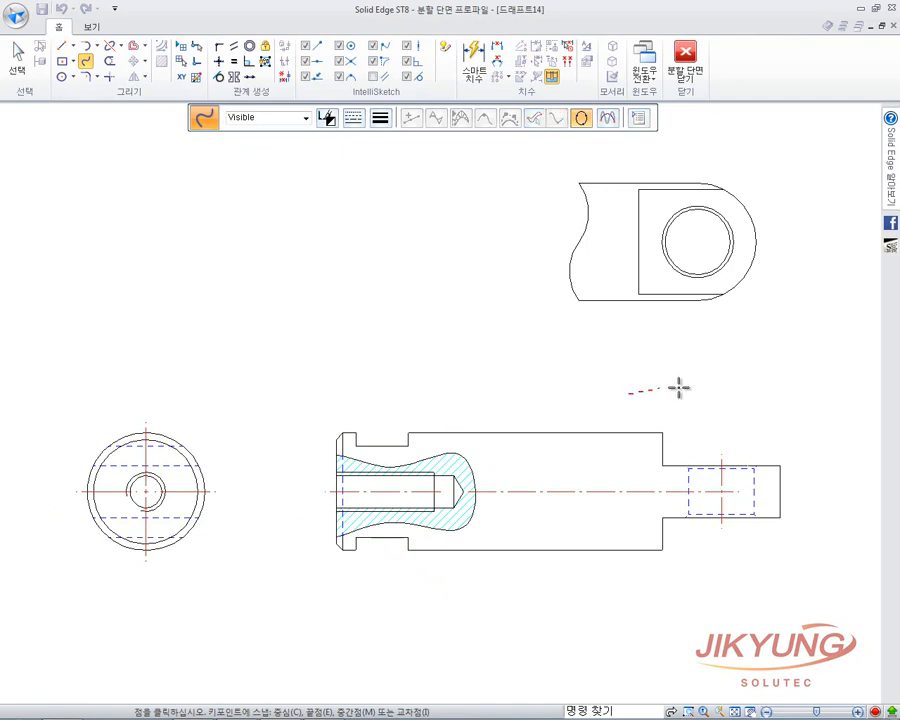
pyautogui.click(808, 446)
pyautogui.doubleClick(638, 598)
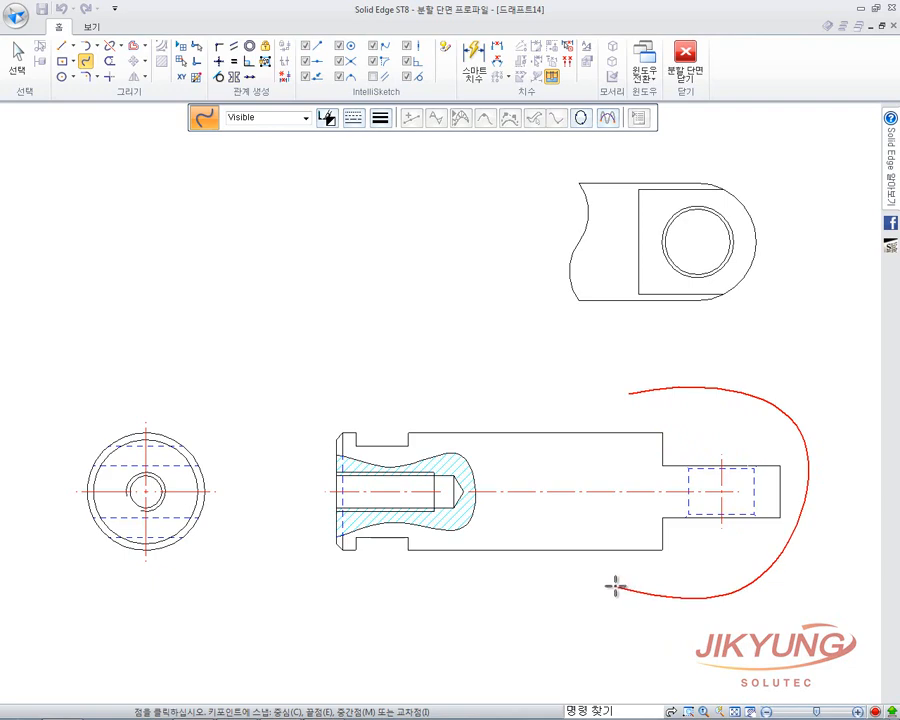
pyautogui.click(645, 485)
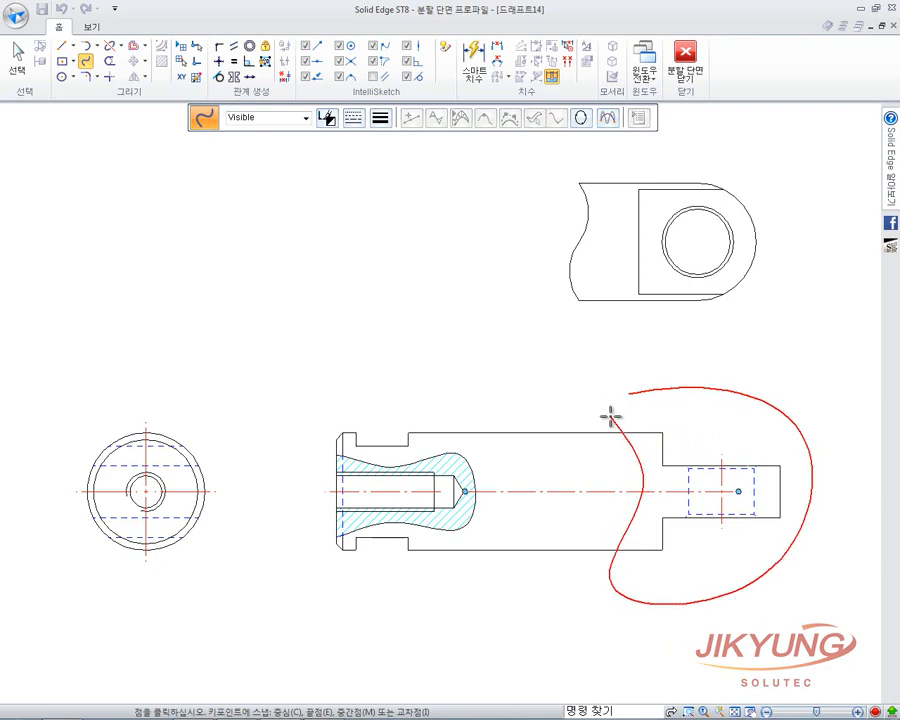
pyautogui.click(581, 118)
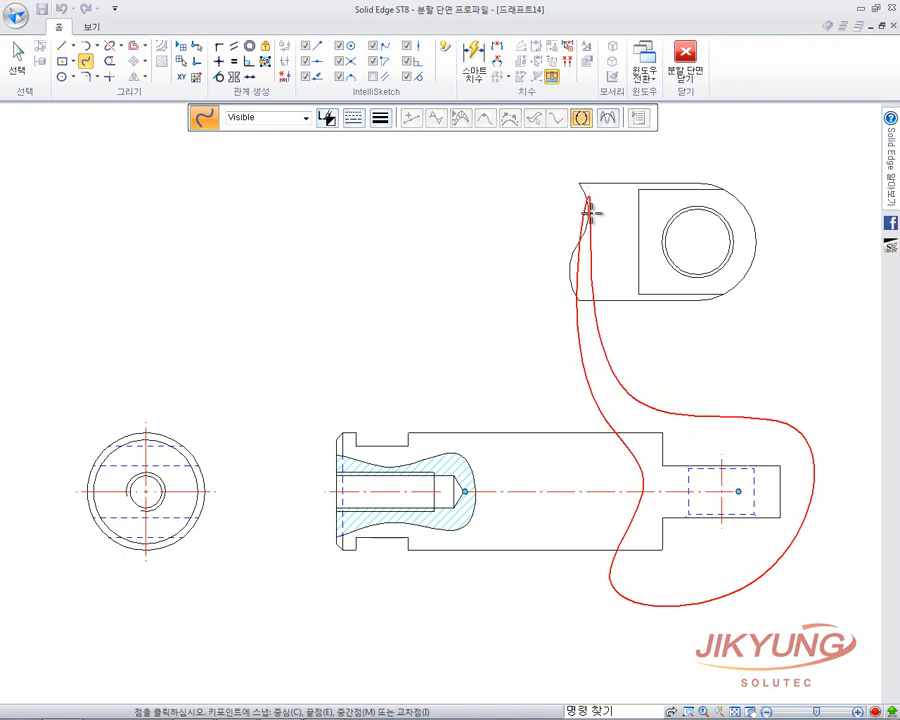
pyautogui.click(623, 396)
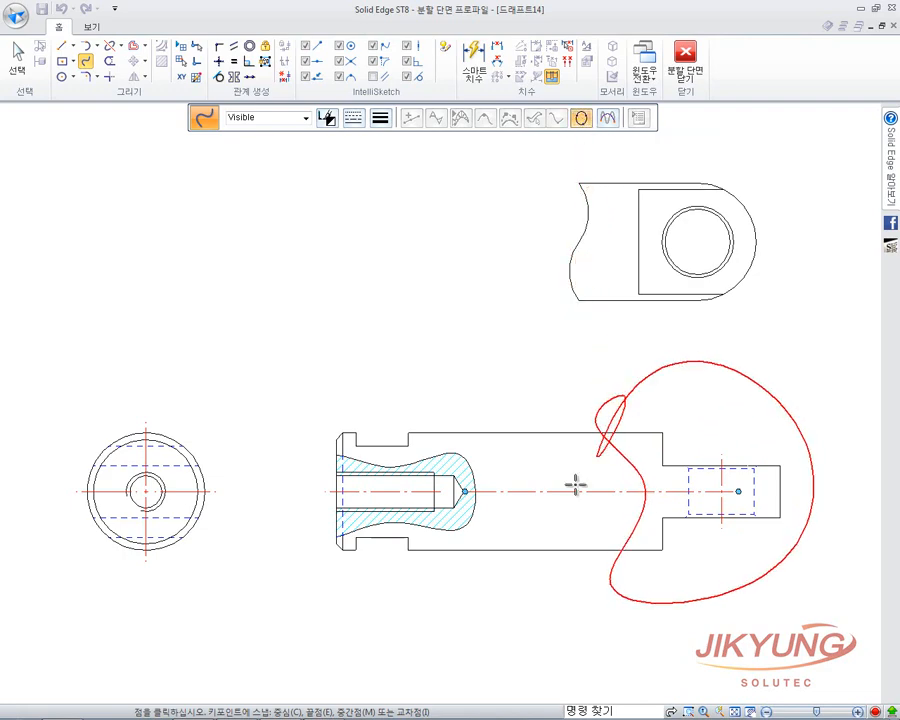
pyautogui.rightClick(566, 479)
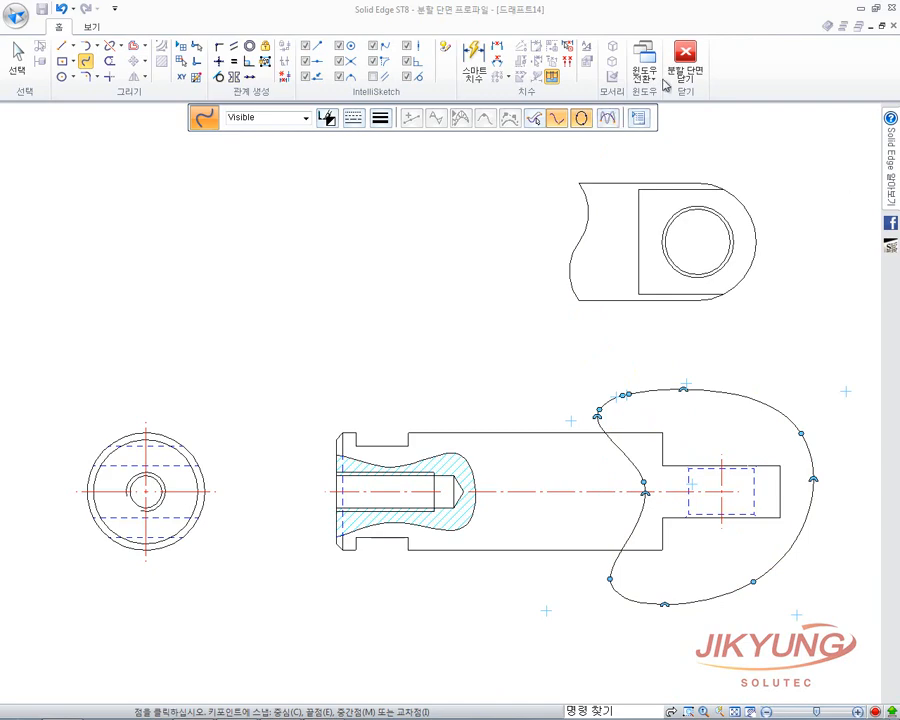
pyautogui.click(695, 70)
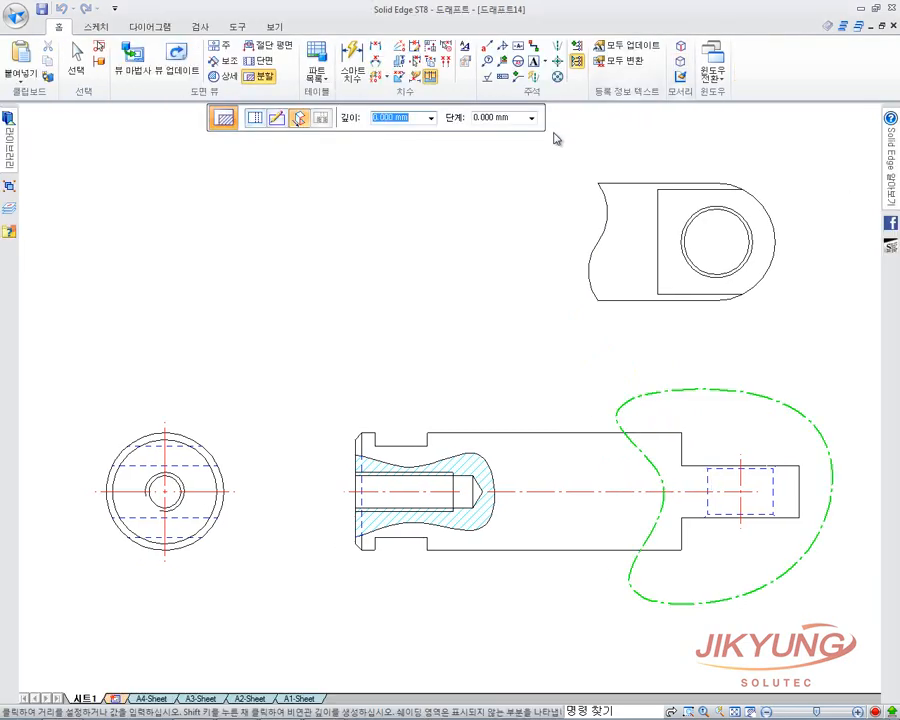
# Set the cut depth at the end view's centreline and apply the right-end section to the front view.
pyautogui.click(167, 494)
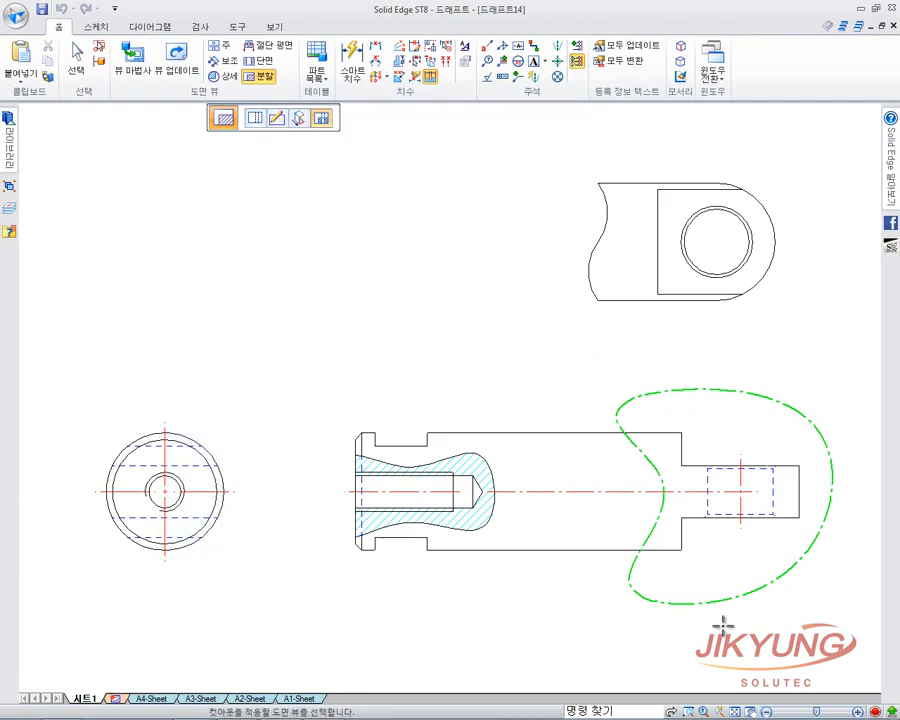
pyautogui.click(724, 517)
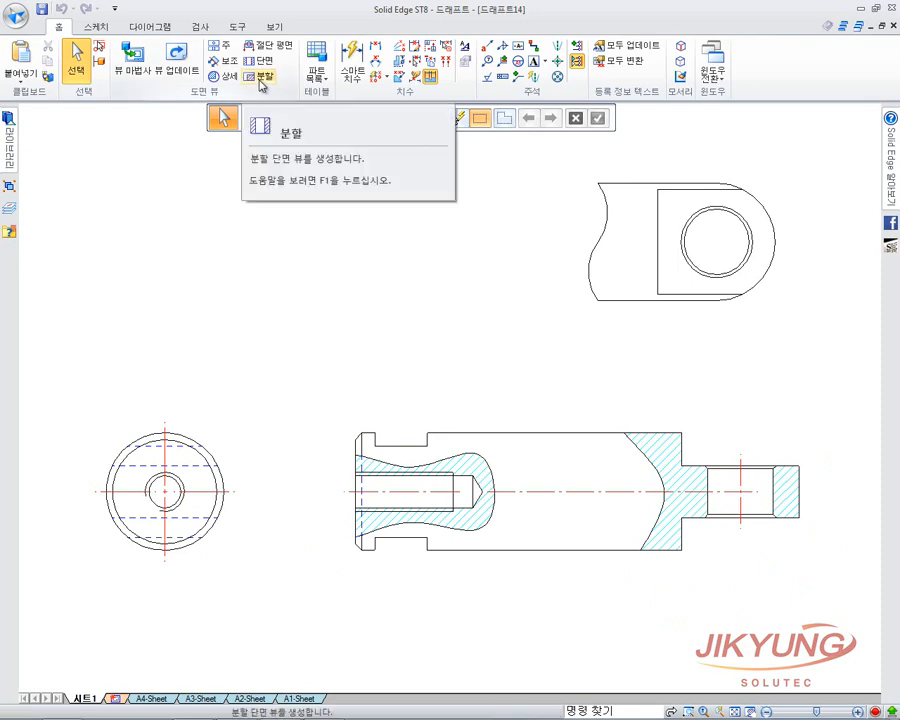
pyautogui.click(636, 436)
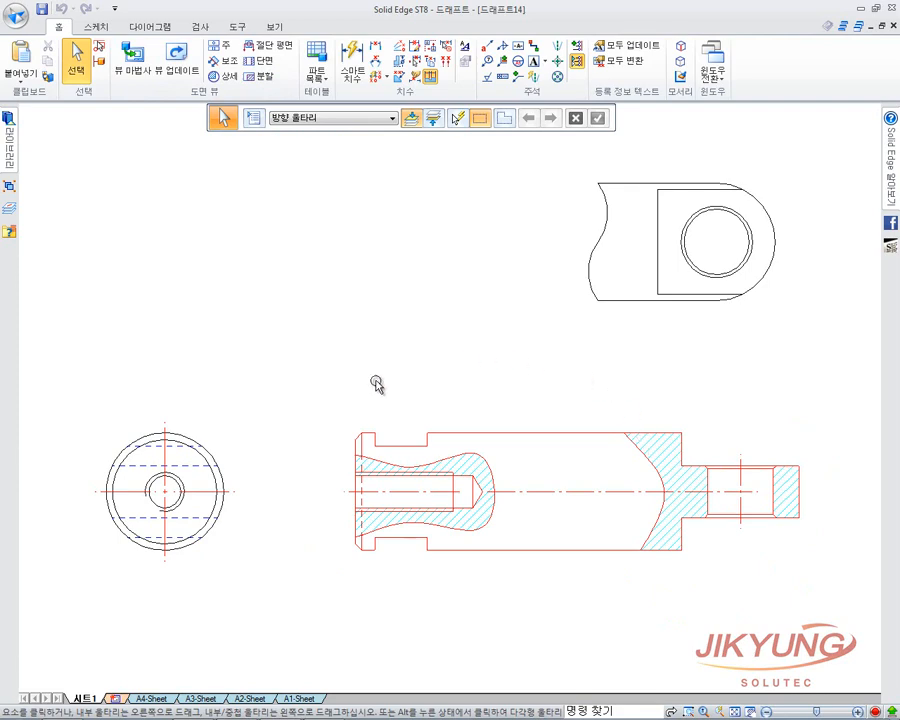
pyautogui.click(526, 431)
pyautogui.rightClick(529, 432)
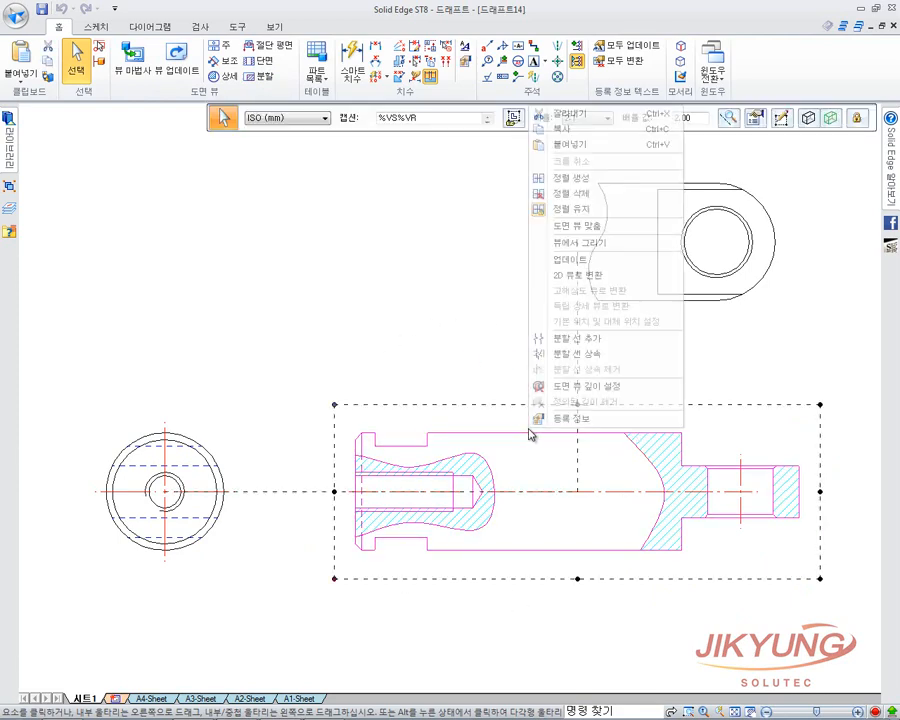
pyautogui.click(538, 416)
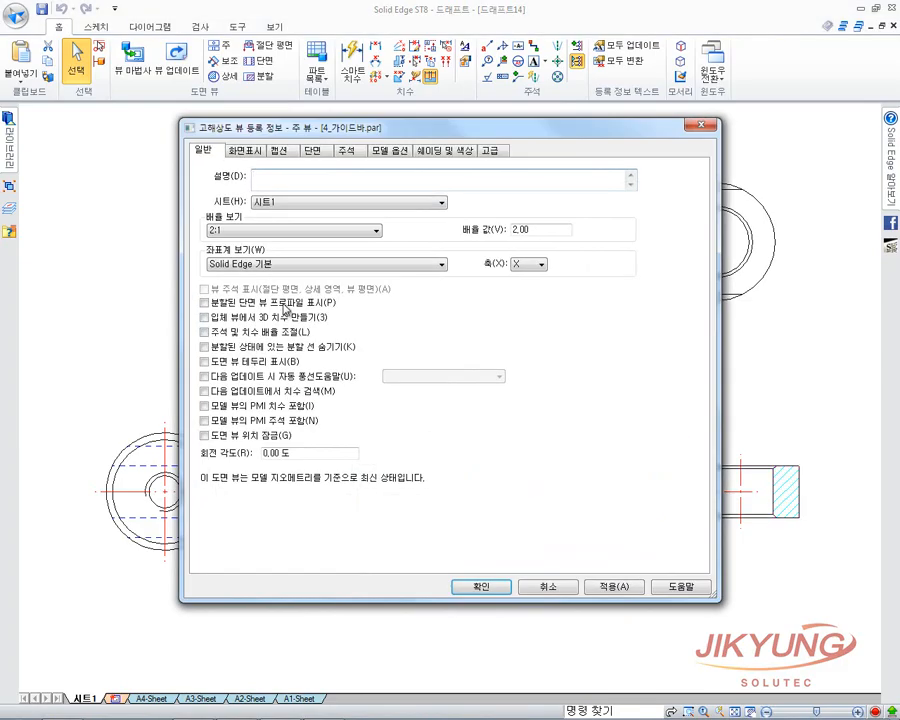
pyautogui.click(490, 586)
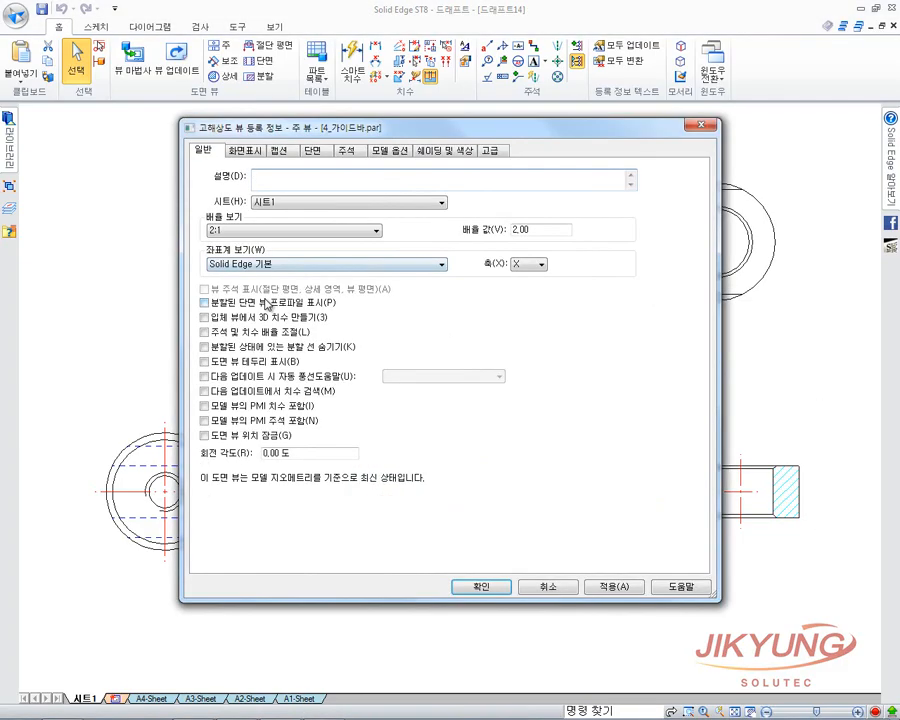
pyautogui.click(481, 586)
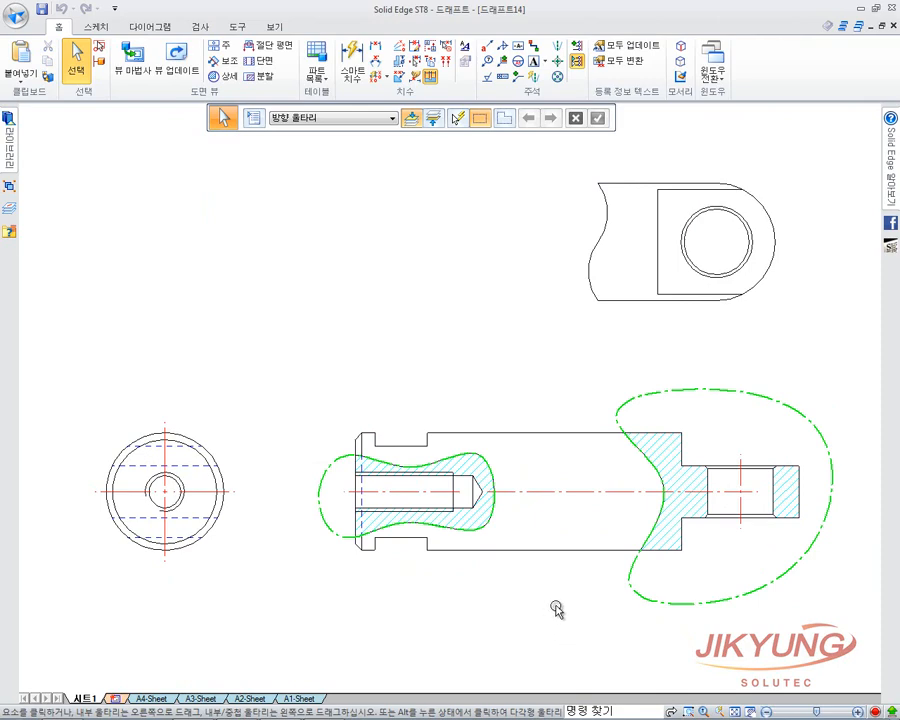
pyautogui.click(548, 434)
pyautogui.rightClick(548, 434)
pyautogui.click(586, 418)
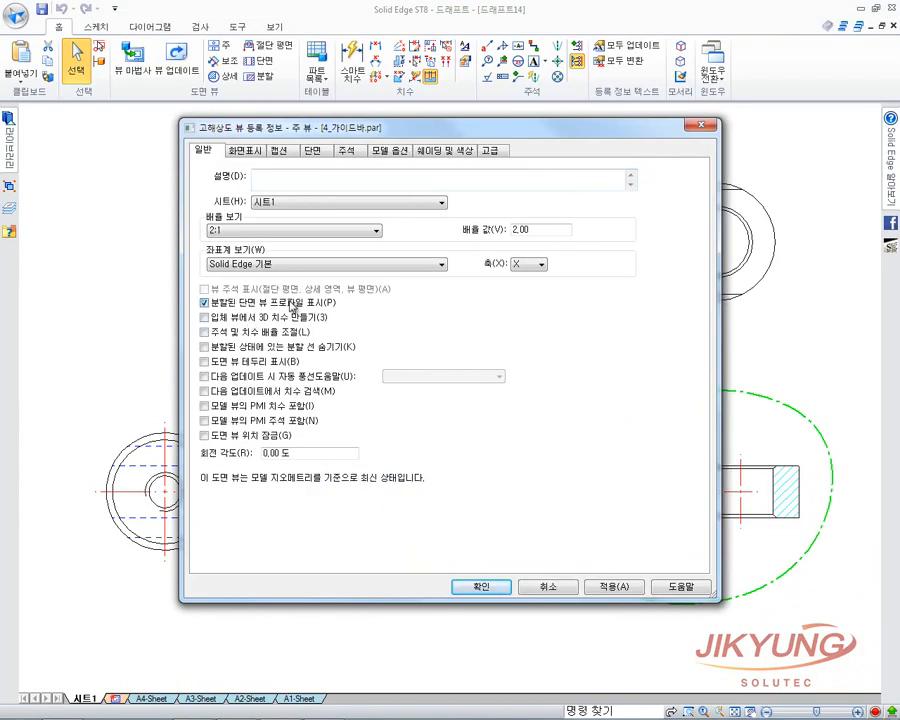
pyautogui.click(487, 591)
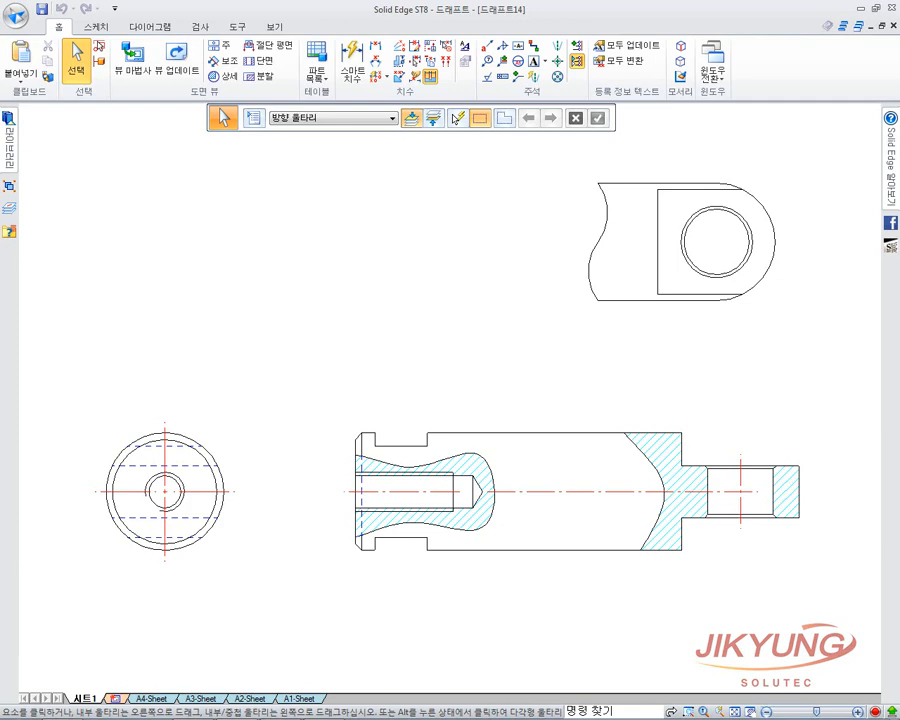
# Switch to the 분할단면.dft valve drawing, centre its views, and start a broken-out section.
pyautogui.click(713, 74)
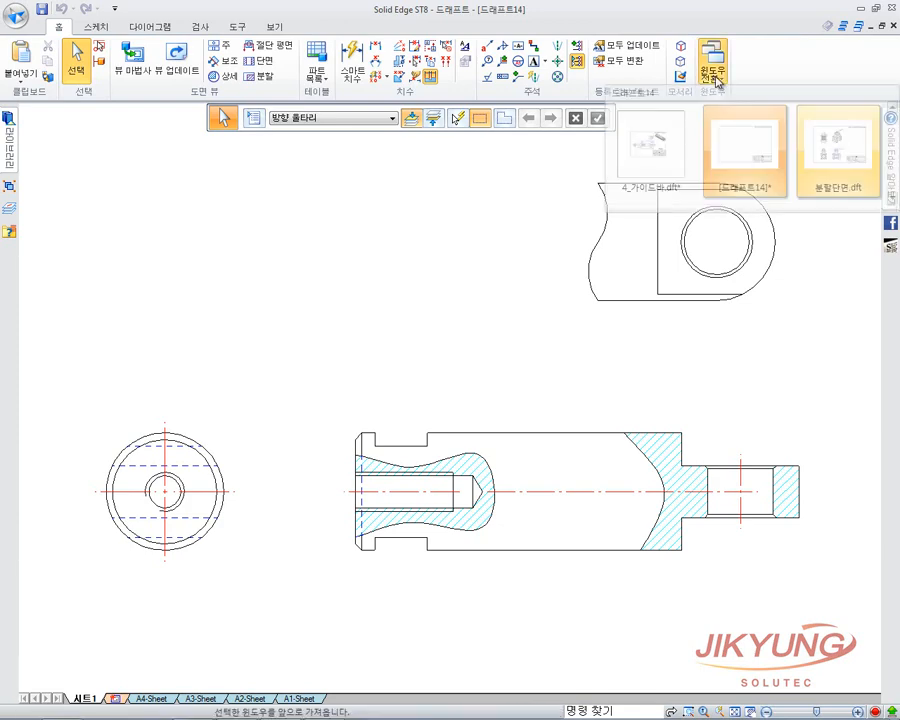
pyautogui.click(814, 153)
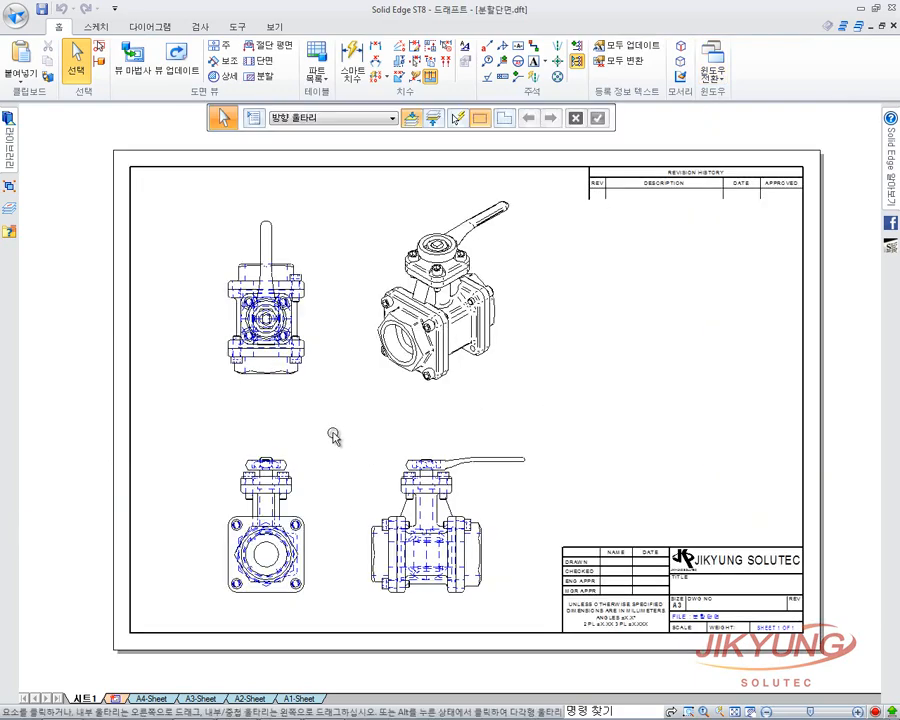
pyautogui.scroll(1, 331, 435)
pyautogui.moveTo(402, 413); pyautogui.dragTo(474, 408, button='middle')
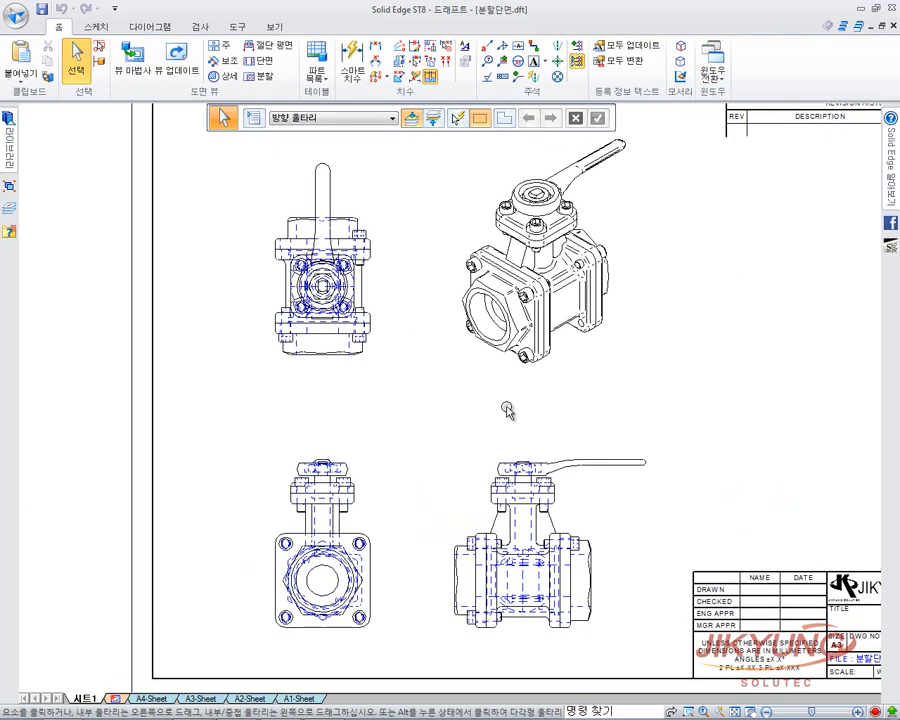
pyautogui.click(264, 77)
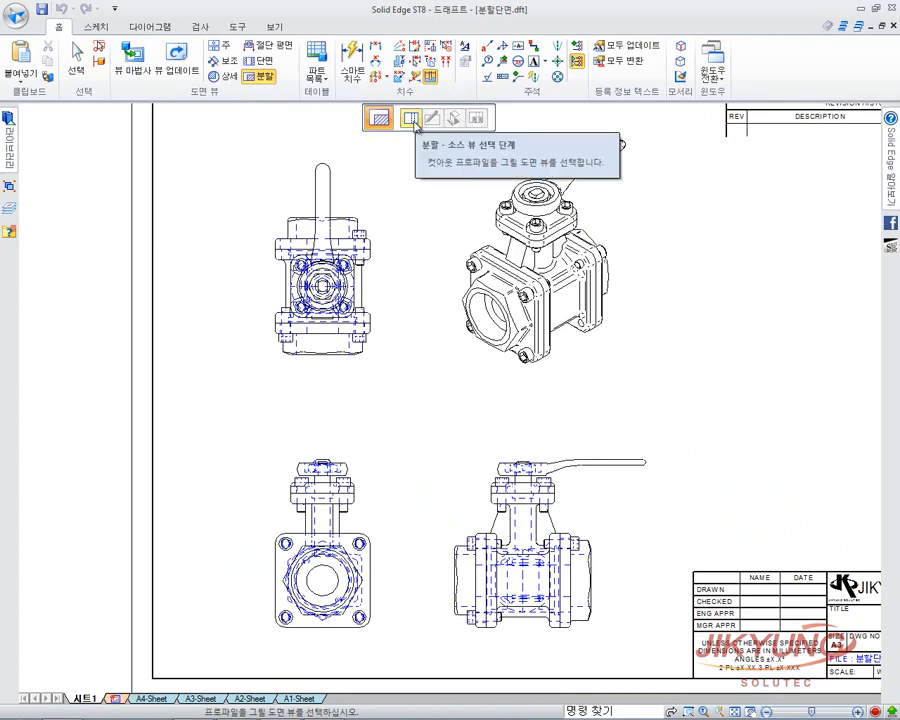
# Pick the lower-left valve view for the section profile and switch to the Rectangle tool.
pyautogui.click(335, 500)
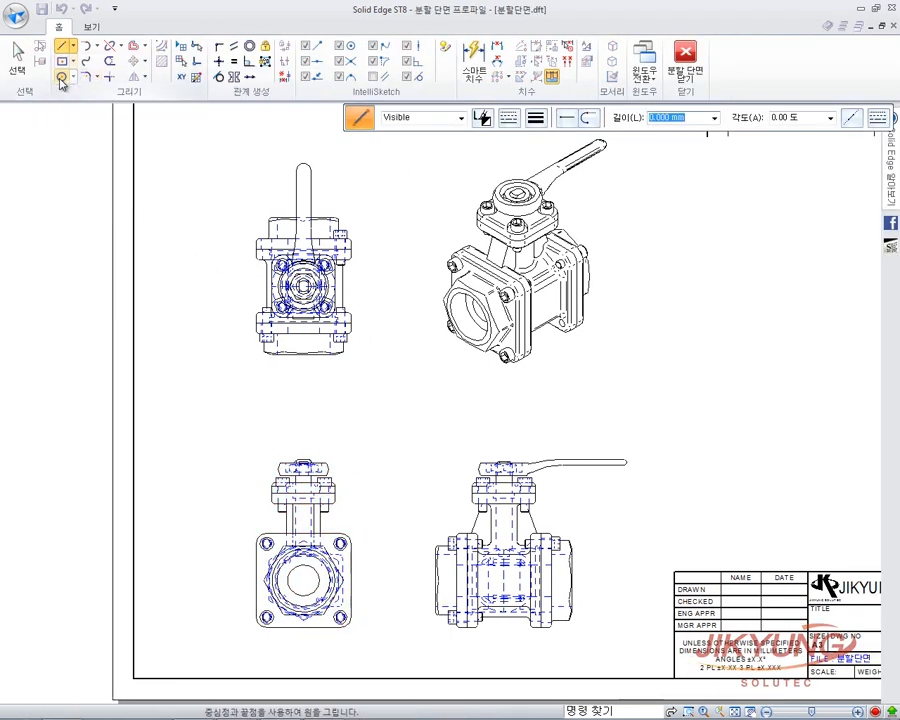
pyautogui.click(62, 61)
pyautogui.moveTo(366, 580)
pyautogui.mouseDown(button='middle')
pyautogui.moveTo(453, 510)
pyautogui.moveTo(480, 448)
pyautogui.mouseUp(button='middle')
pyautogui.scroll(2, 450, 510)
pyautogui.scroll(2, 483, 450)
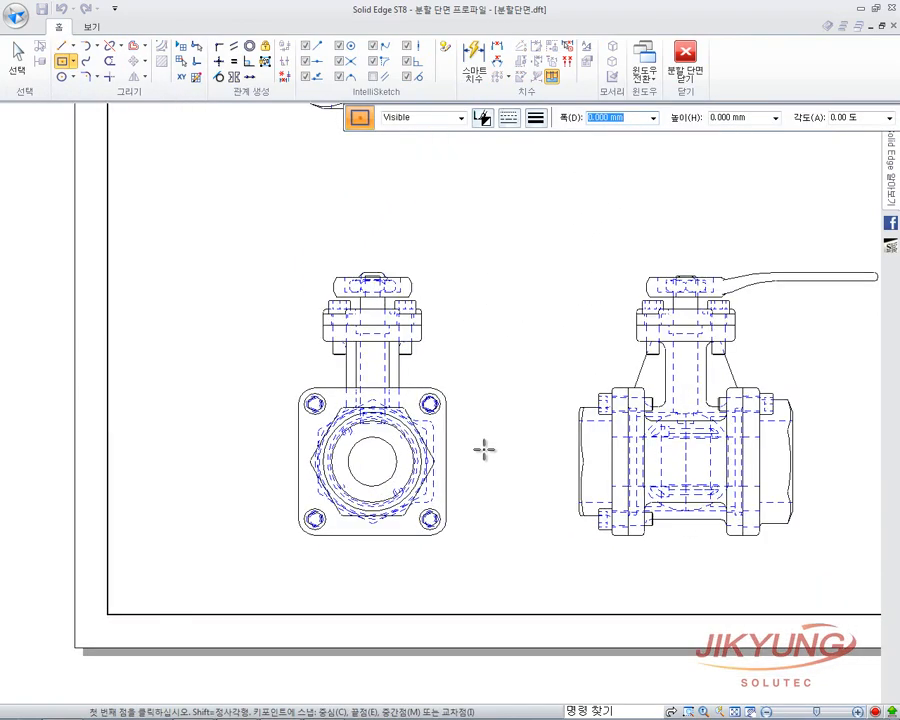
pyautogui.scroll(1, 483, 450)
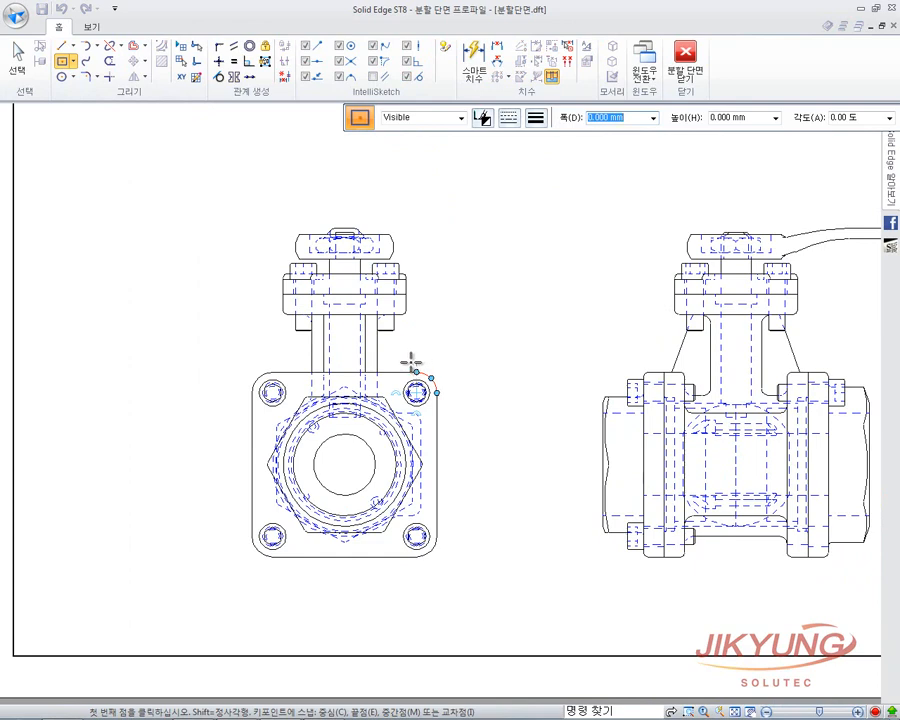
# Draw the section rectangle over the valve stem, close the profile, and preview the cut depth.
pyautogui.click(410, 363)
pyautogui.press('Escape')
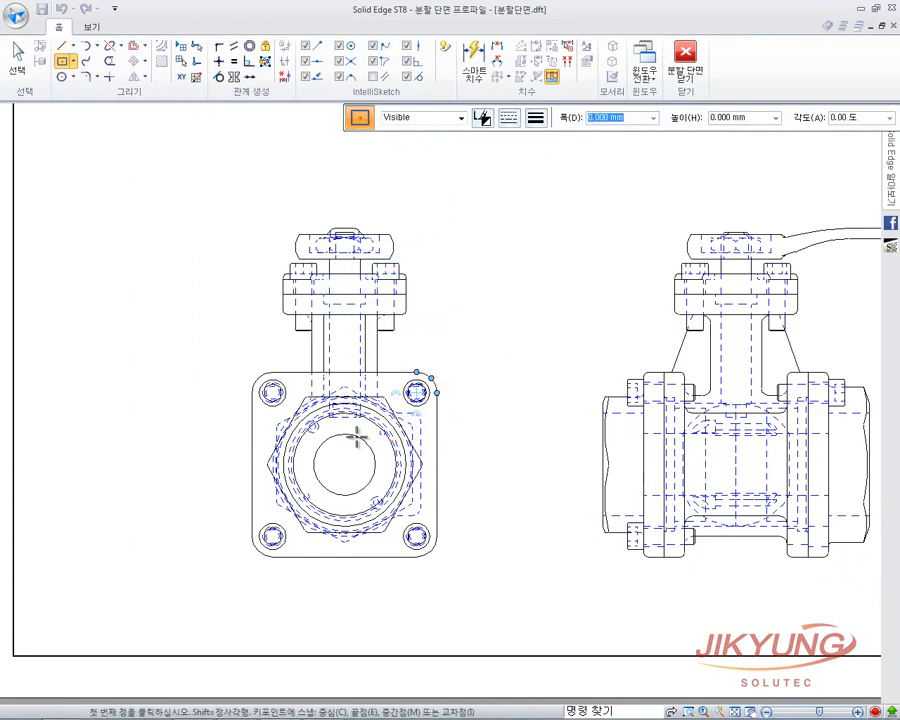
pyautogui.click(204, 270)
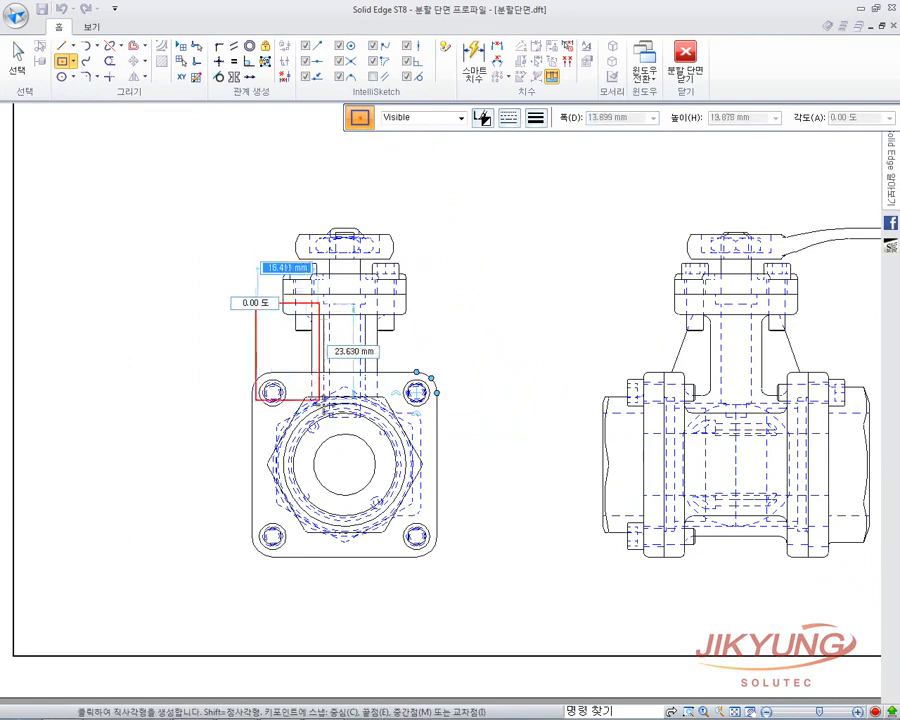
pyautogui.press('Escape')
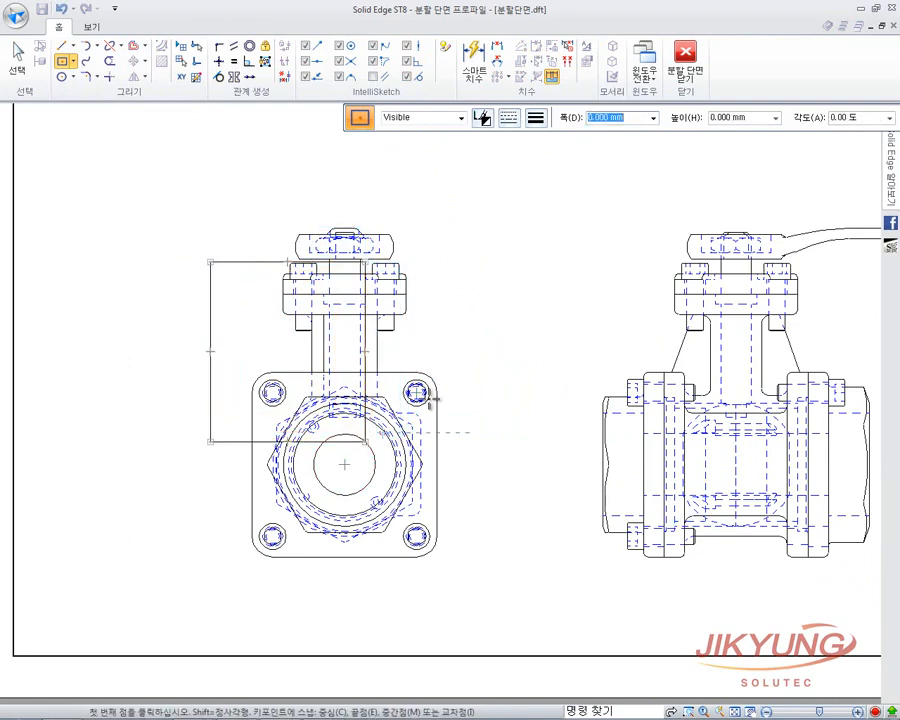
pyautogui.scroll(-5, 389, 502)
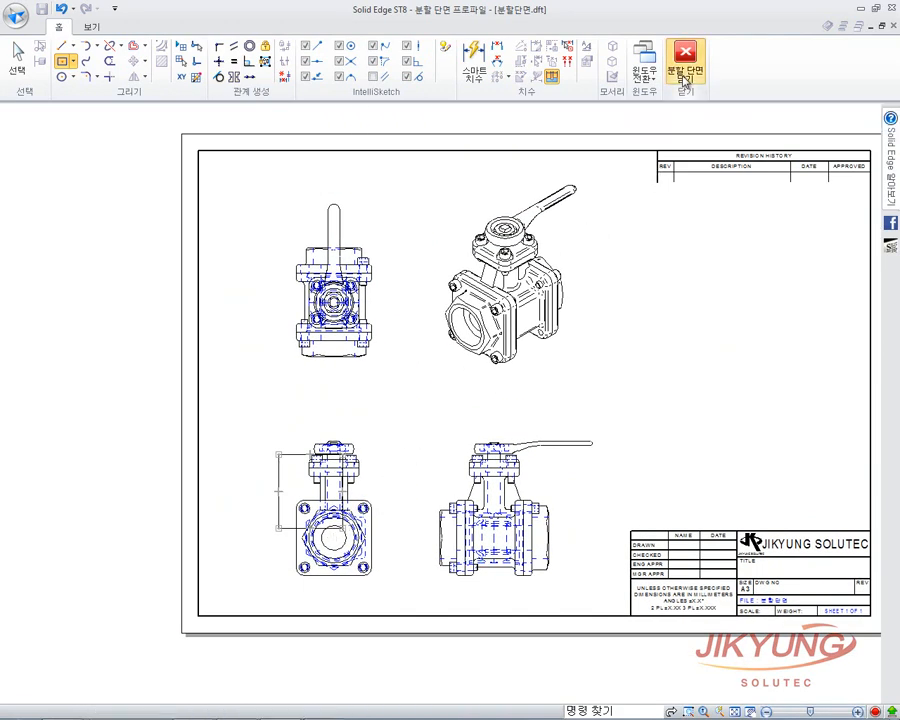
pyautogui.click(685, 60)
pyautogui.moveTo(416, 264); pyautogui.dragTo(387, 261, button='middle')
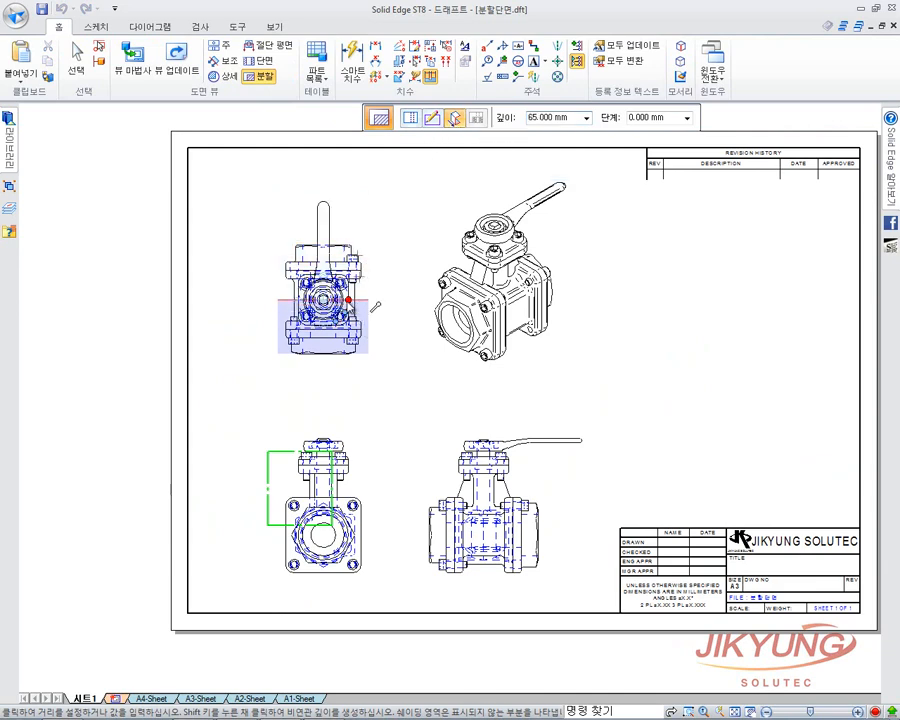
# Set the cut depth at 65 mm and apply the broken-out section to the isometric view.
pyautogui.click(373, 308)
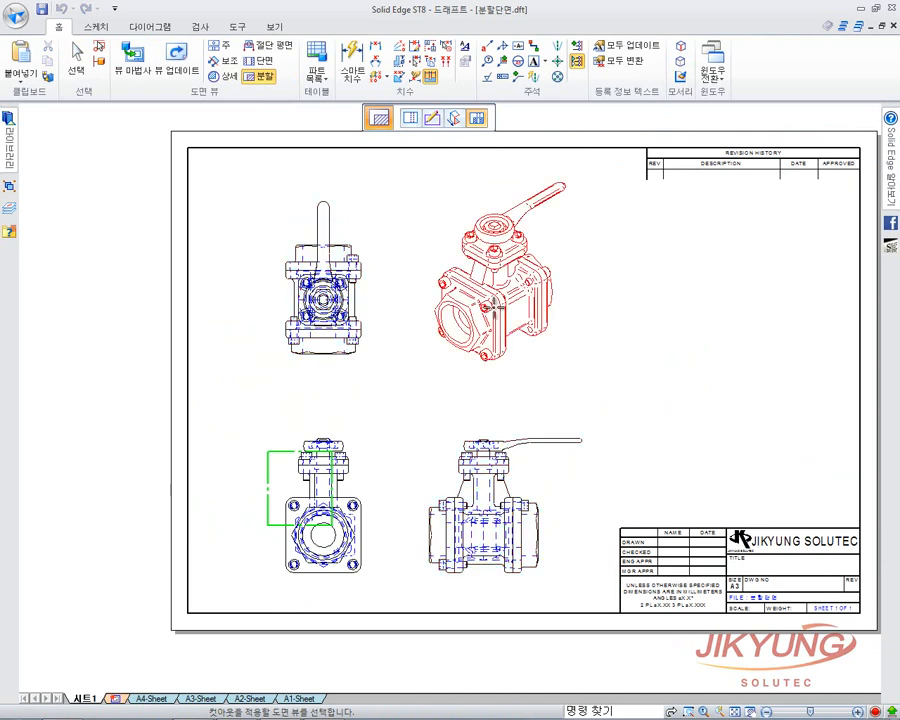
pyautogui.click(498, 299)
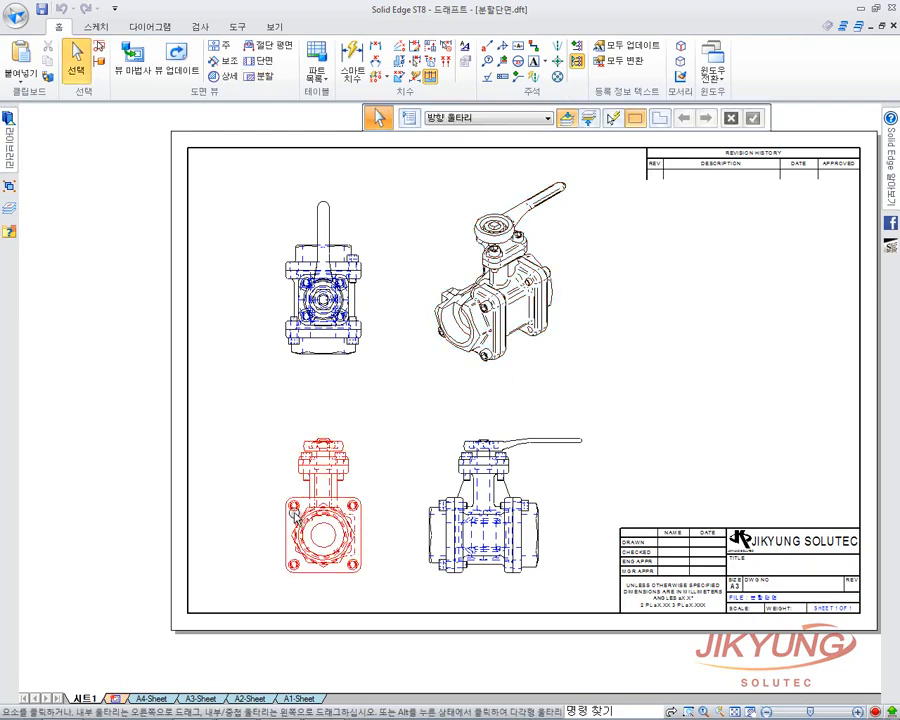
pyautogui.click(440, 330)
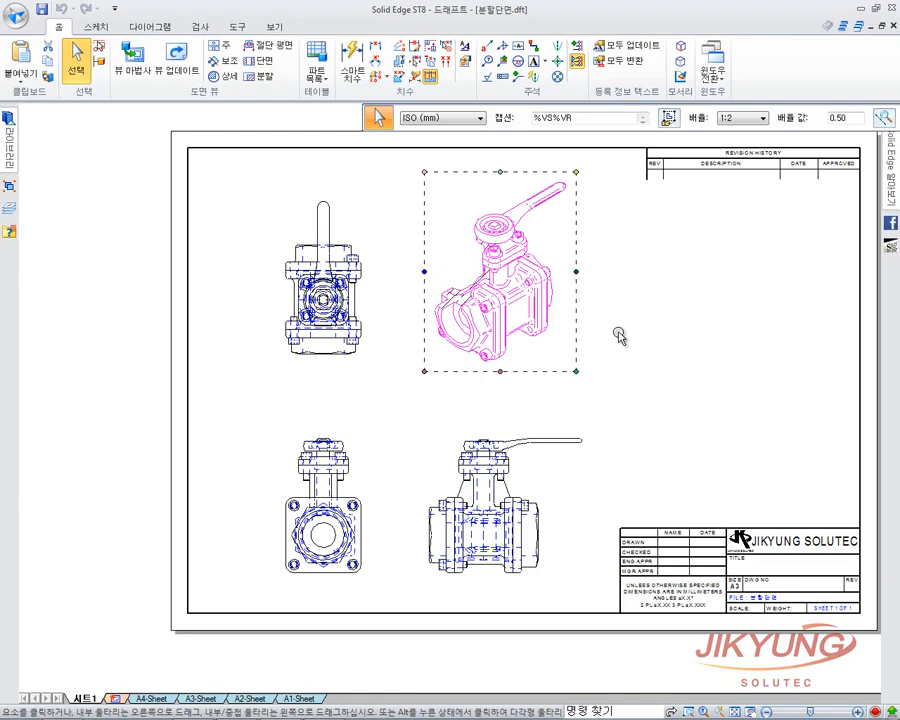
# Turn on 'Show broken-out section view profile' in the isometric view's properties.
pyautogui.click(620, 335)
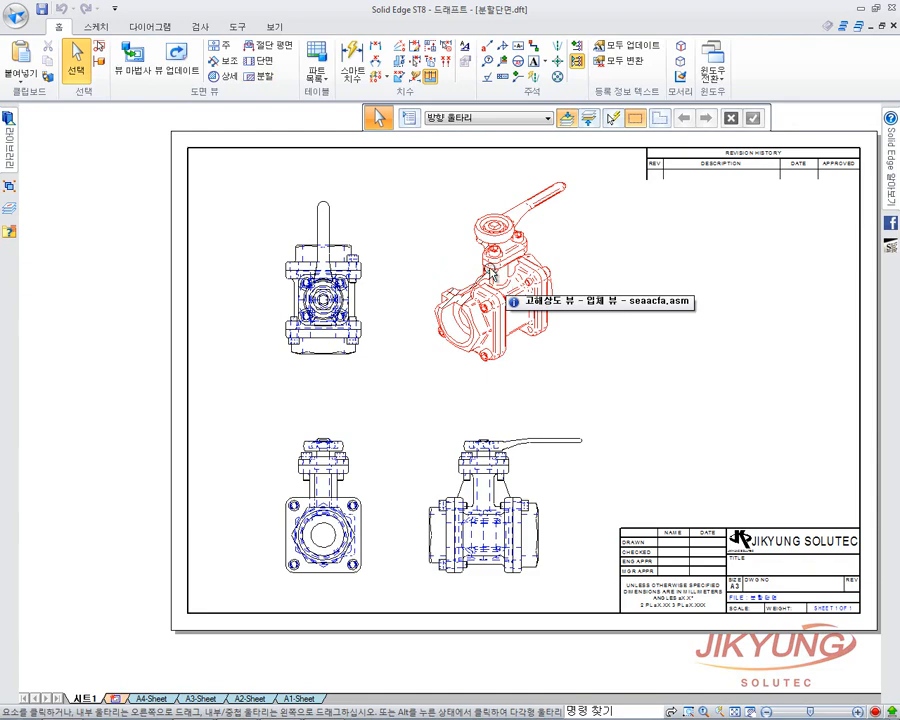
pyautogui.click(467, 283)
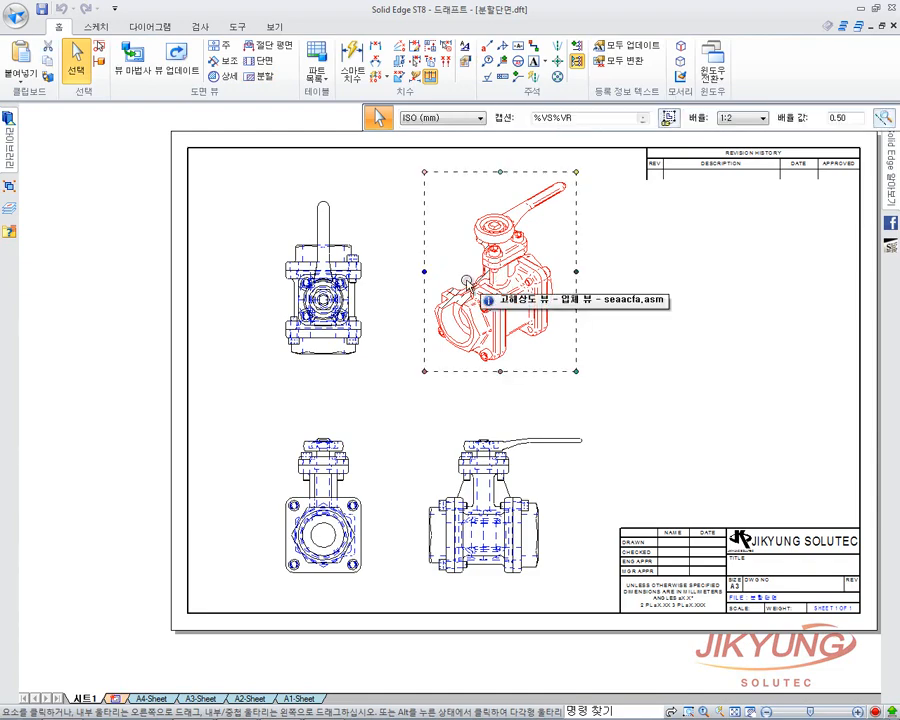
pyautogui.moveTo(688, 129); pyautogui.dragTo(473, 130)
pyautogui.click(703, 120)
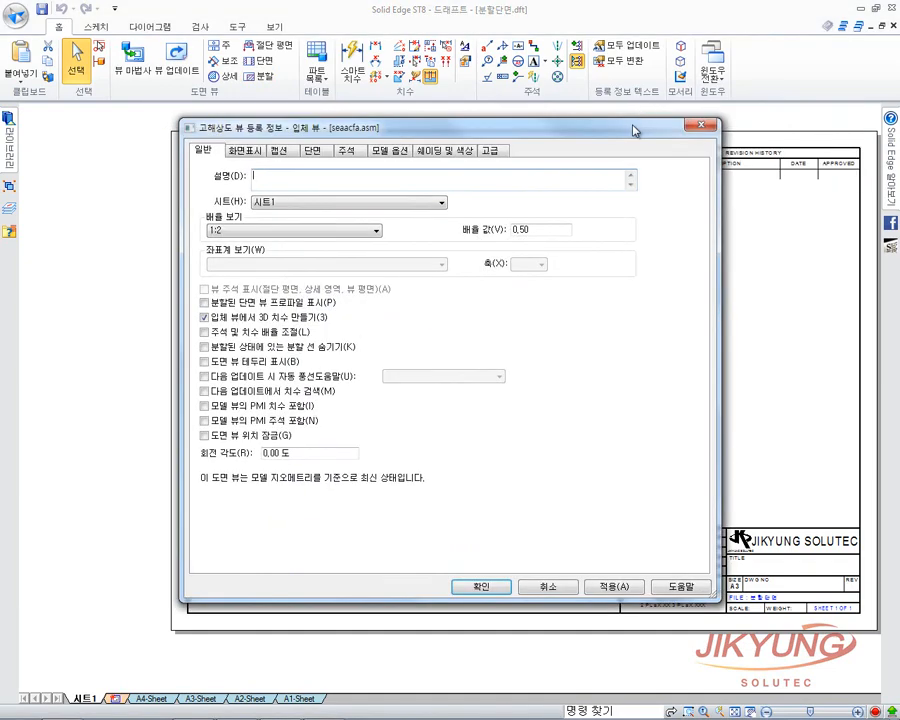
pyautogui.moveTo(622, 119); pyautogui.dragTo(698, 78)
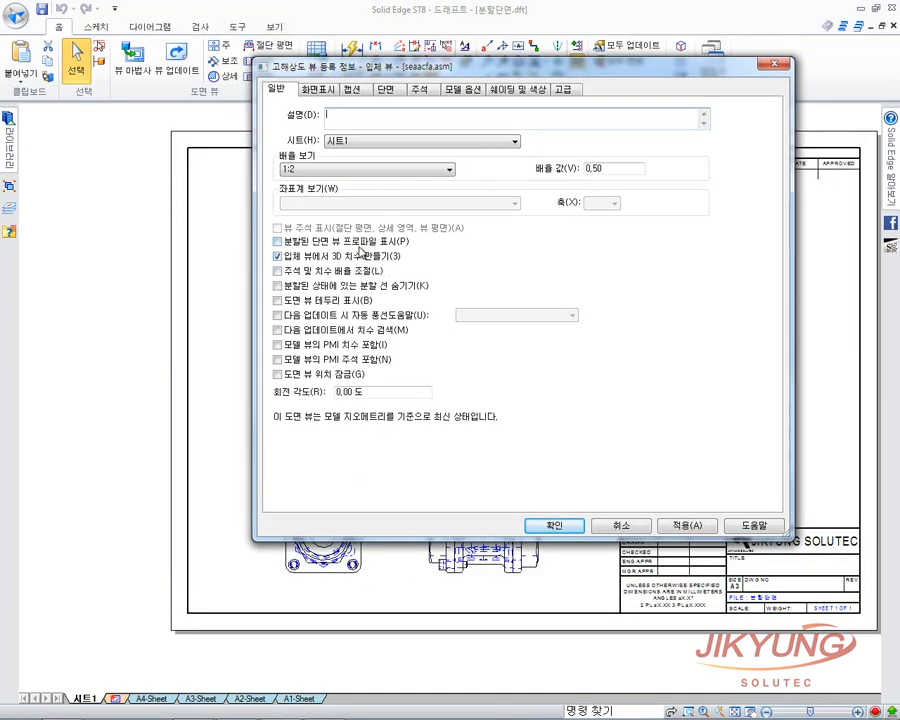
pyautogui.click(375, 244)
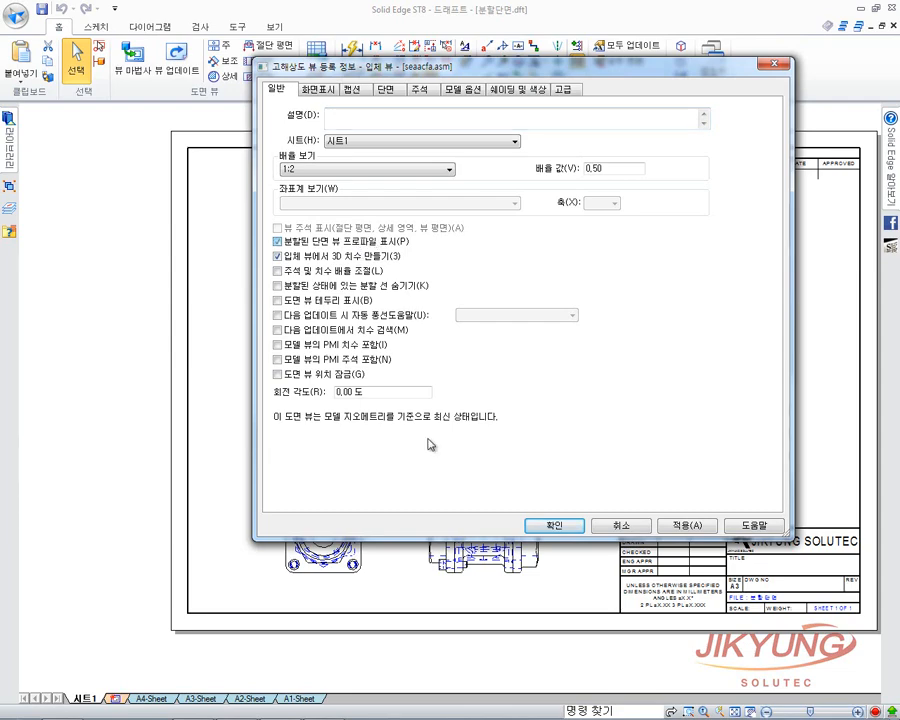
pyautogui.click(555, 528)
pyautogui.click(234, 502)
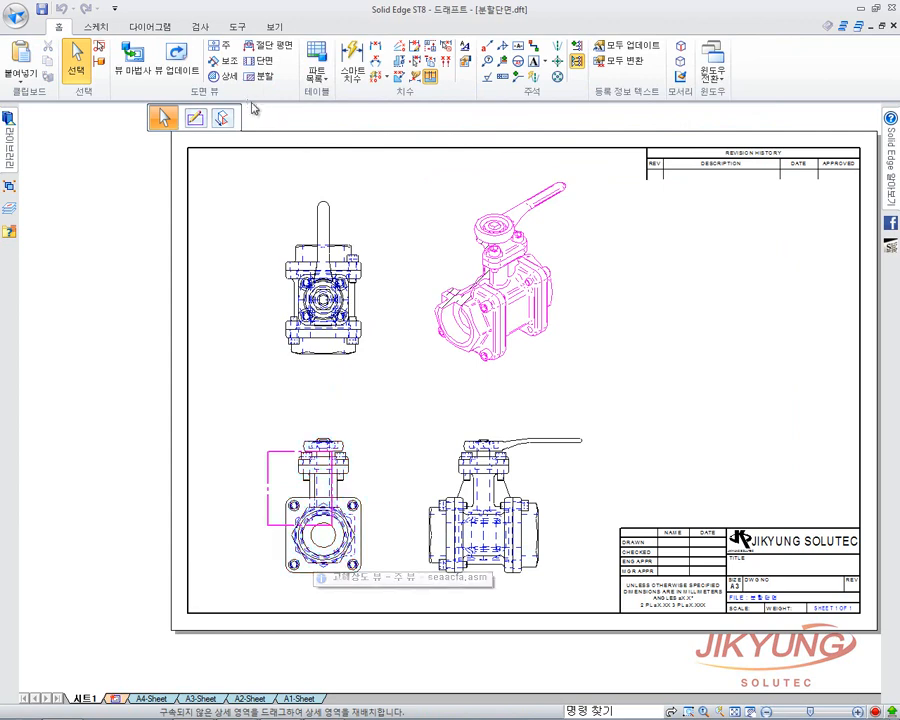
# Turn the broken-out section profile display back off and bring up the open-drawings list.
pyautogui.moveTo(243, 115); pyautogui.dragTo(427, 115)
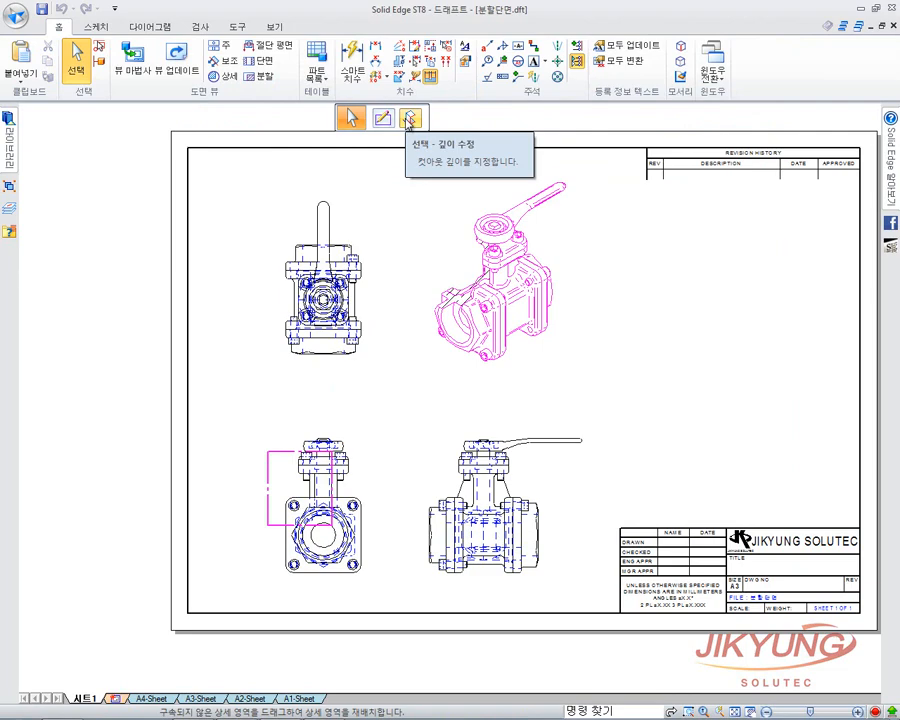
pyautogui.click(691, 434)
pyautogui.click(530, 313)
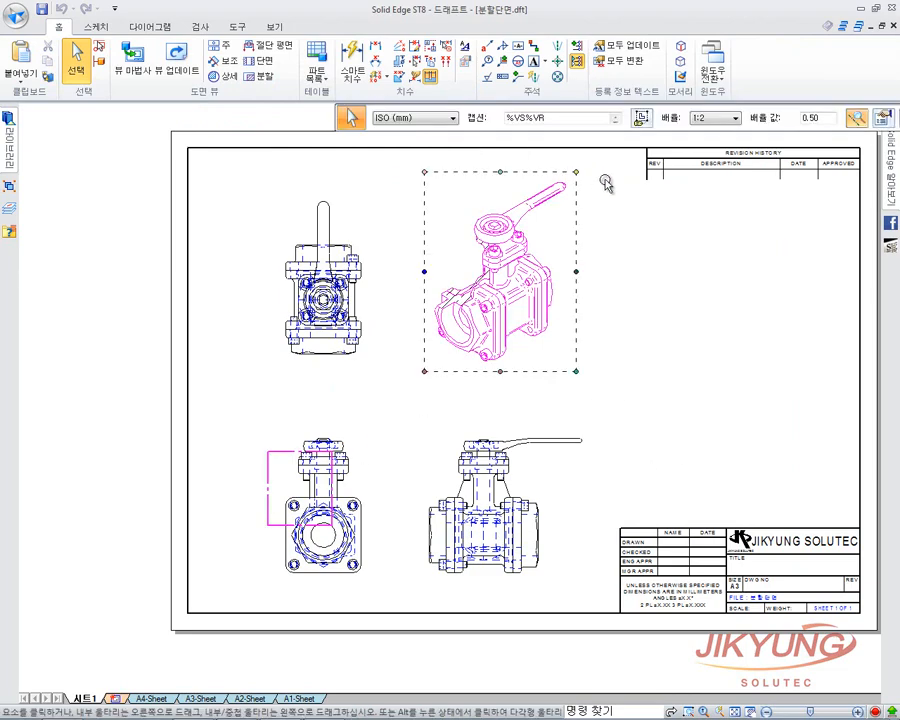
pyautogui.moveTo(768, 119); pyautogui.dragTo(553, 121)
pyautogui.click(667, 120)
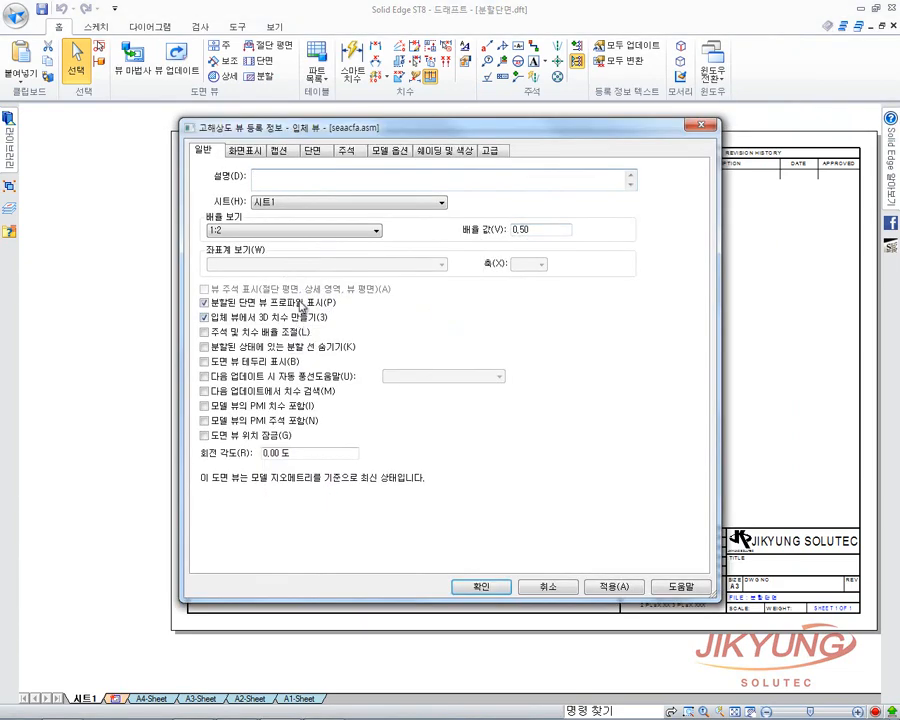
pyautogui.click(298, 304)
pyautogui.click(487, 587)
pyautogui.click(733, 350)
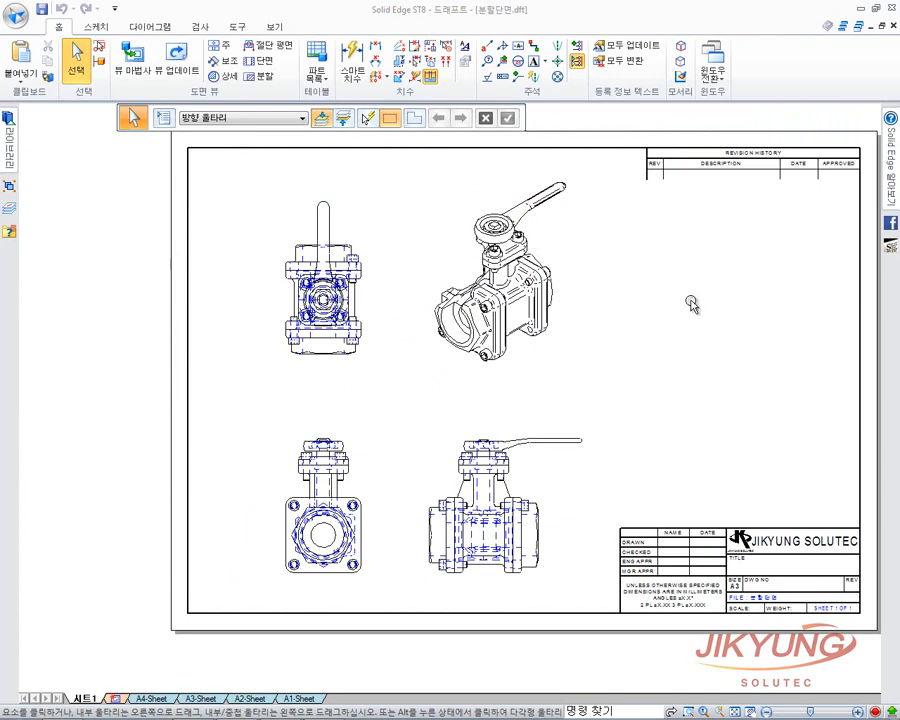
pyautogui.click(712, 64)
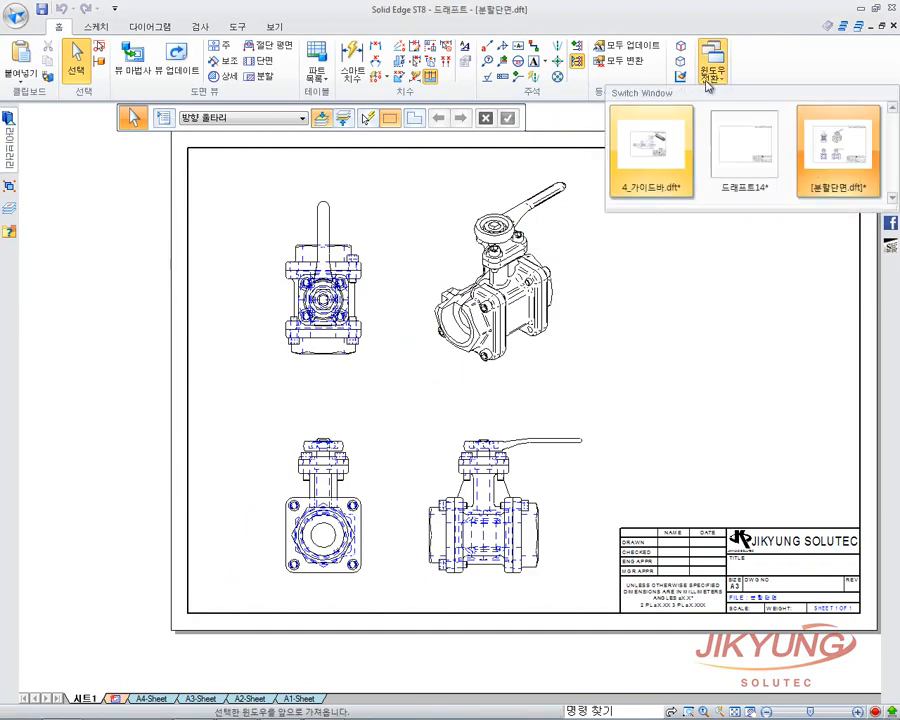
# Return to 드래프트14 and dimension the 14 spacing between the end view's hidden lines.
pyautogui.click(744, 166)
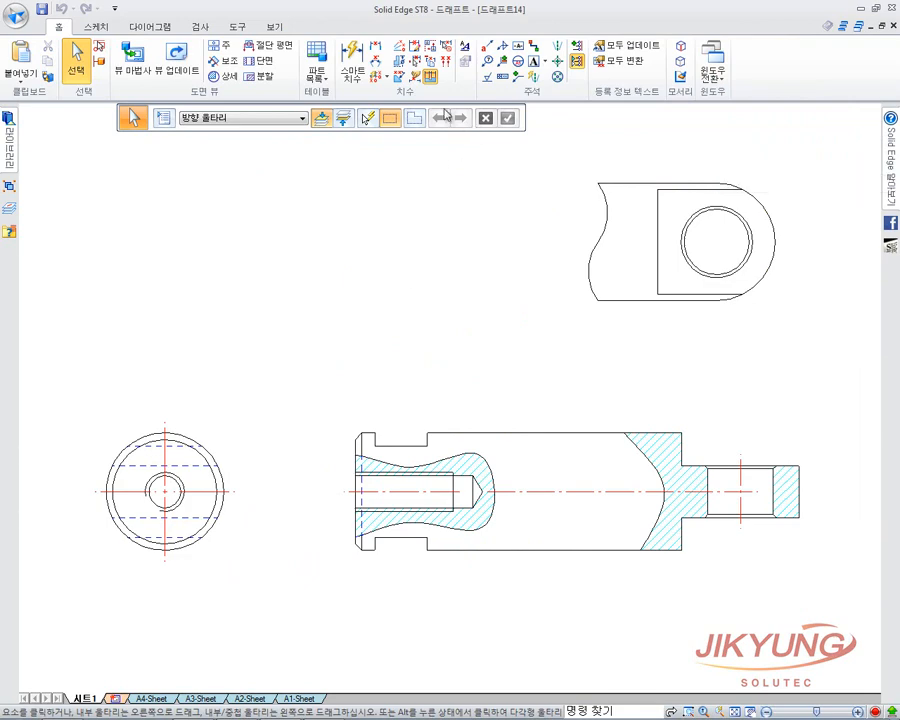
pyautogui.click(363, 72)
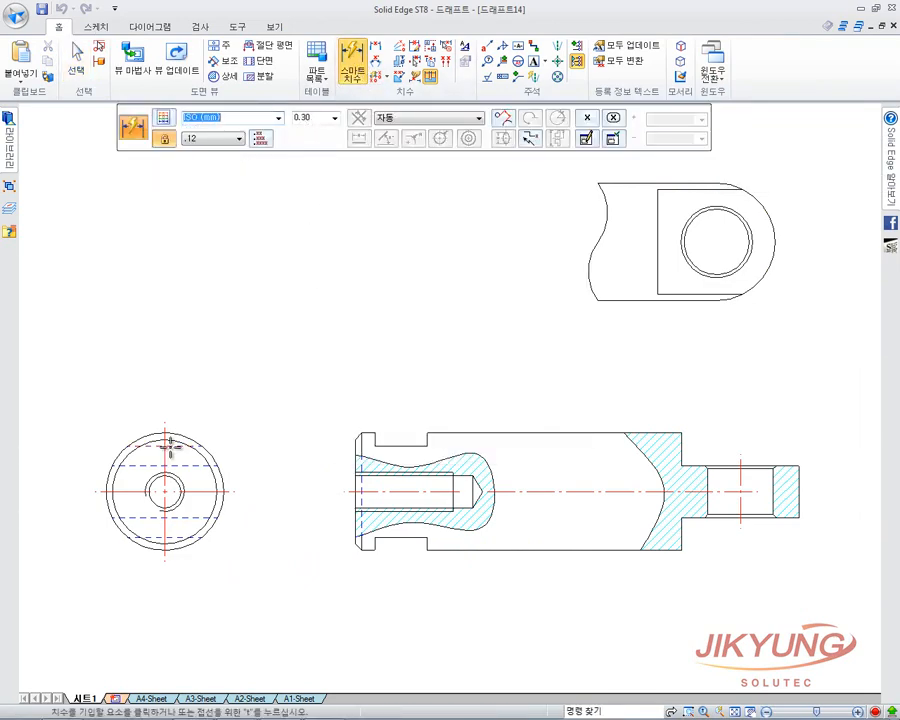
pyautogui.click(165, 436)
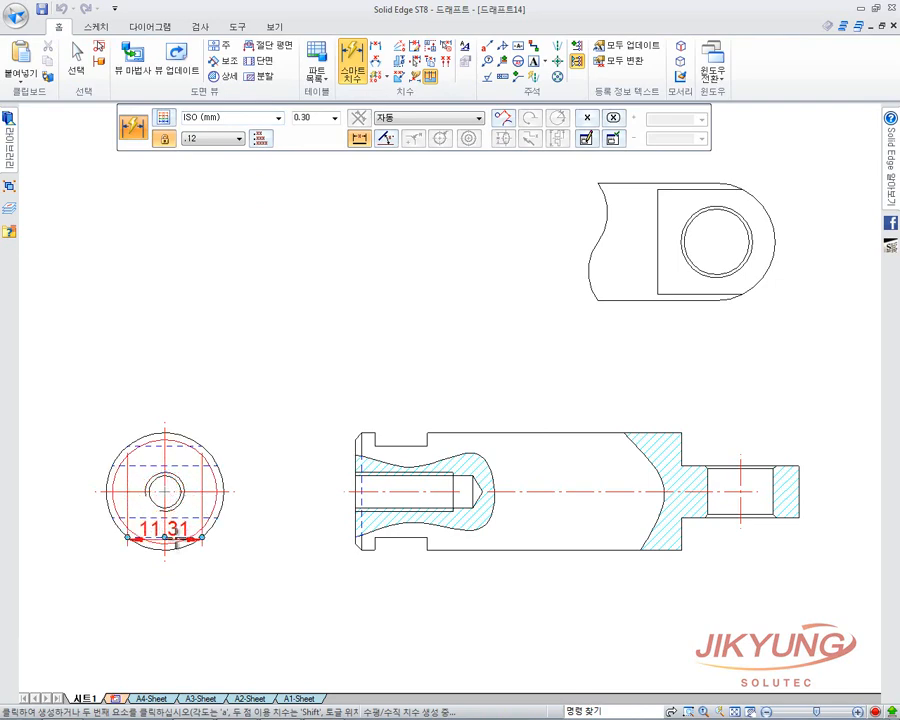
pyautogui.click(176, 541)
pyautogui.rightClick(260, 500)
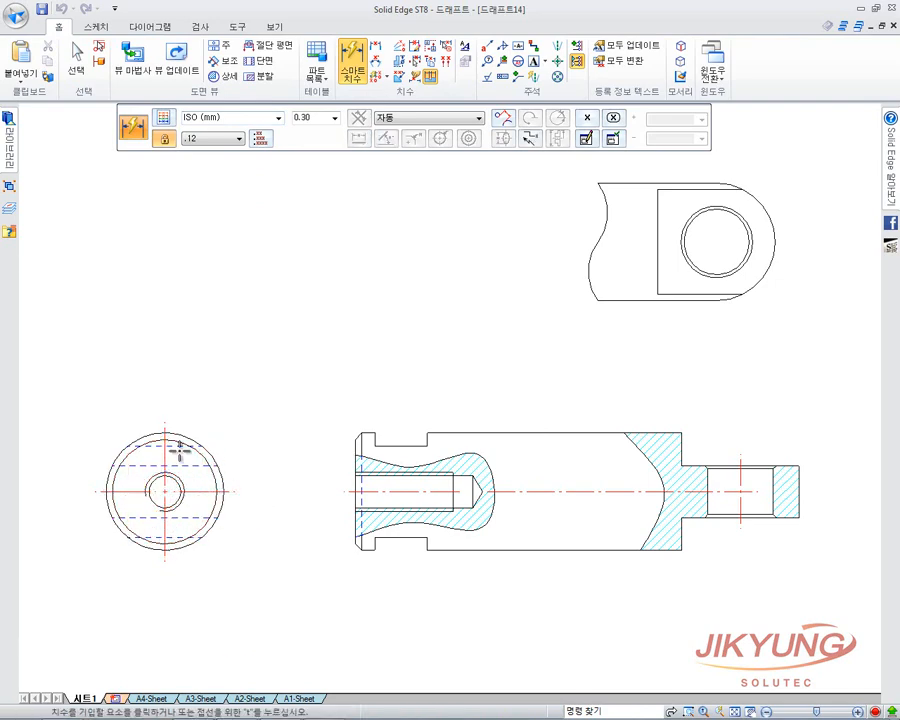
pyautogui.click(180, 447)
pyautogui.rightClick(177, 533)
pyautogui.scroll(3, 177, 533)
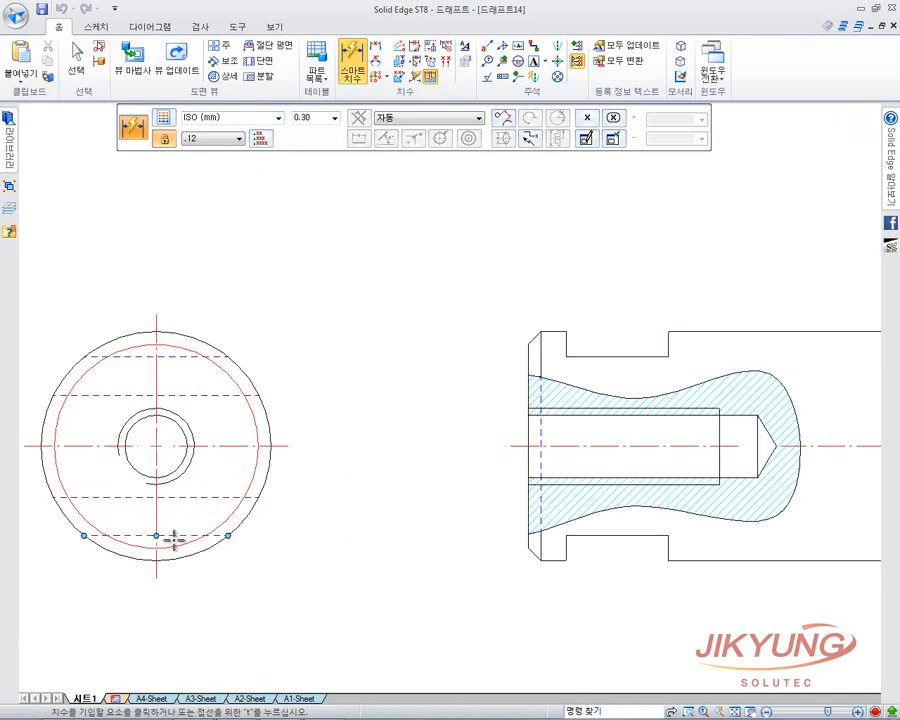
pyautogui.click(177, 356)
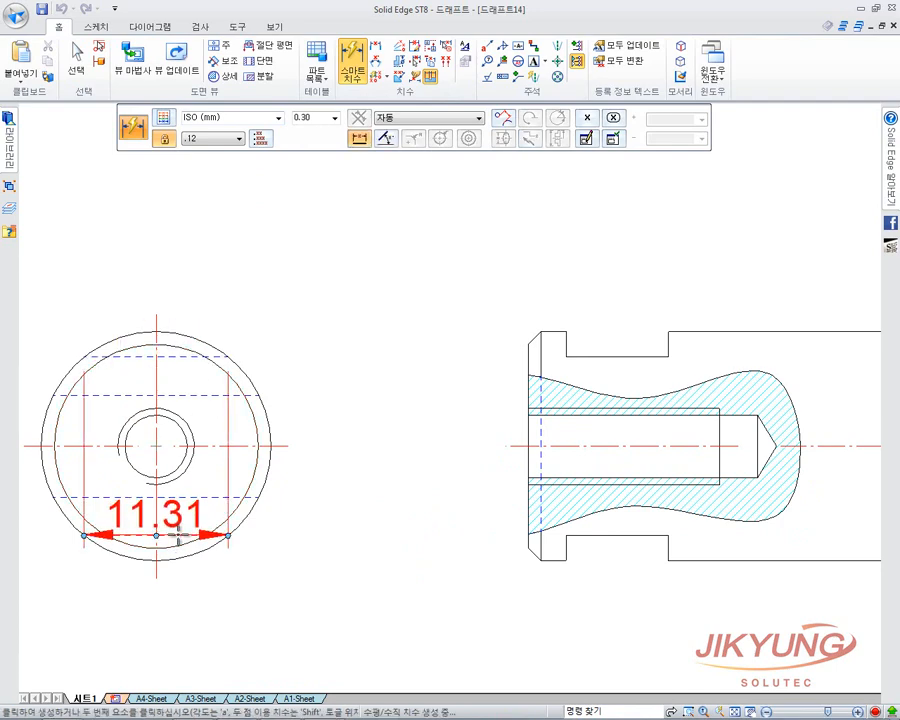
pyautogui.click(180, 535)
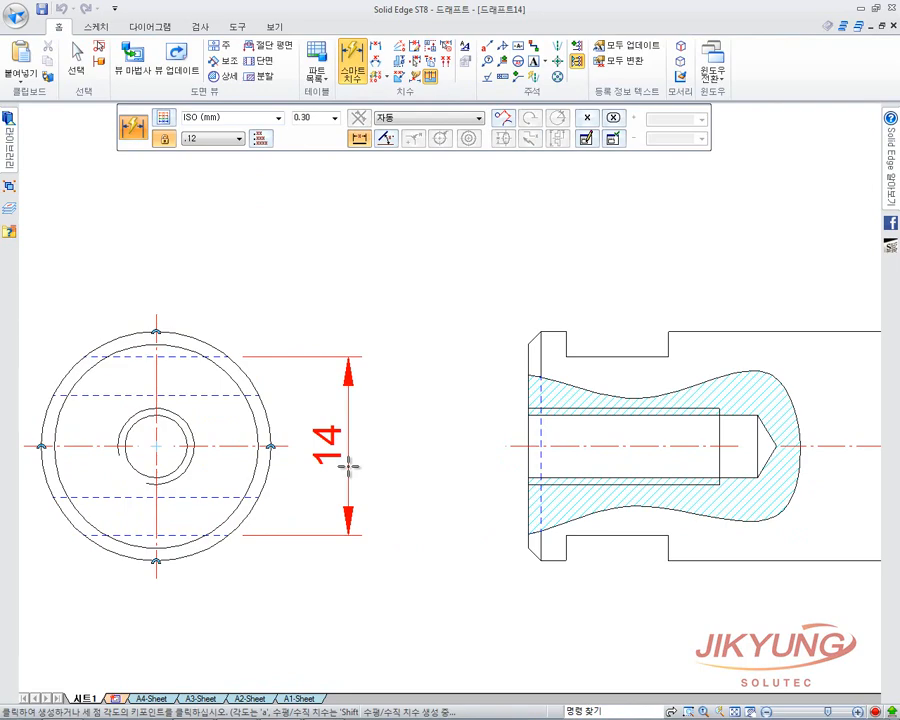
pyautogui.click(348, 465)
# Add the R9 radius dimension to the guide bar's right end arc.
pyautogui.scroll(-4, 310, 322)
pyautogui.scroll(4, 519, 358)
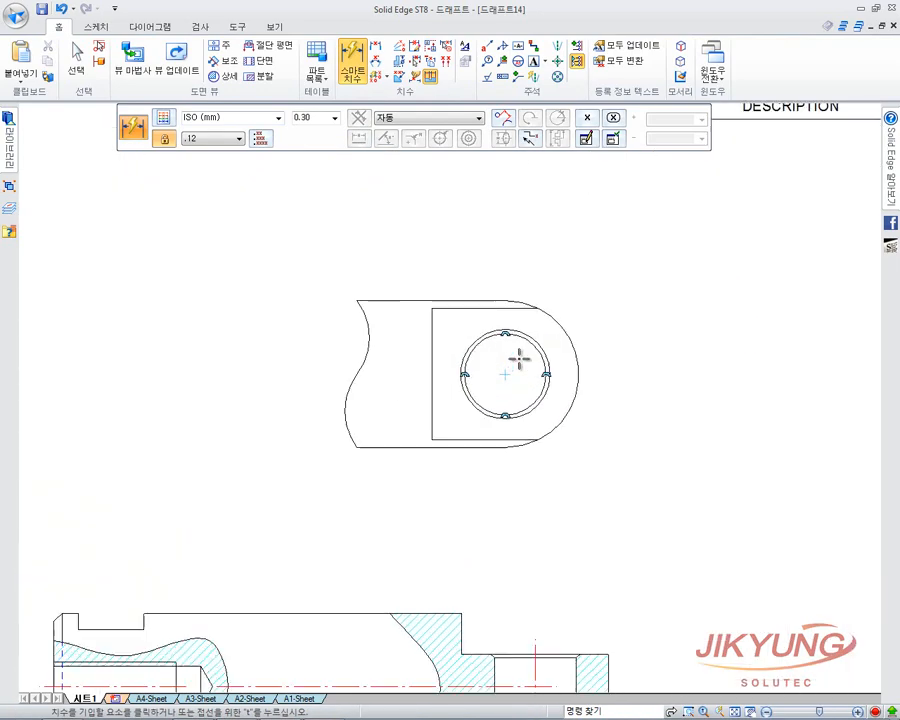
pyautogui.scroll(2, 519, 358)
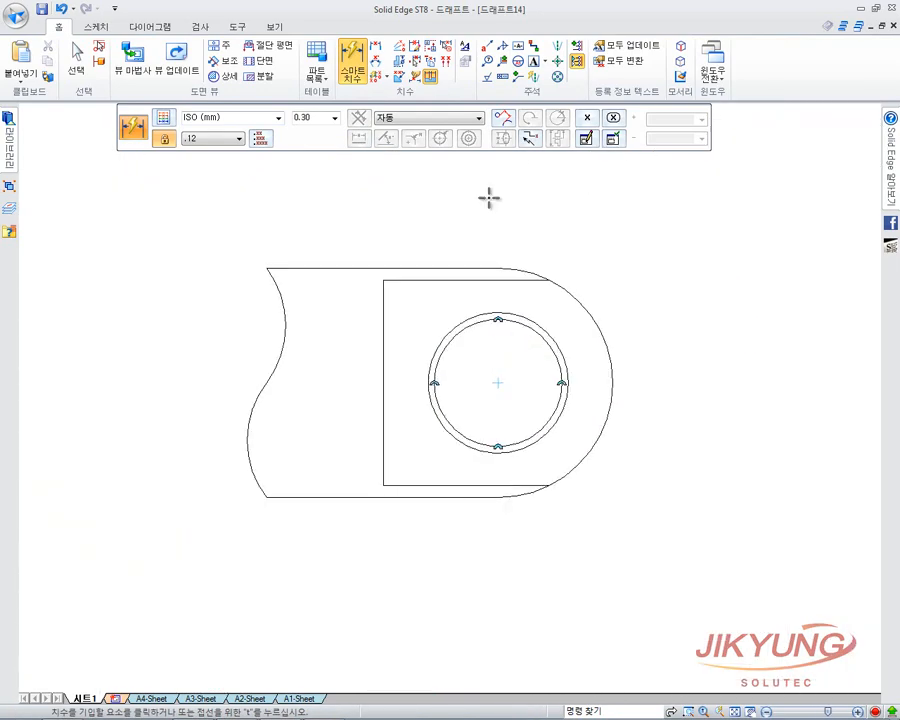
pyautogui.click(576, 298)
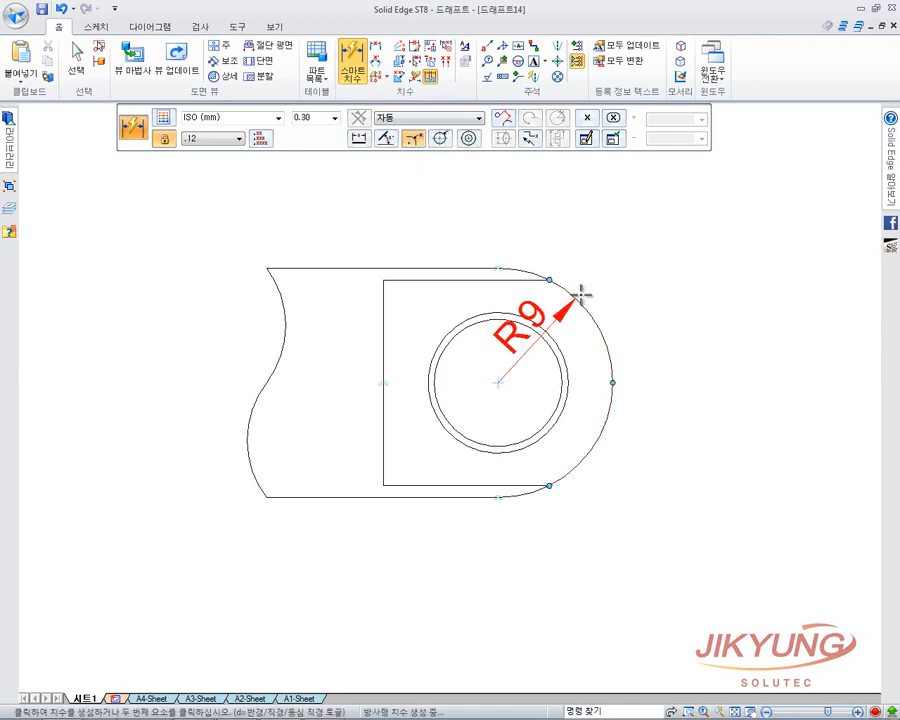
pyautogui.click(625, 293)
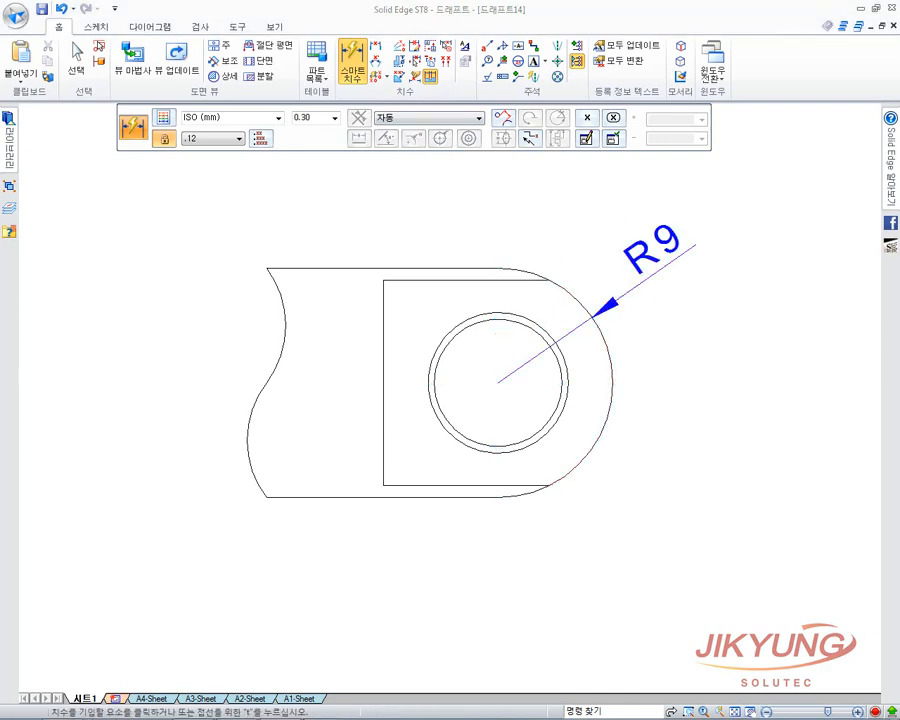
pyautogui.scroll(-3, 552, 442)
pyautogui.scroll(4, 582, 372)
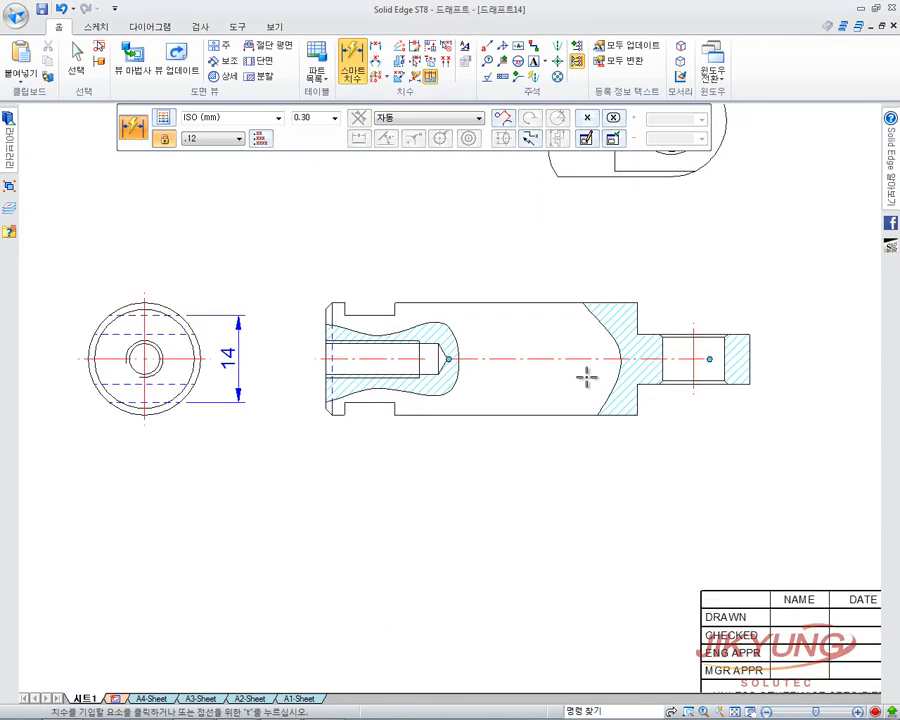
# Dimension the groove with its 8 width and 3 offset from the left end.
pyautogui.moveTo(522, 348); pyautogui.dragTo(481, 390, button='middle')
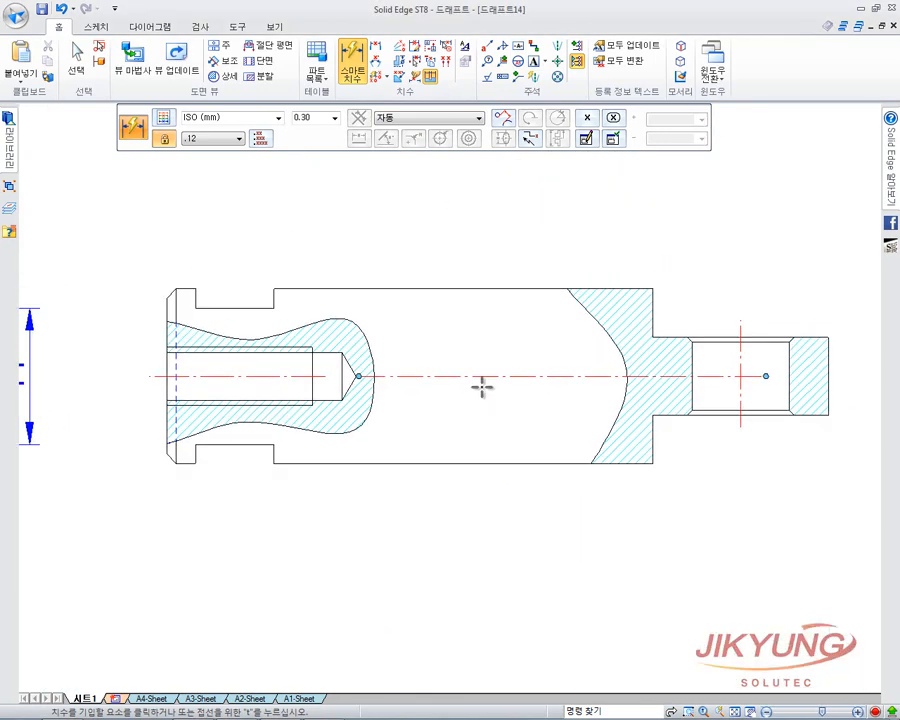
pyautogui.click(262, 307)
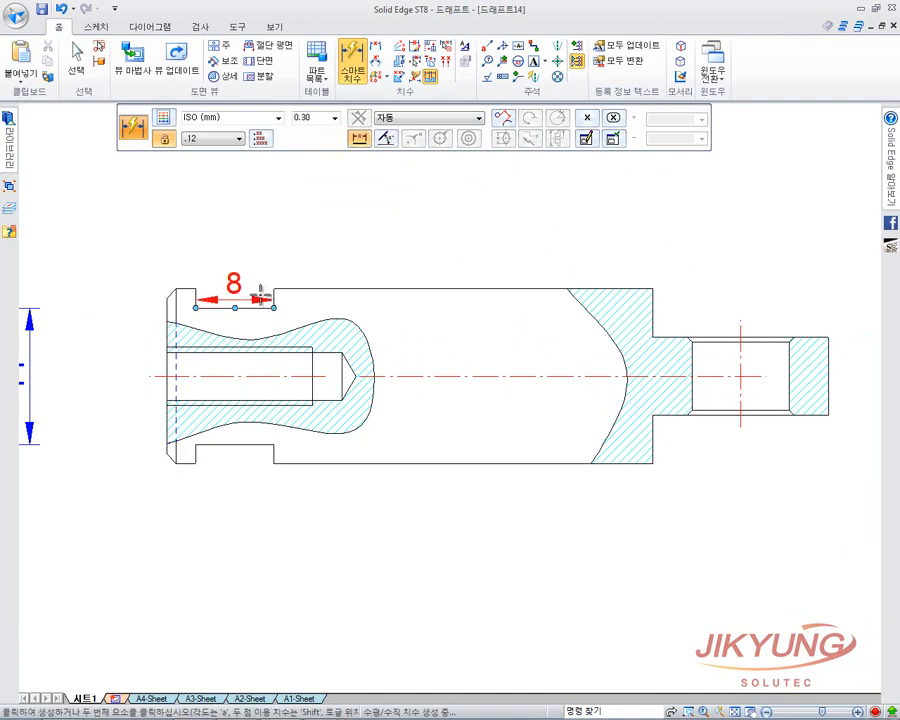
pyautogui.click(267, 223)
pyautogui.click(166, 318)
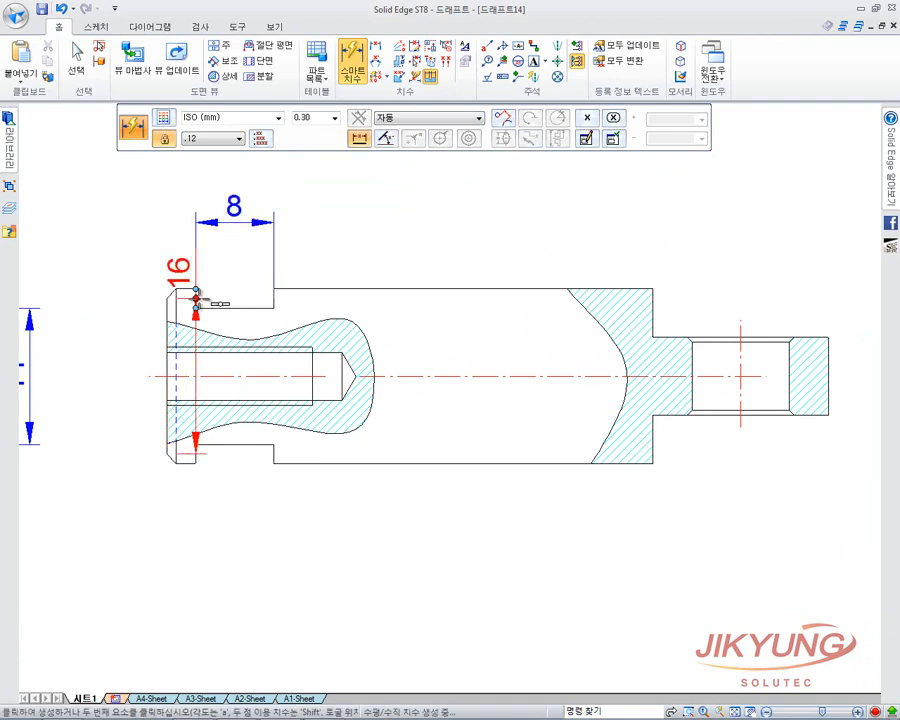
pyautogui.click(195, 300)
pyautogui.click(187, 226)
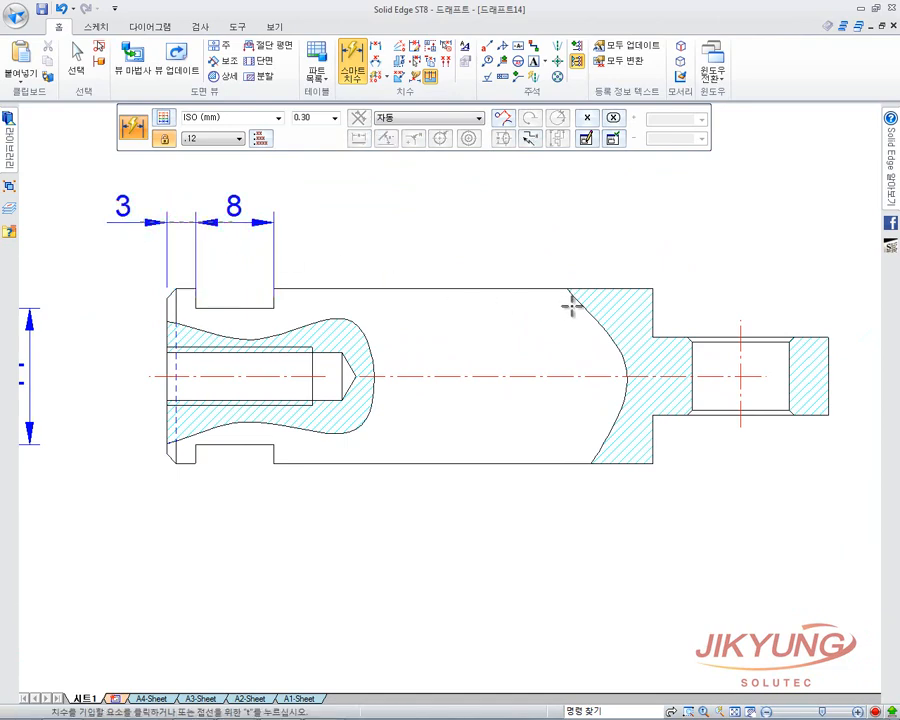
# Add the 8 right-end height and the 68 overall length above the part.
pyautogui.click(828, 366)
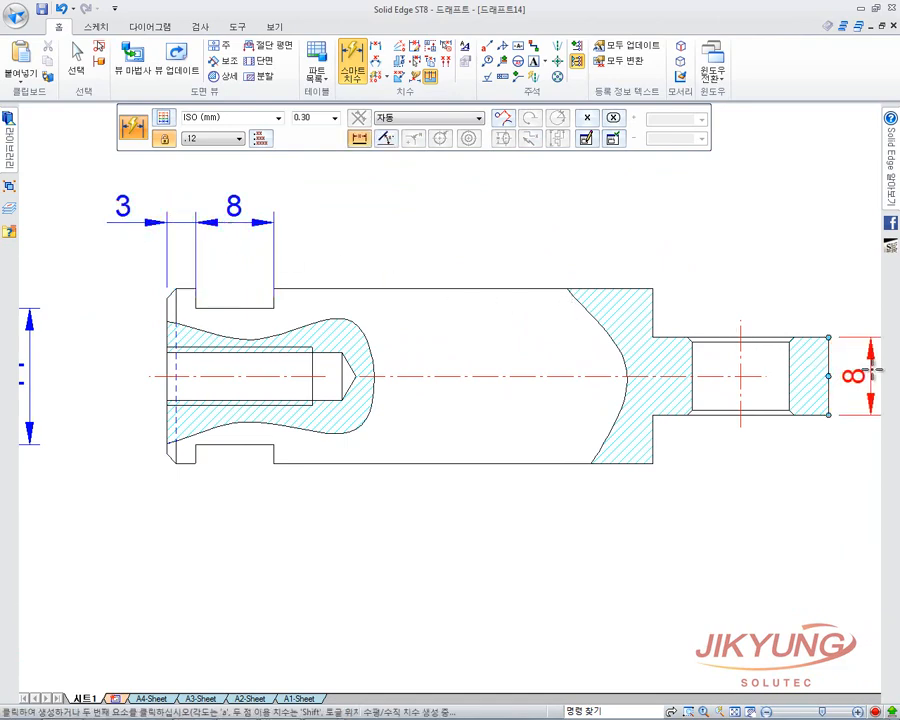
pyautogui.click(873, 371)
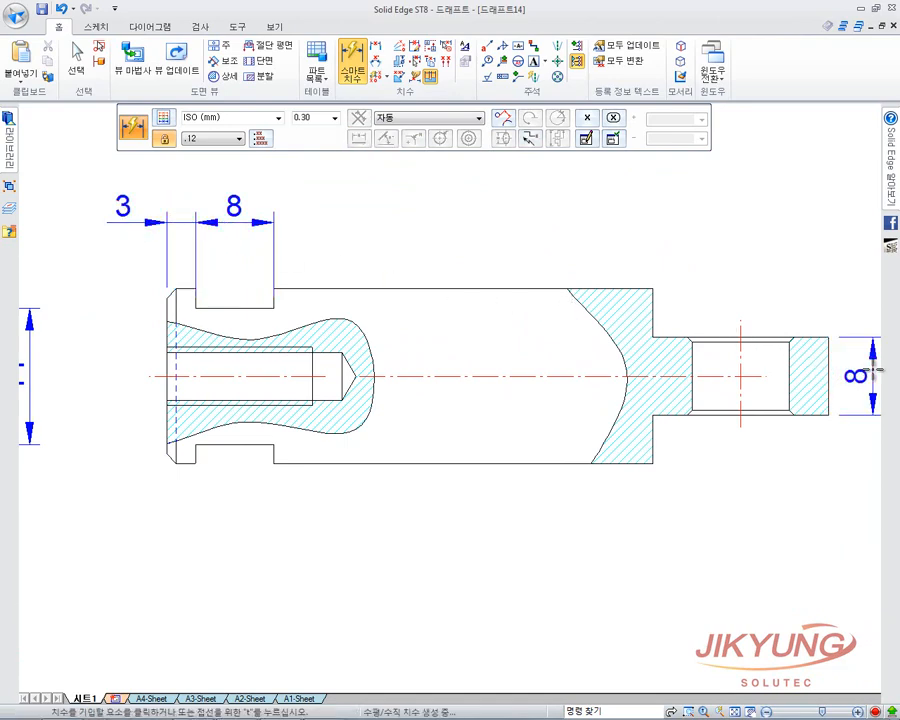
pyautogui.click(829, 366)
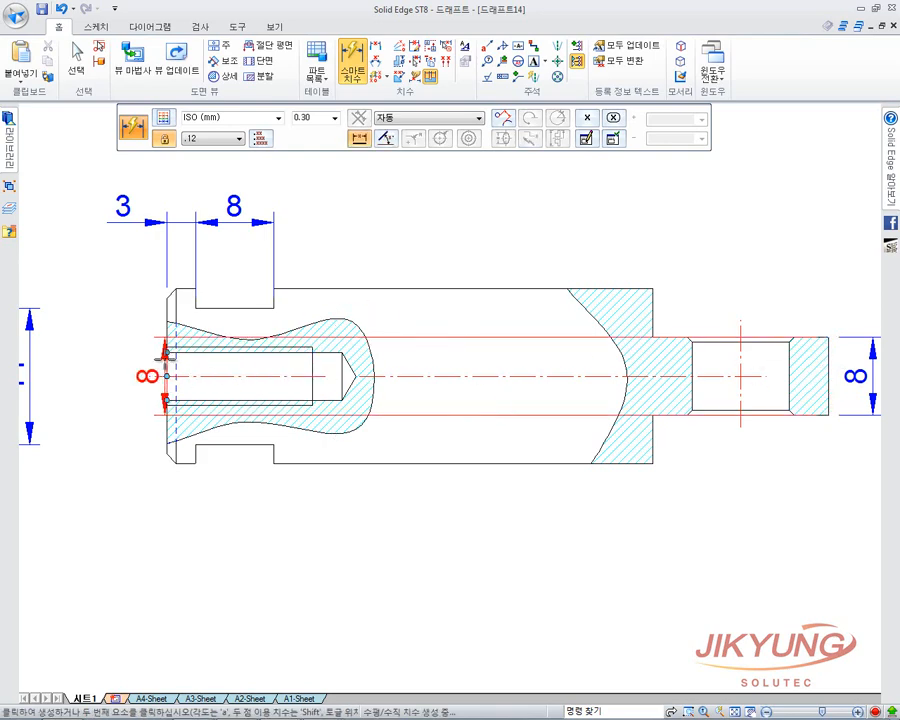
pyautogui.click(170, 366)
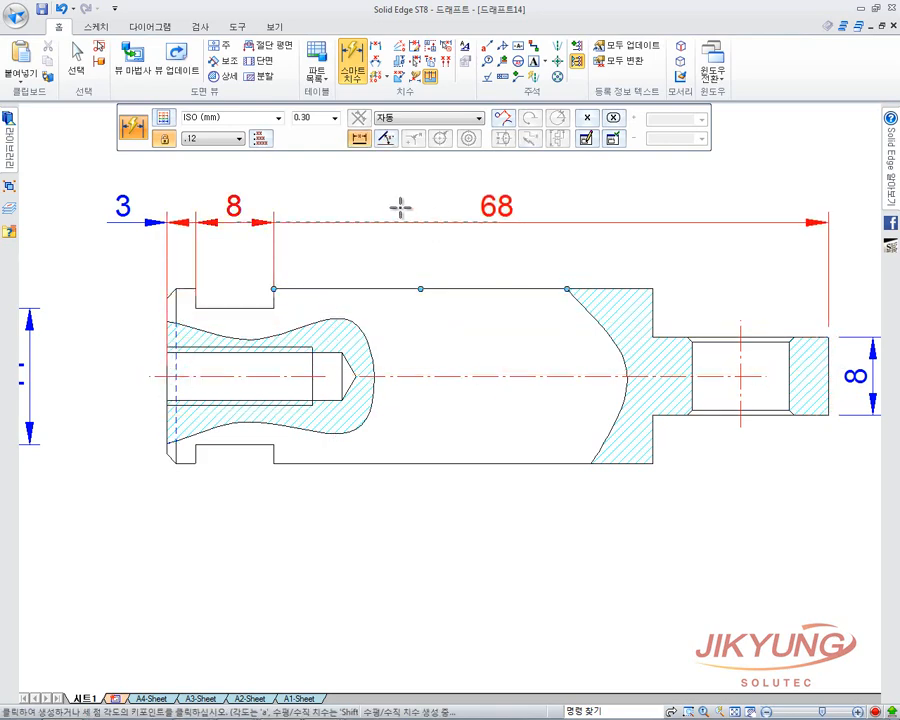
pyautogui.moveTo(392, 224); pyautogui.dragTo(378, 256, button='middle')
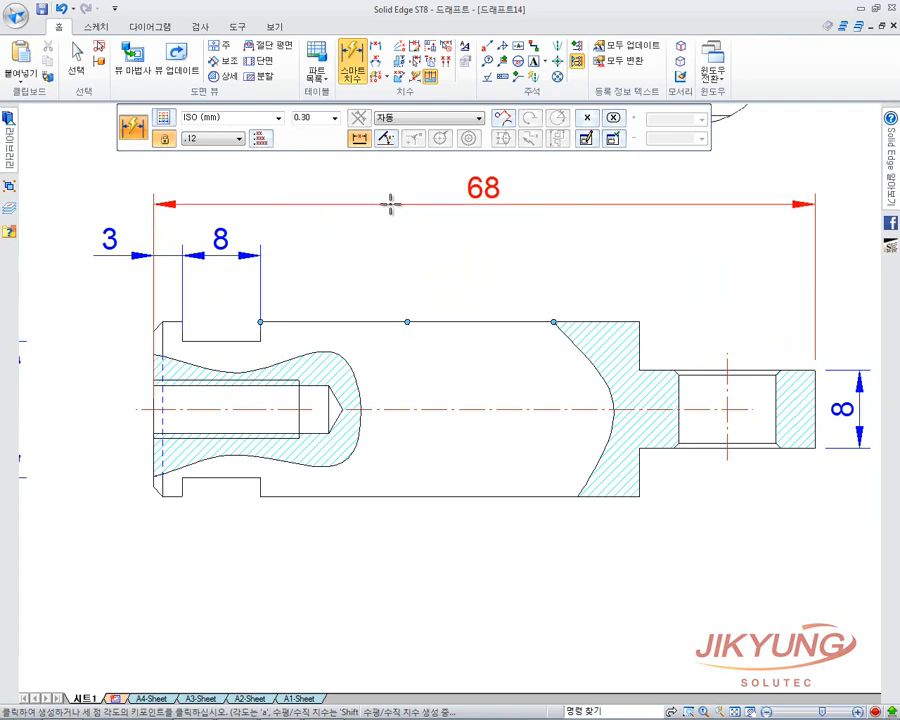
pyautogui.click(392, 205)
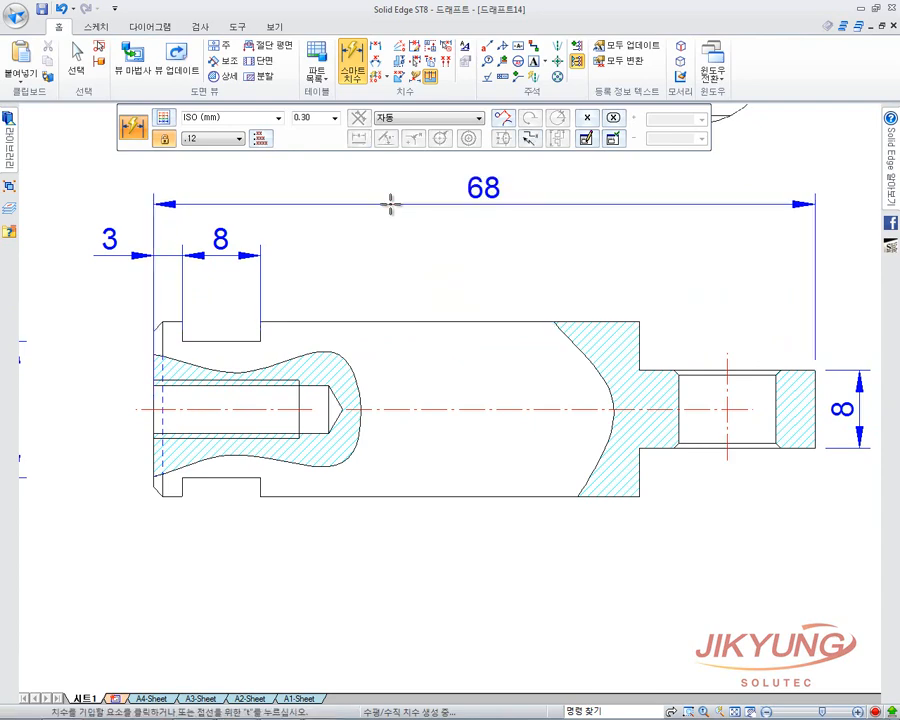
# Add the 50, 18 and 9 length dimensions below the front view.
pyautogui.click(153, 470)
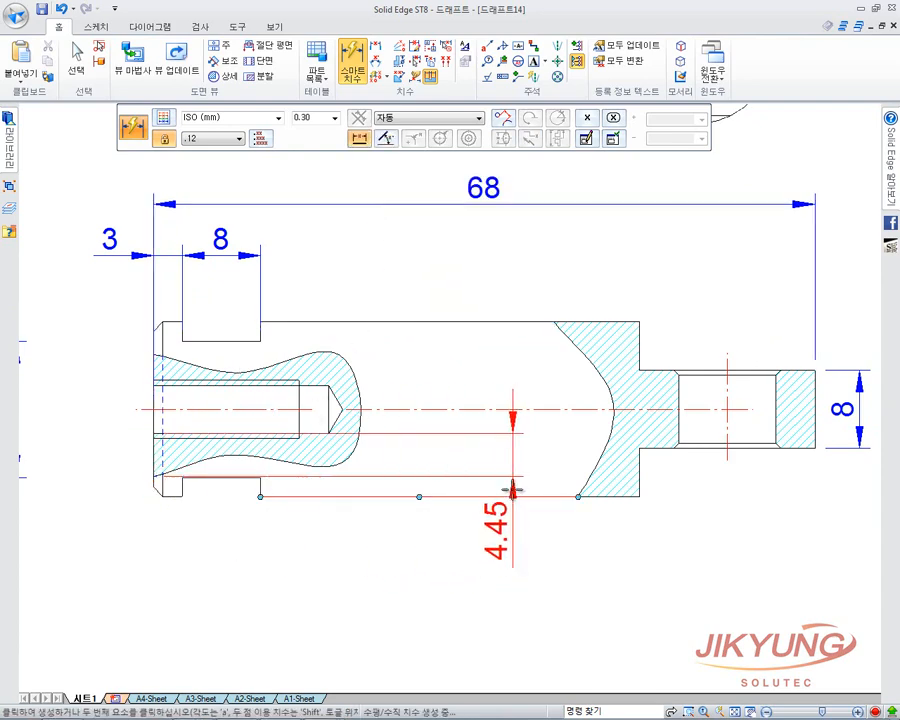
pyautogui.click(605, 497)
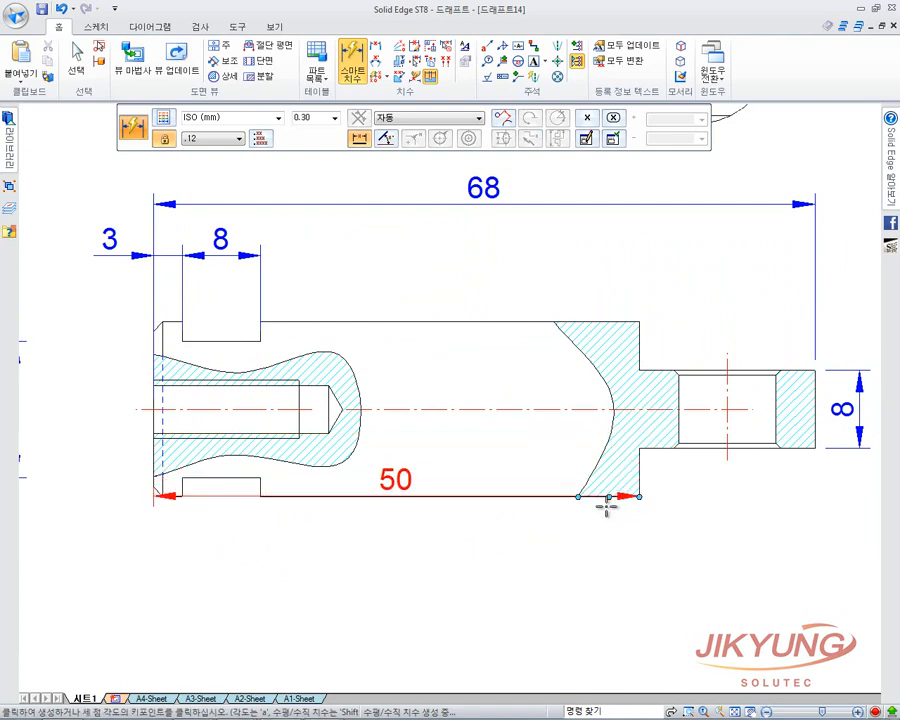
pyautogui.click(538, 566)
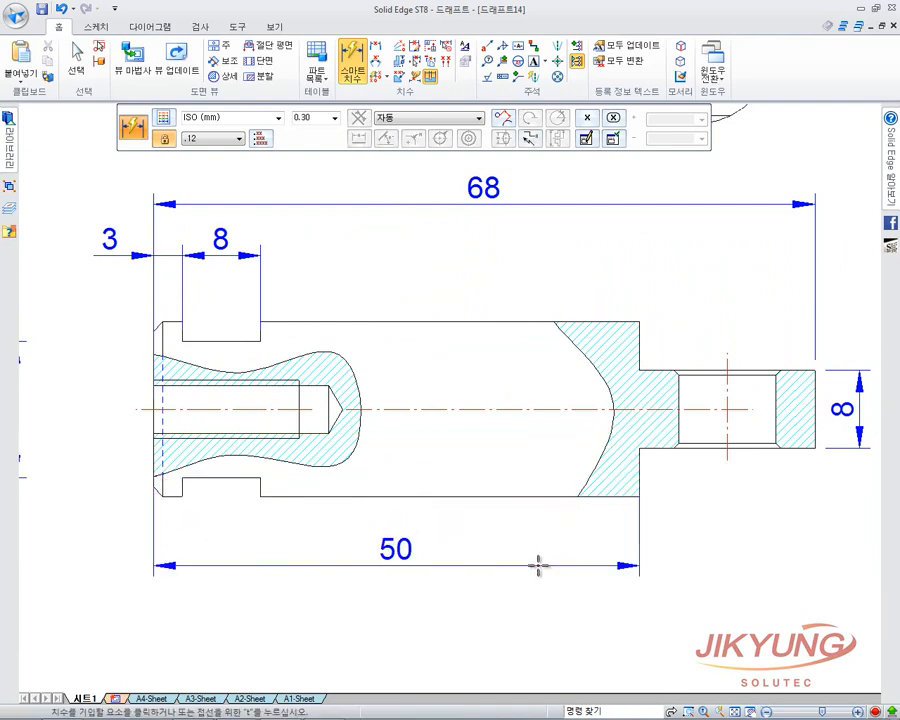
pyautogui.click(638, 482)
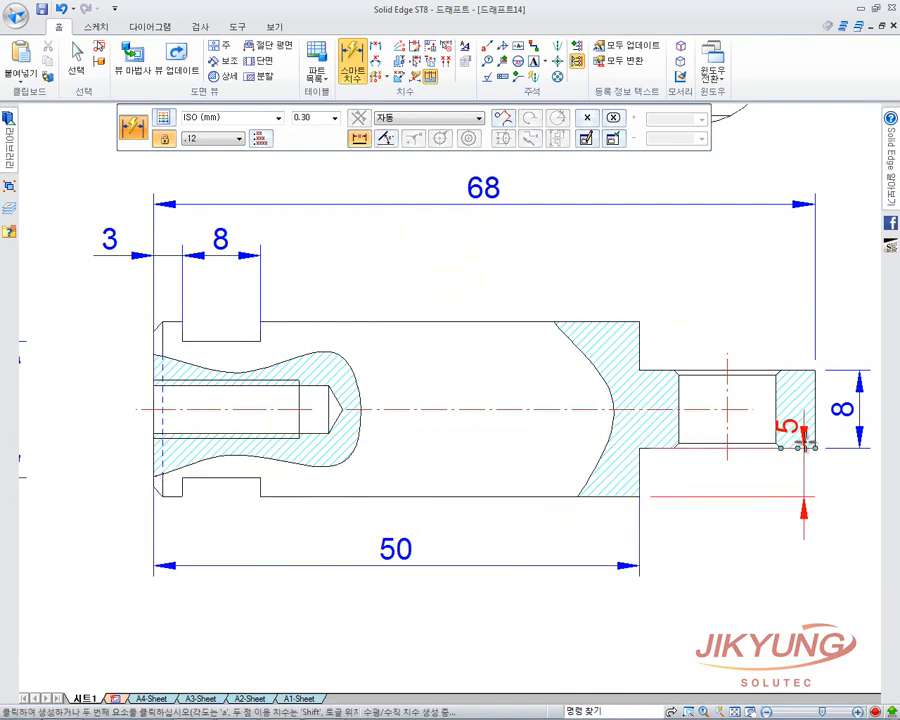
pyautogui.click(815, 448)
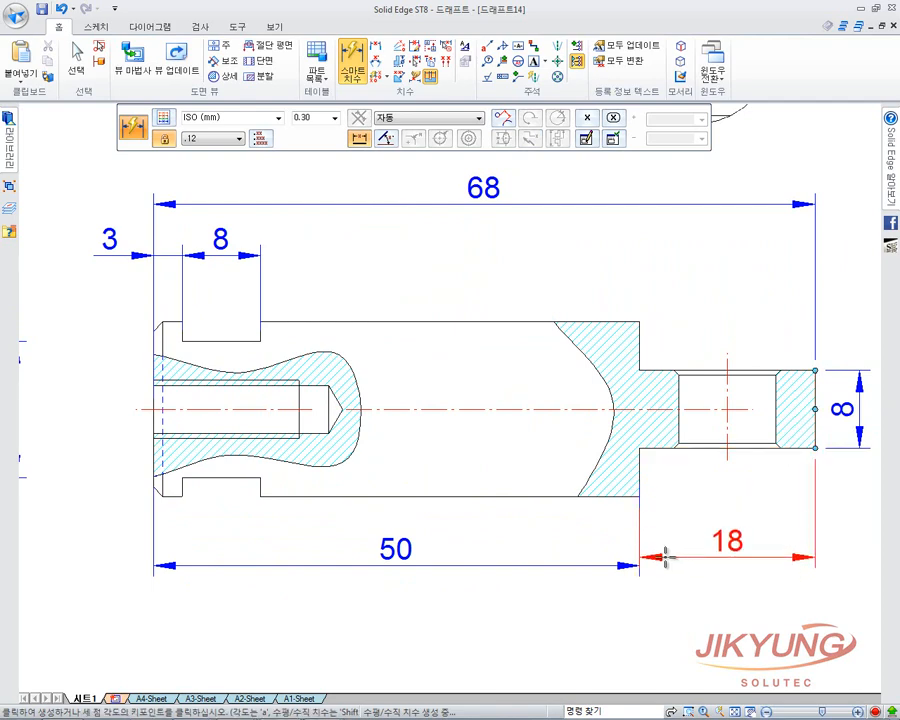
pyautogui.click(720, 563)
pyautogui.click(638, 465)
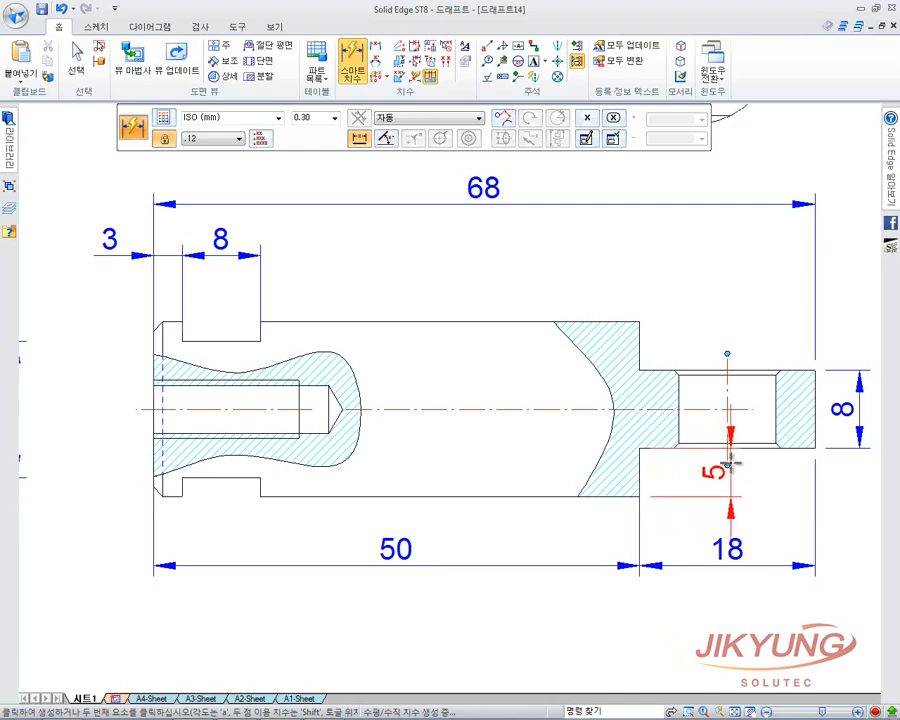
pyautogui.click(725, 468)
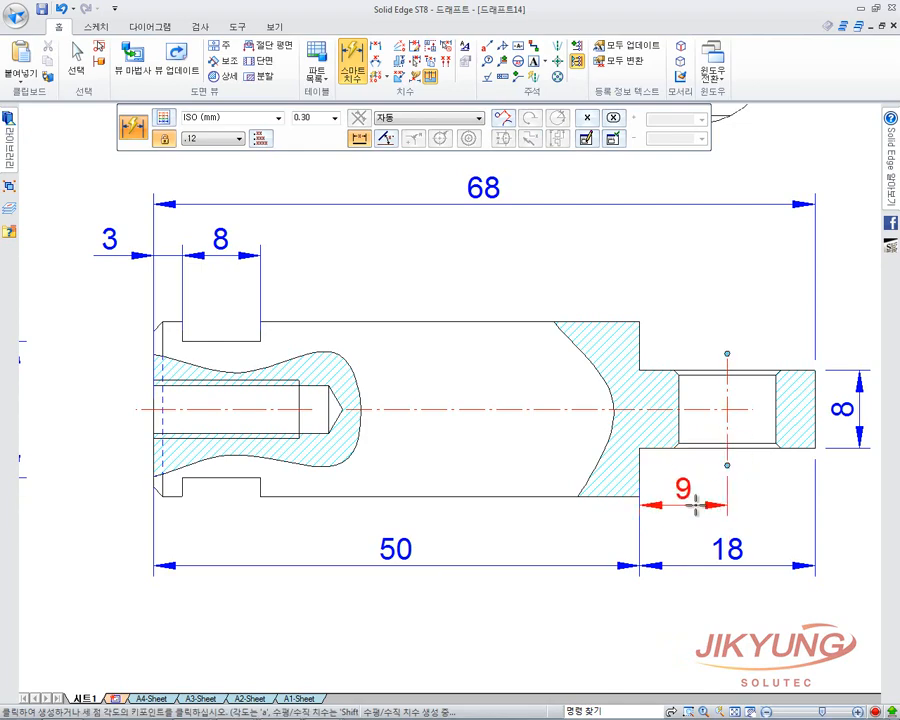
pyautogui.click(693, 507)
# Add the 18 height at the left end and finish dimensioning.
pyautogui.scroll(-2, 713, 500)
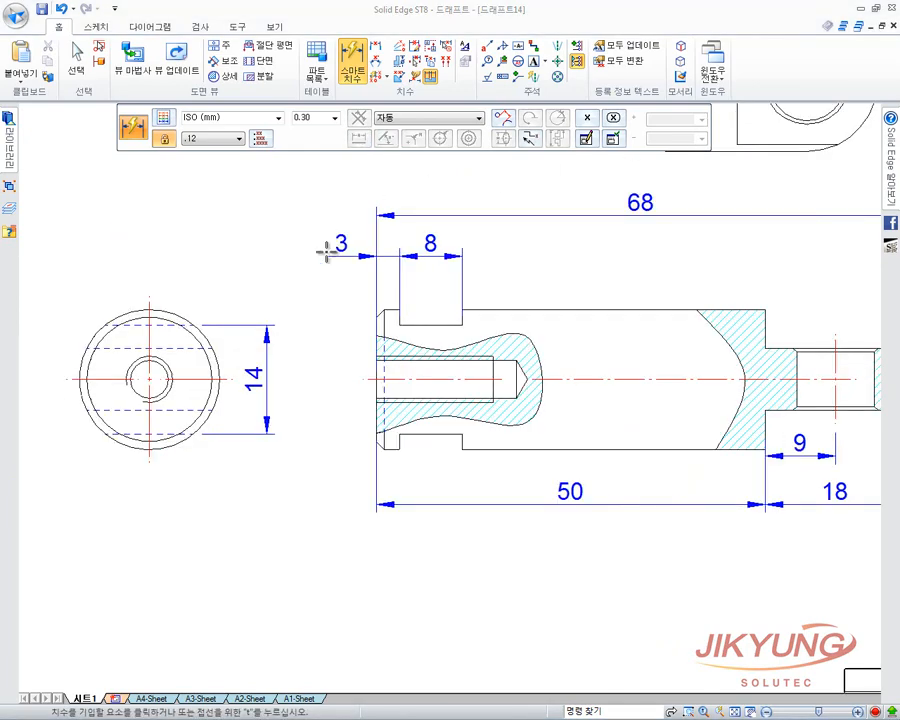
pyautogui.click(393, 310)
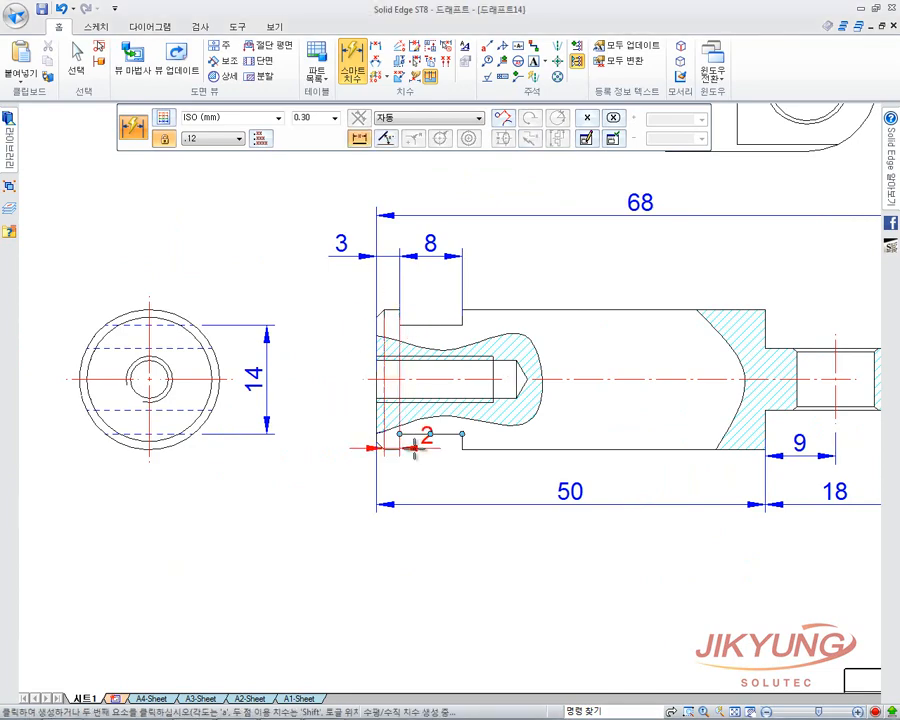
pyautogui.click(374, 448)
pyautogui.click(341, 389)
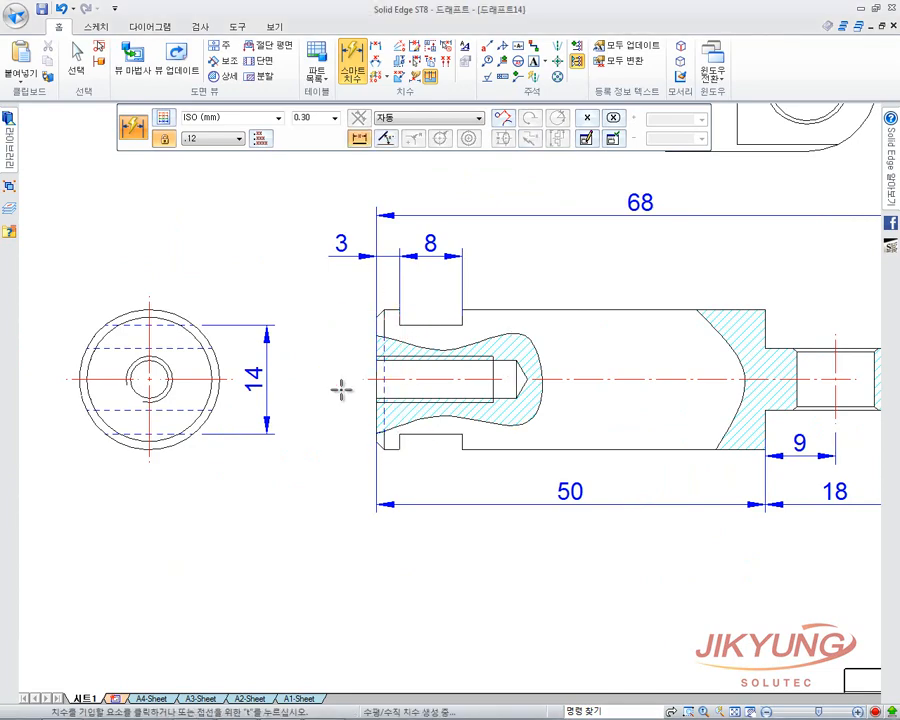
pyautogui.press('Escape')
pyautogui.scroll(-4, 430, 455)
pyautogui.scroll(1, 357, 436)
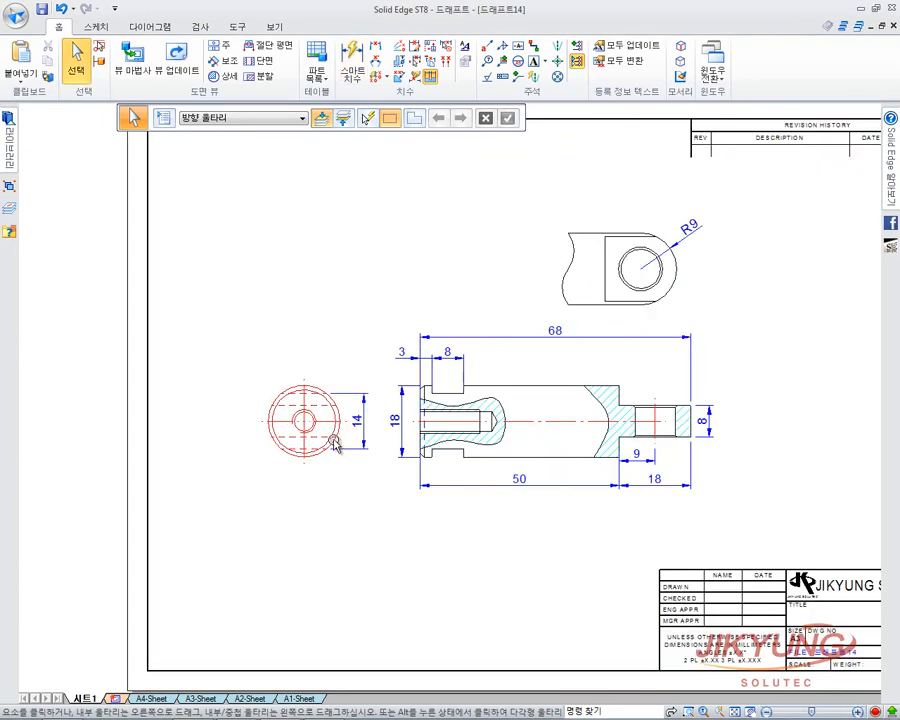
# Shift the circular end view left and give the 18 height dimension a Ø prefix.
pyautogui.moveTo(332, 443); pyautogui.dragTo(302, 448)
pyautogui.click(375, 505)
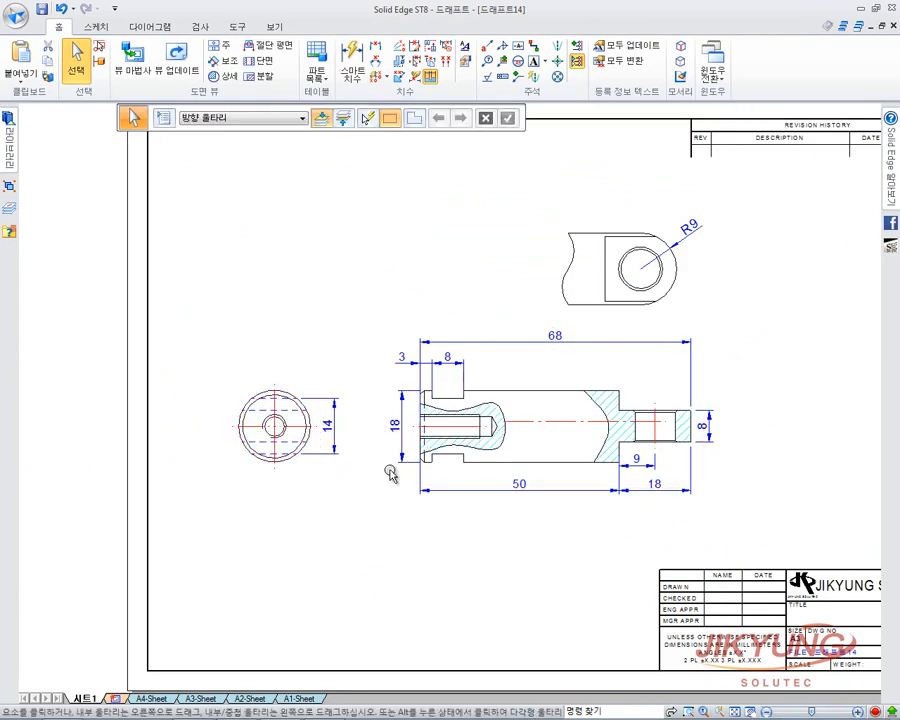
pyautogui.click(393, 426)
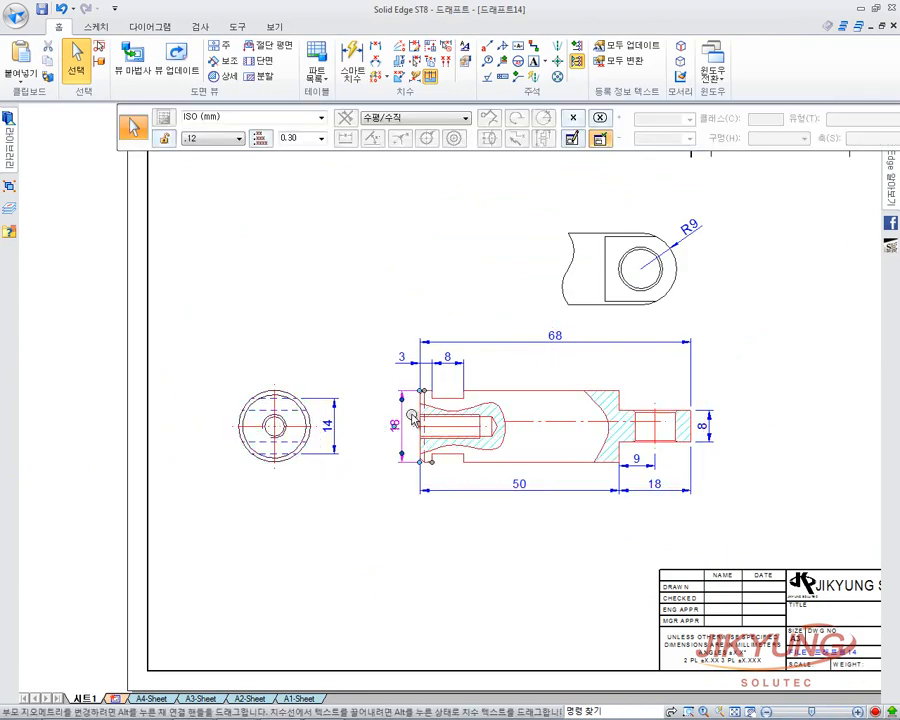
pyautogui.click(574, 140)
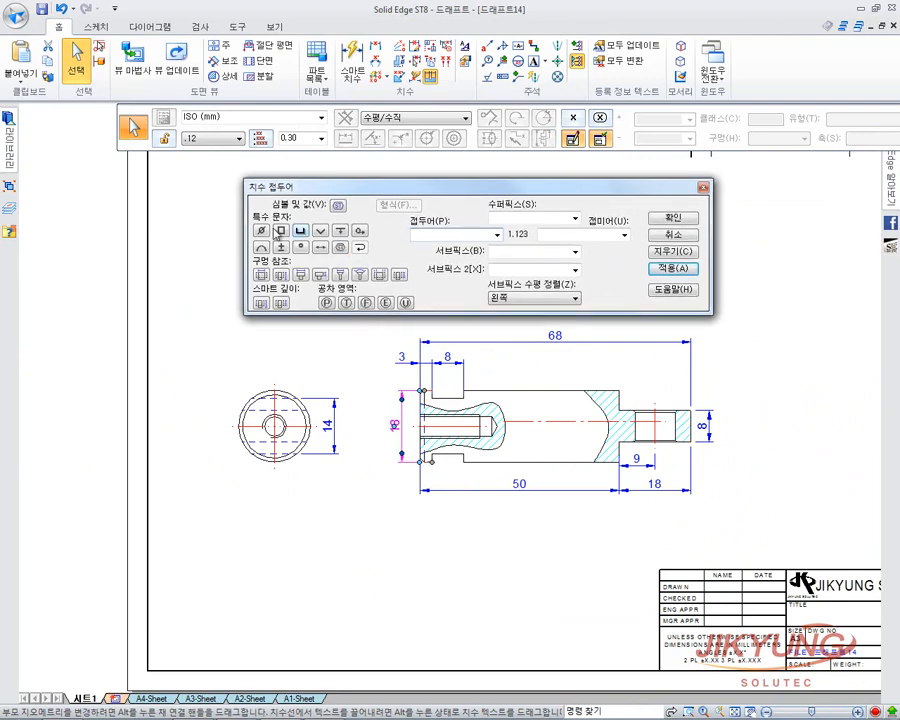
pyautogui.click(261, 231)
pyautogui.click(691, 219)
pyautogui.click(734, 330)
# Trial a Ø prefix on the right-end 8 dimension, then undo it back to plain 8.
pyautogui.click(703, 424)
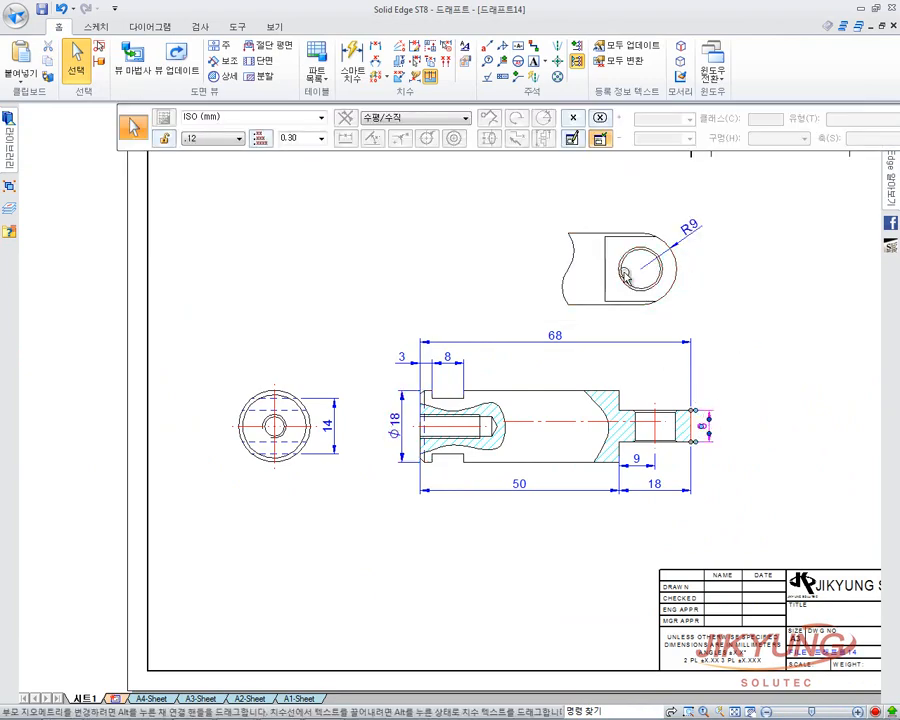
pyautogui.click(575, 139)
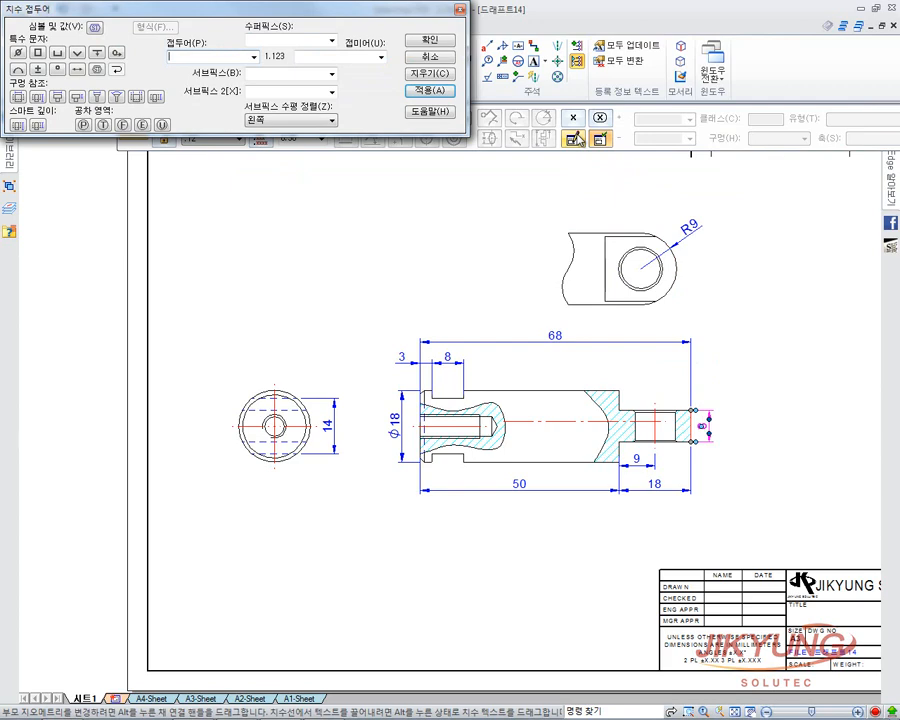
pyautogui.click(17, 52)
pyautogui.click(427, 40)
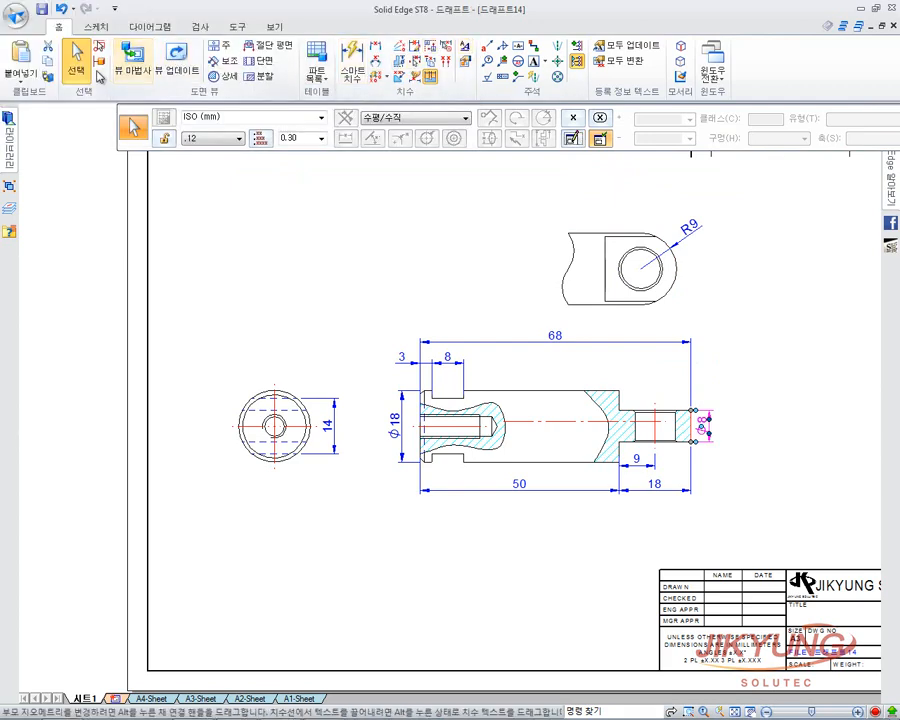
pyautogui.click(285, 164)
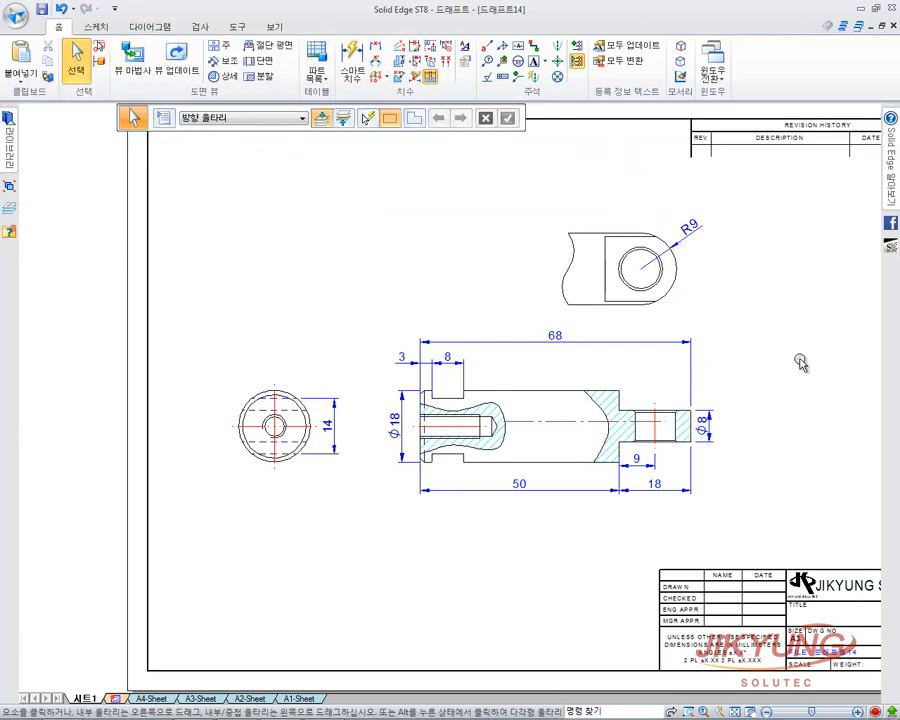
pyautogui.click(702, 426)
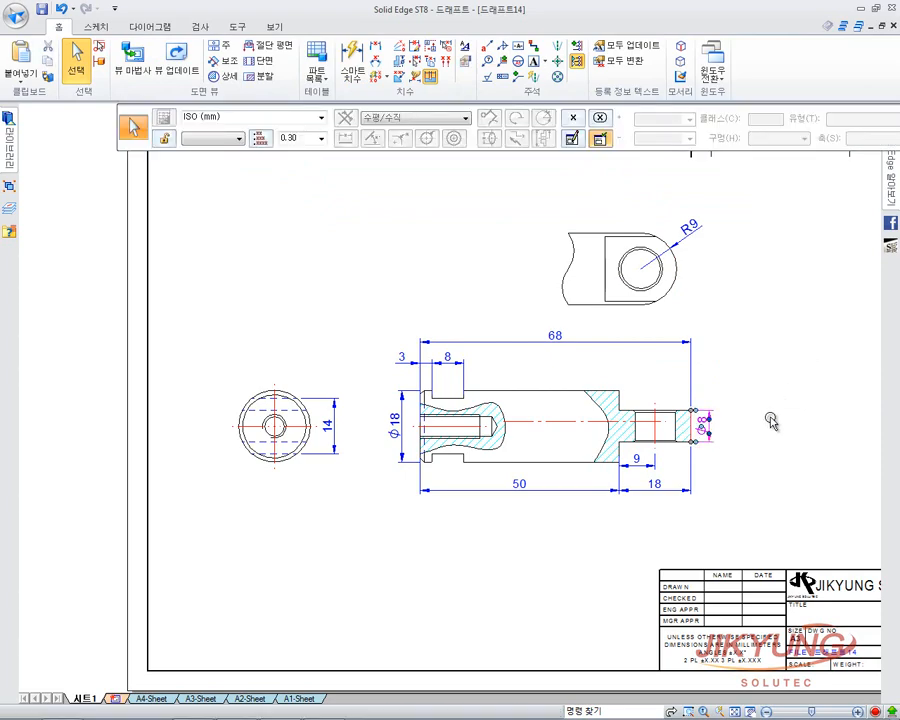
pyautogui.click(770, 420)
pyautogui.hotkey('ctrl', 'z')
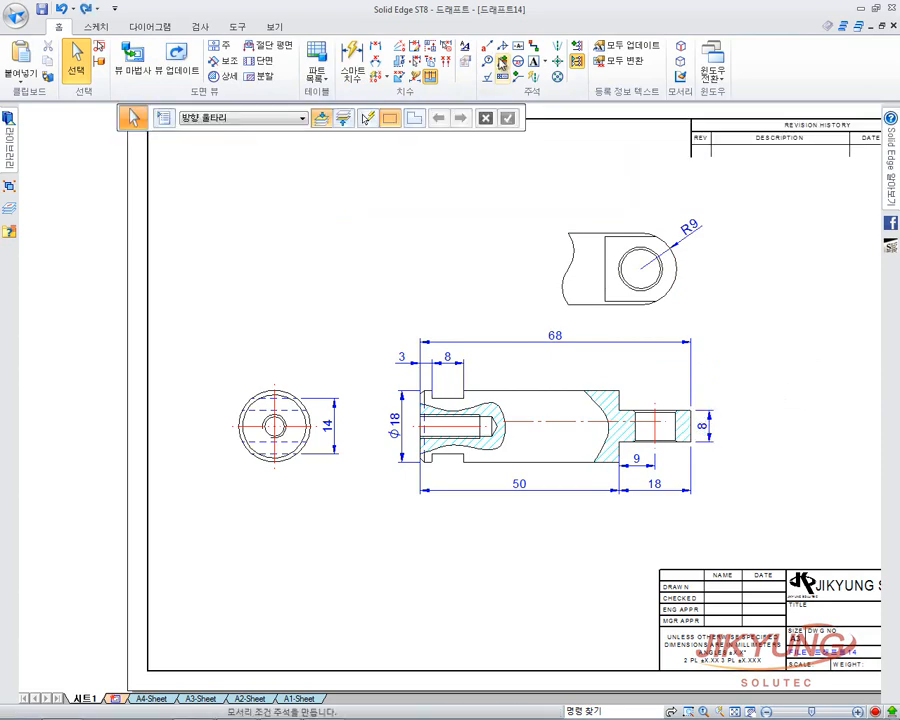
# Dimension the right-end bore with a 10 dimension placed above the part.
pyautogui.click(354, 68)
pyautogui.scroll(2, 720, 446)
pyautogui.scroll(3, 464, 366)
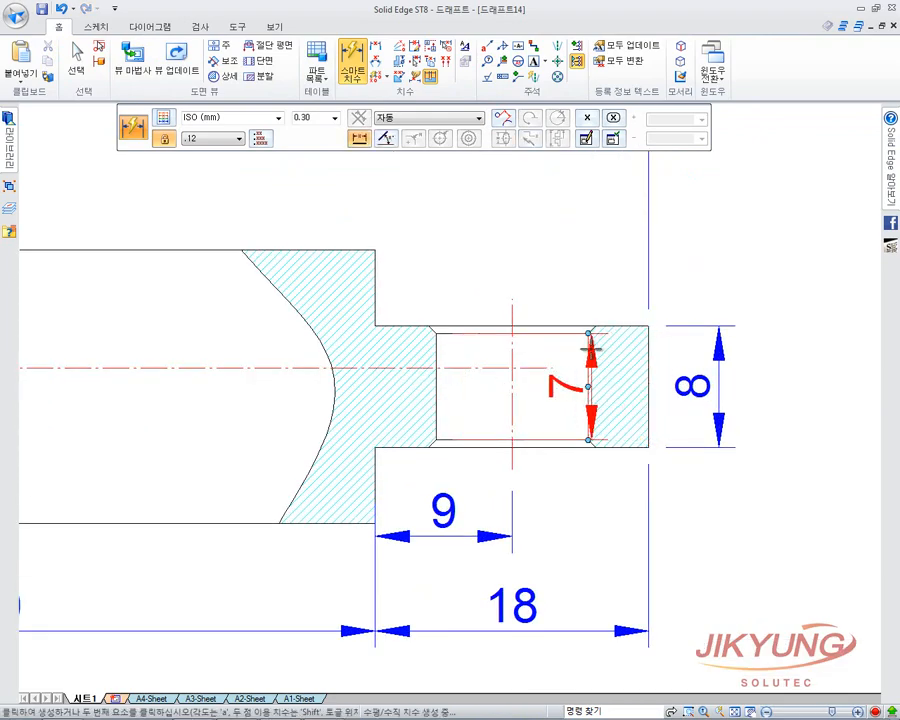
pyautogui.click(578, 334)
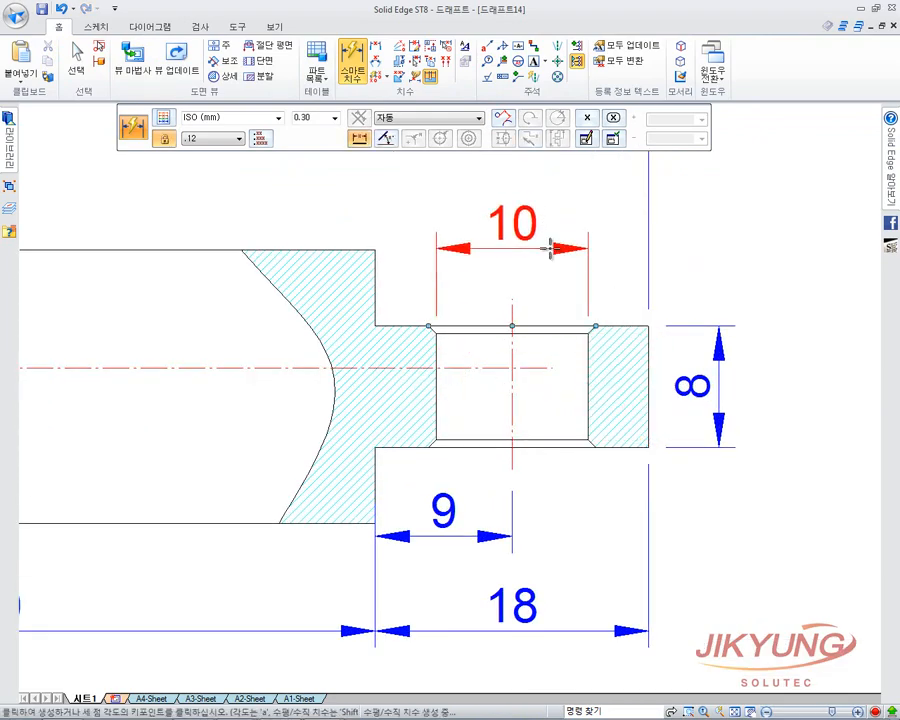
pyautogui.click(545, 251)
pyautogui.press('Escape')
# Add a Ø prefix so the bore dimension reads Ø10, then show the whole part.
pyautogui.doubleClick(525, 224)
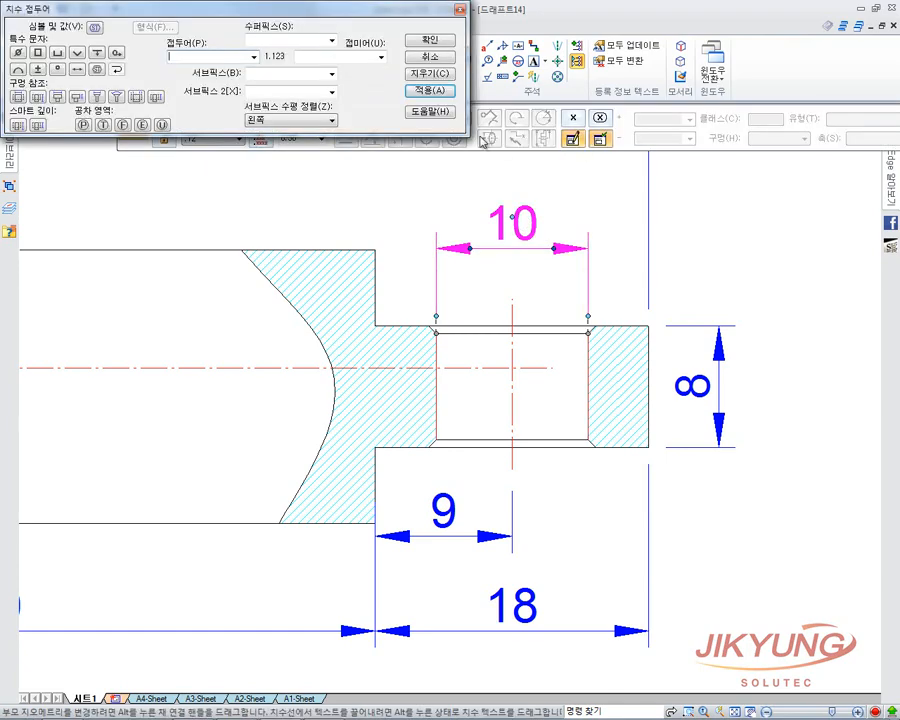
pyautogui.click(17, 52)
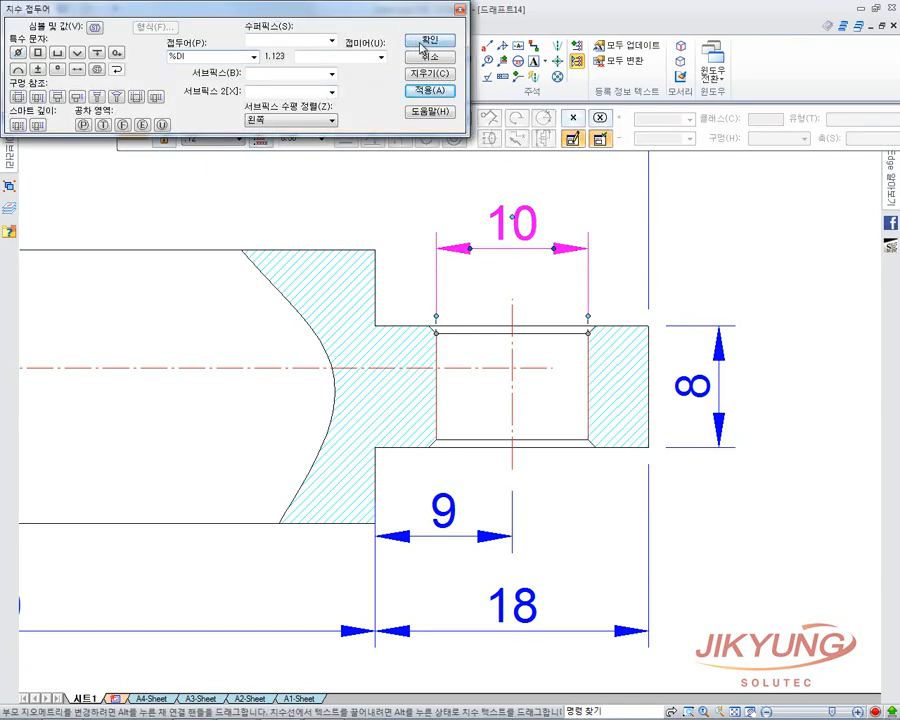
pyautogui.click(429, 40)
pyautogui.scroll(-3, 796, 307)
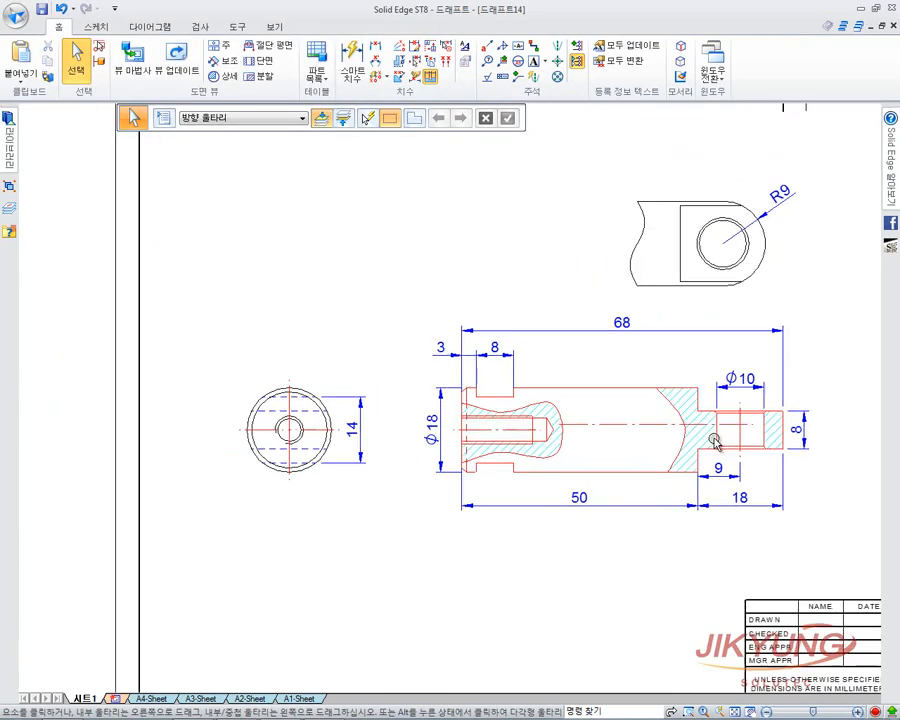
pyautogui.moveTo(714, 438); pyautogui.dragTo(677, 472, button='middle')
pyautogui.scroll(1, 677, 472)
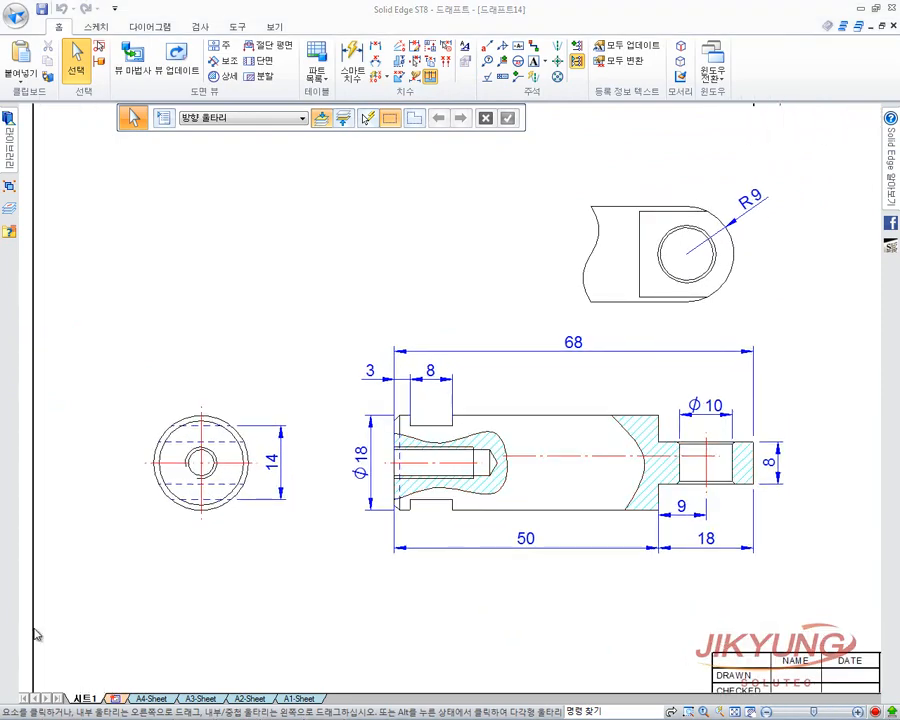
# Drag the 68 length dimension back in place and switch to the 정렬세트유지.dft drawing.
pyautogui.click(474, 350)
pyautogui.moveTo(484, 352); pyautogui.dragTo(454, 349)
pyautogui.click(443, 329)
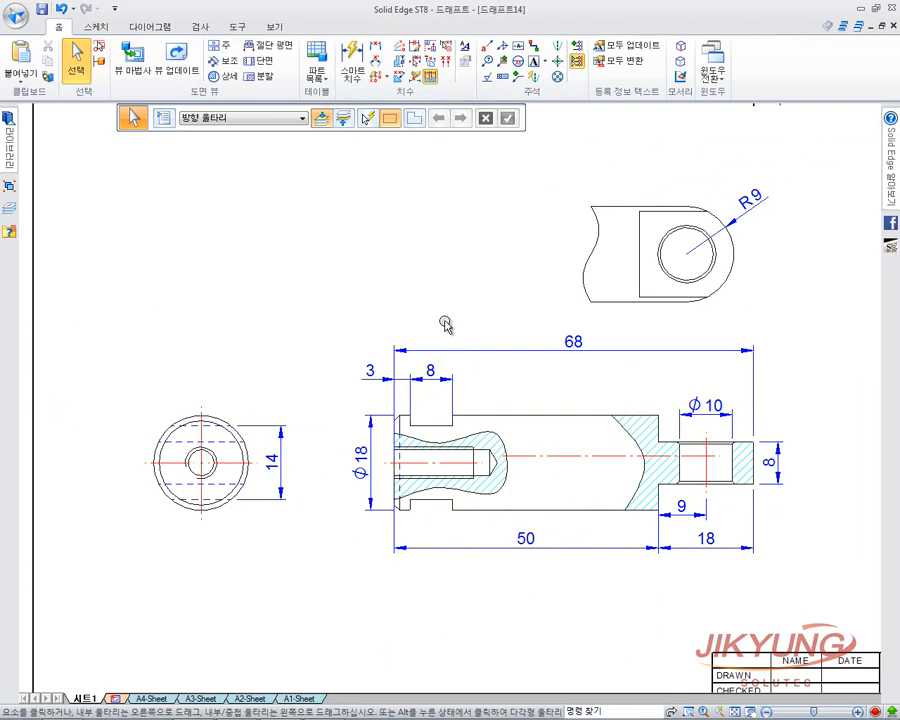
pyautogui.click(712, 65)
pyautogui.click(813, 165)
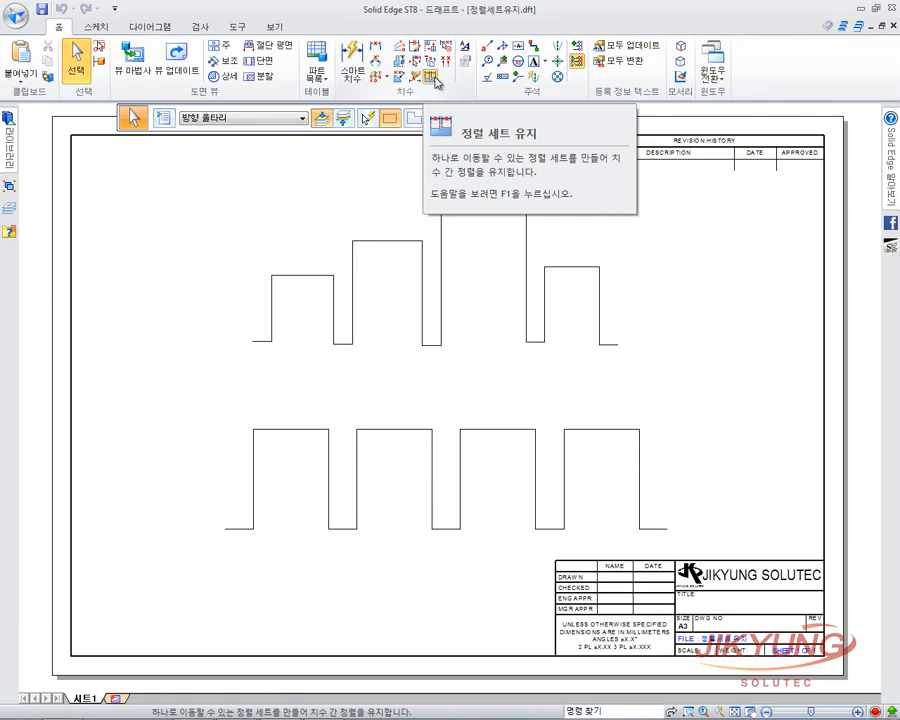
# Dimension the first two upper blocks 33 and 37 and shift both dimensions together.
pyautogui.click(360, 65)
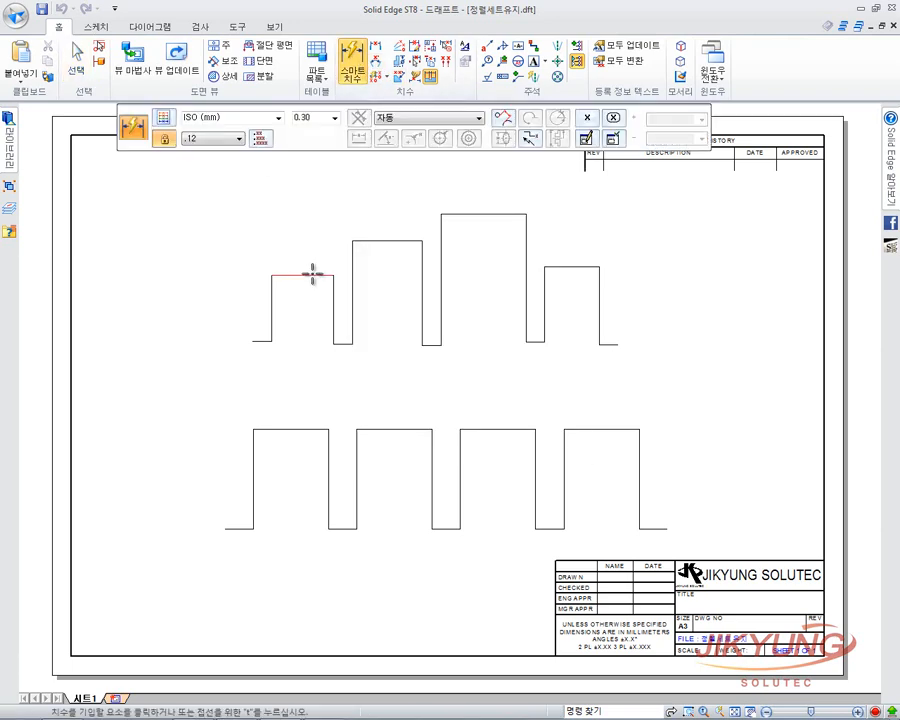
pyautogui.click(310, 274)
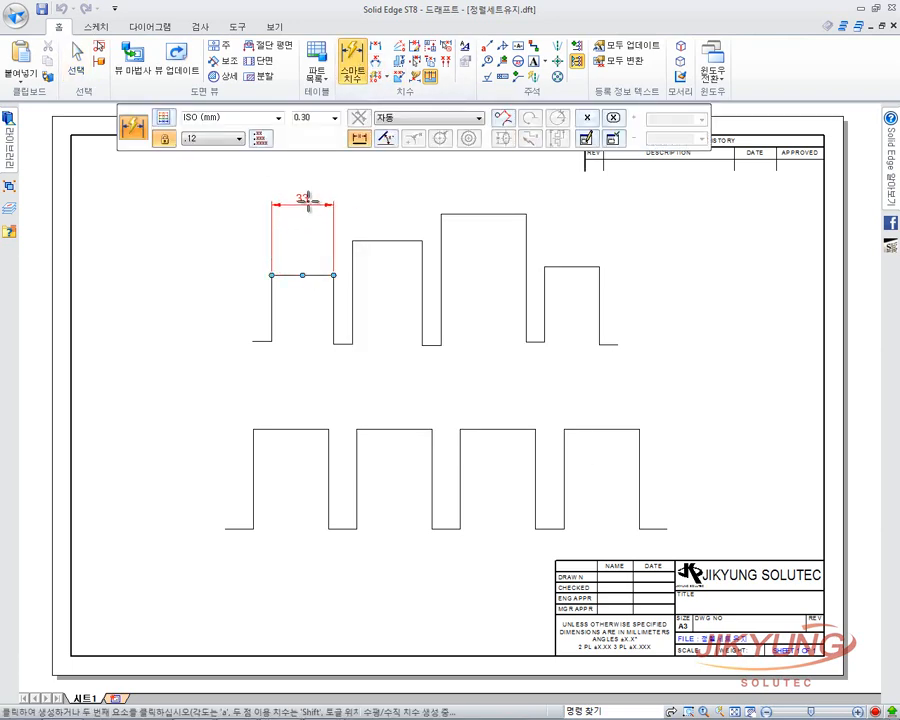
pyautogui.click(305, 189)
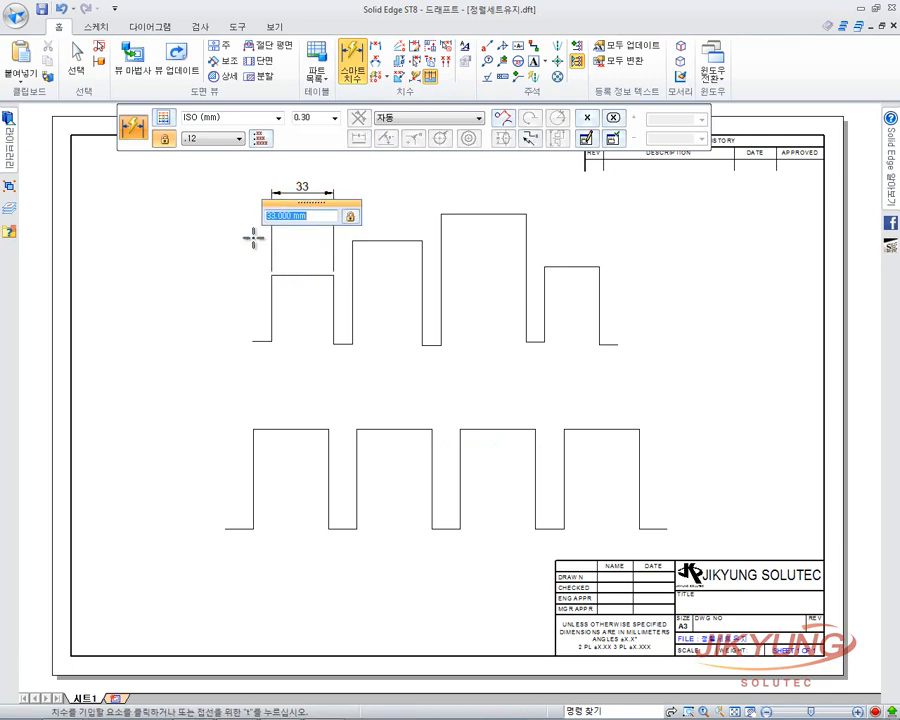
pyautogui.click(371, 269)
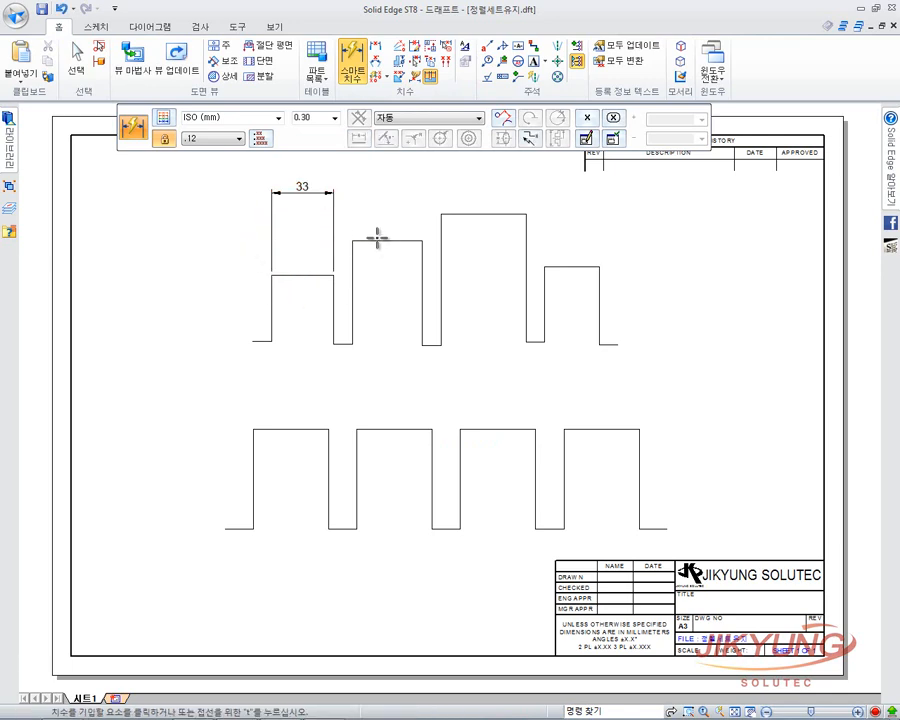
pyautogui.click(377, 240)
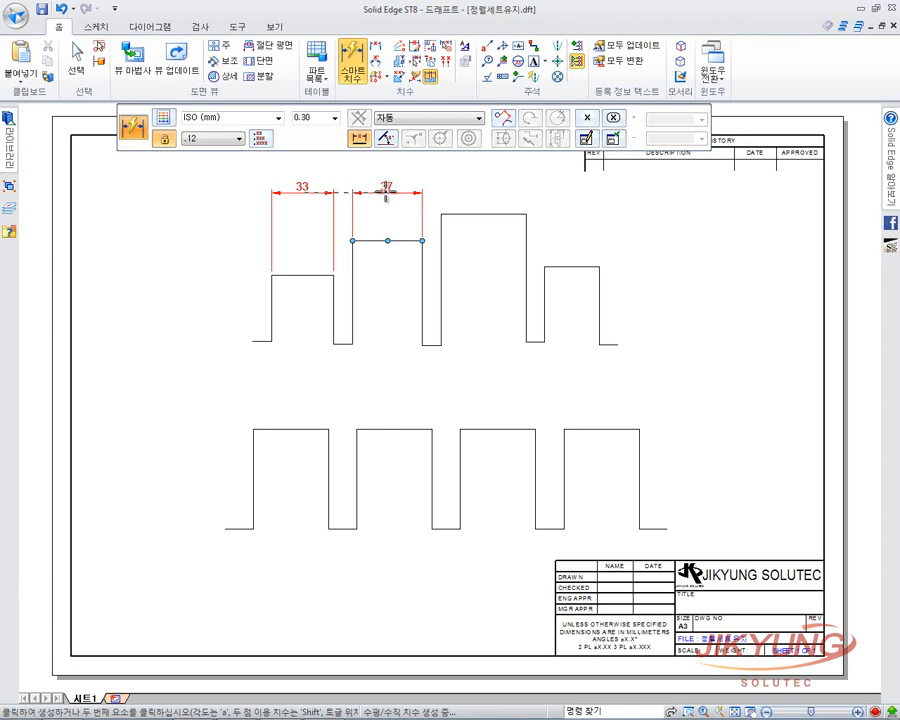
pyautogui.click(386, 193)
pyautogui.click(76, 58)
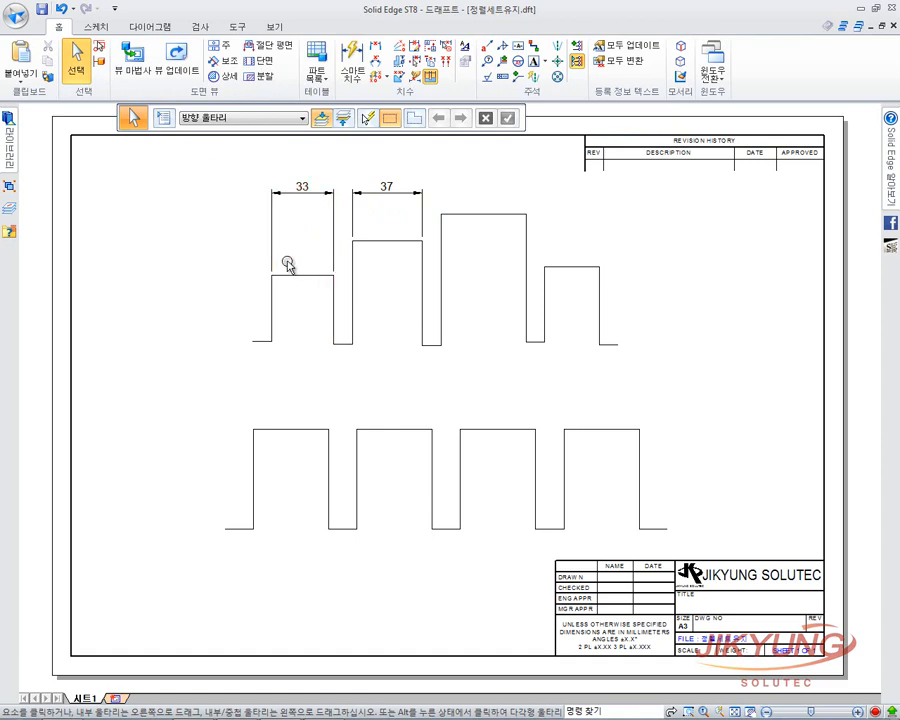
pyautogui.moveTo(312, 192); pyautogui.dragTo(331, 197)
pyautogui.click(637, 219)
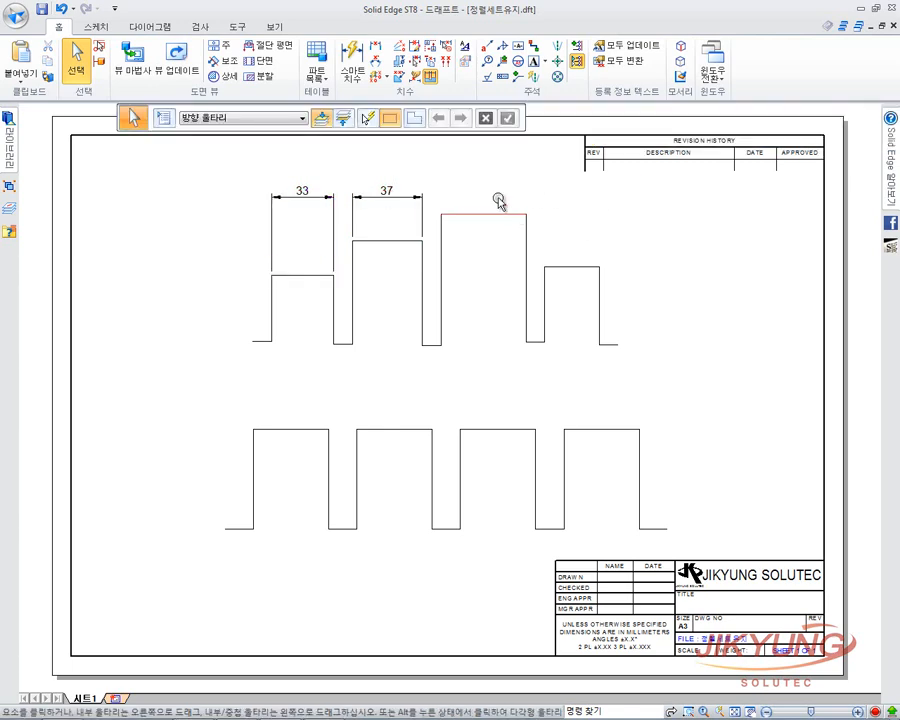
# Add the 45 width dimension on the third upper block, in line with 37.
pyautogui.click(358, 70)
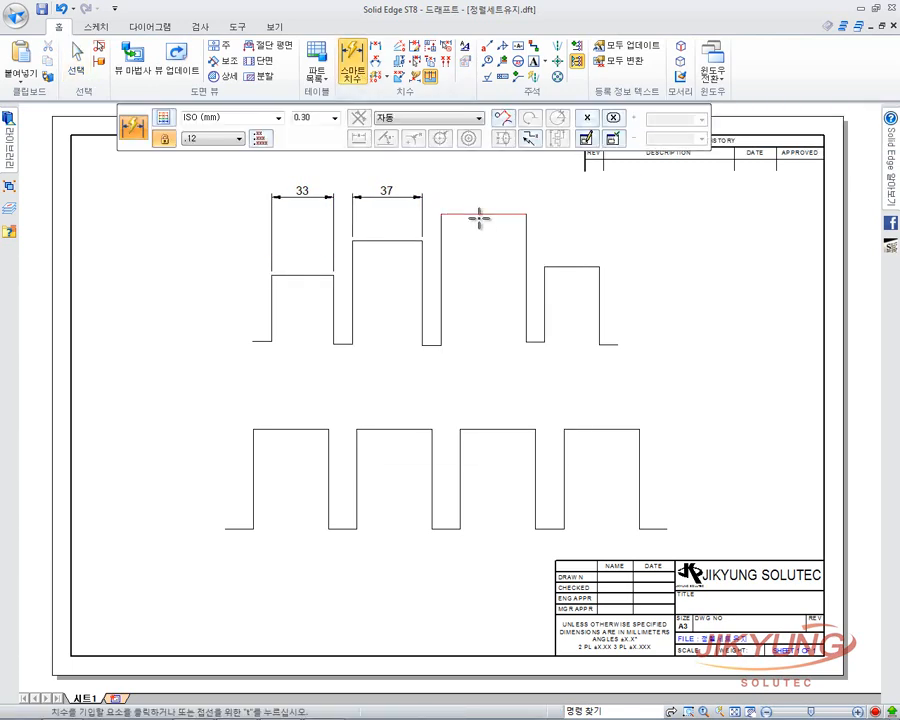
pyautogui.click(475, 216)
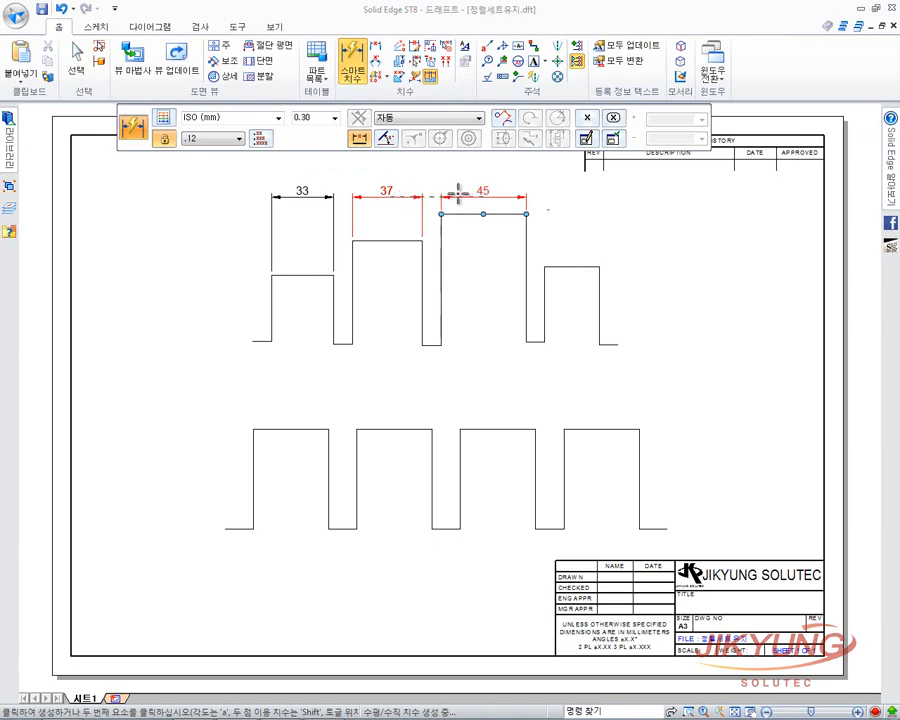
pyautogui.click(481, 191)
pyautogui.click(75, 58)
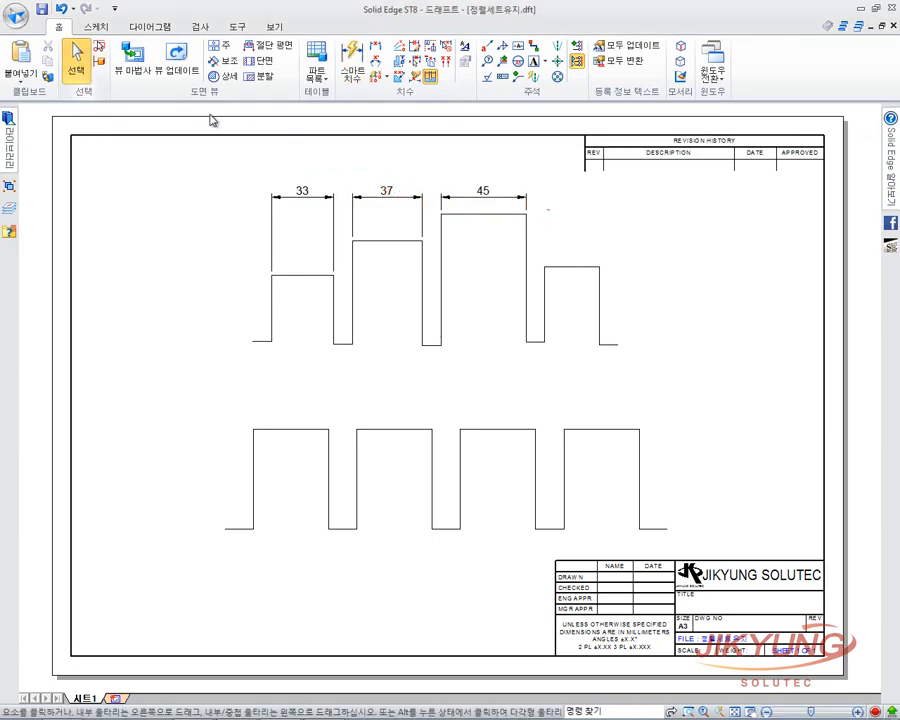
pyautogui.click(403, 196)
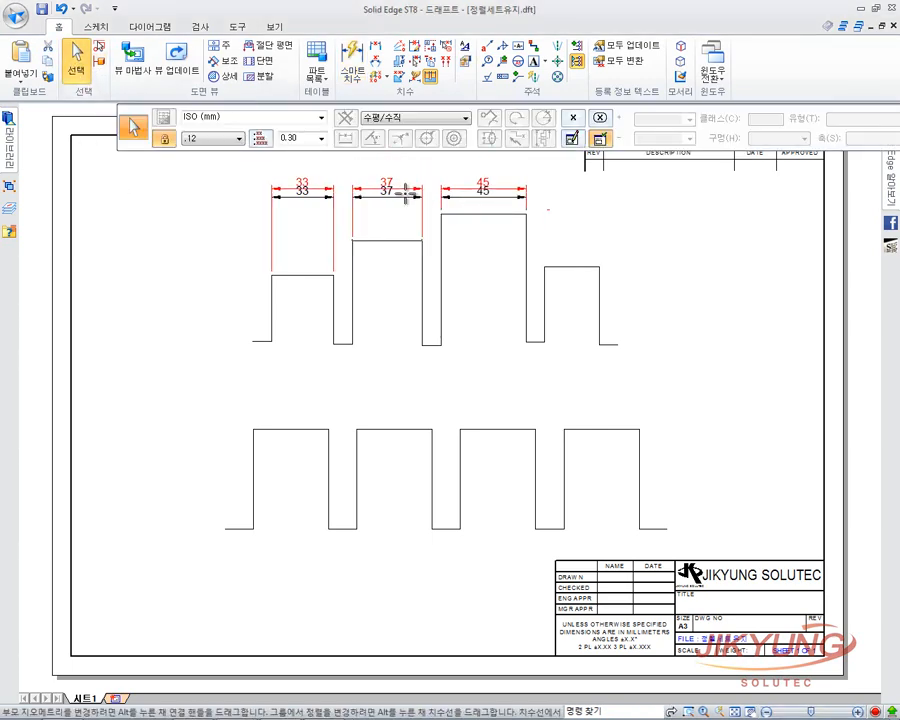
pyautogui.moveTo(404, 194)
pyautogui.mouseDown()
pyautogui.moveTo(412, 175)
pyautogui.moveTo(413, 207)
pyautogui.moveTo(415, 194)
pyautogui.moveTo(411, 200)
pyautogui.mouseUp()
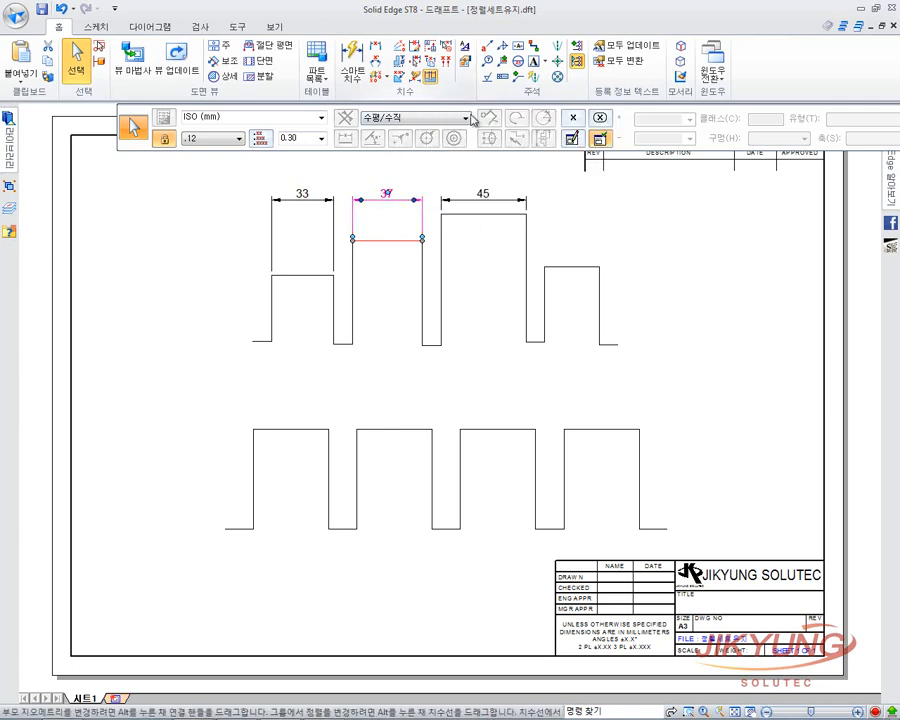
pyautogui.moveTo(473, 129); pyautogui.dragTo(376, 129)
pyautogui.click(217, 251)
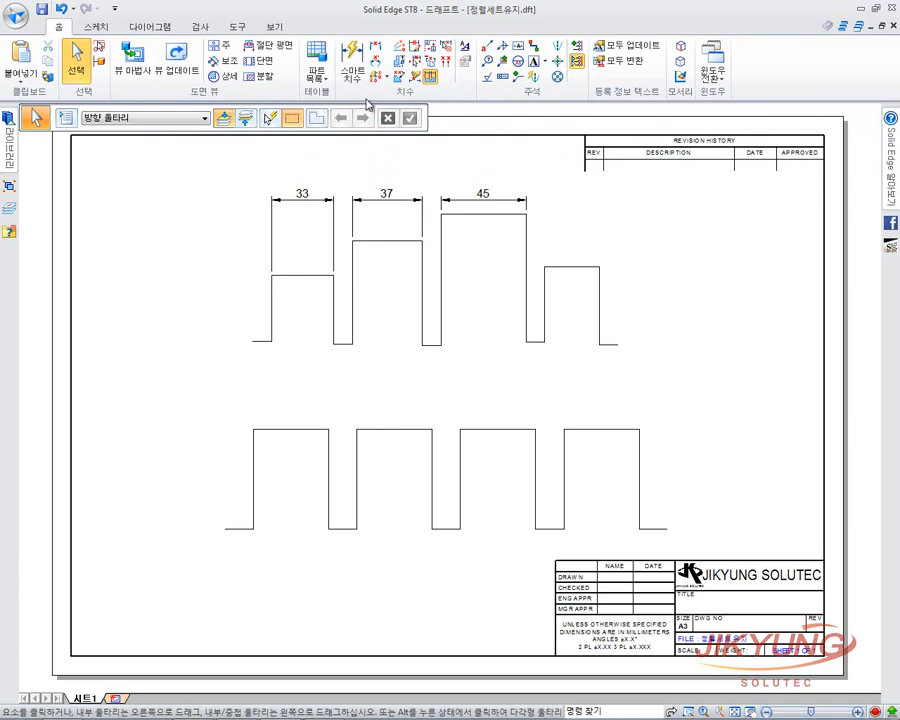
pyautogui.click(366, 67)
pyautogui.press('Escape')
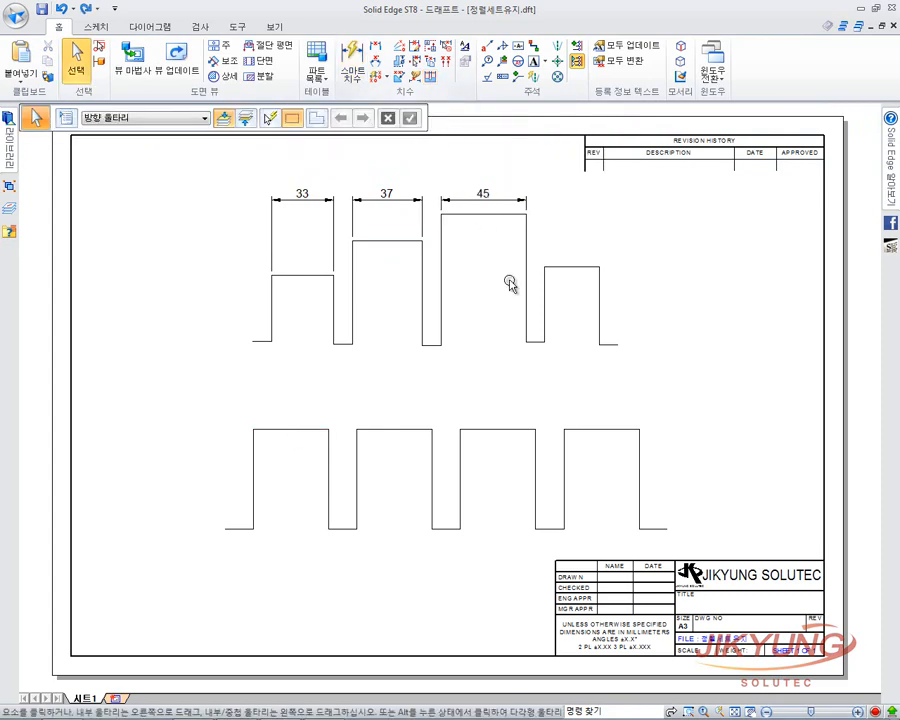
# Place two aligned 40 width dimensions above the first and second lower blocks.
pyautogui.click(352, 66)
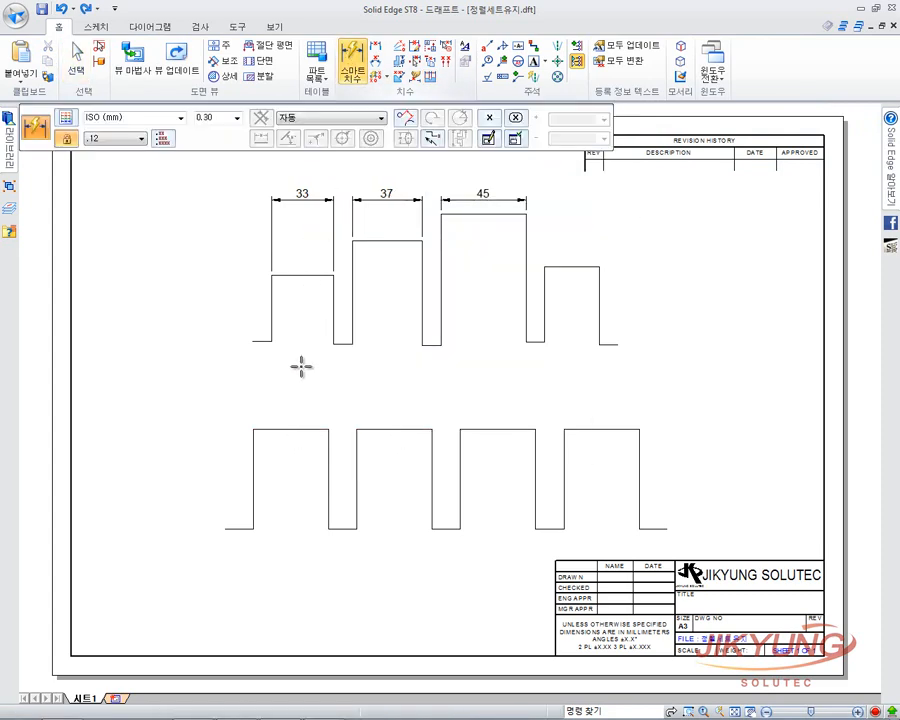
pyautogui.click(310, 429)
pyautogui.click(328, 381)
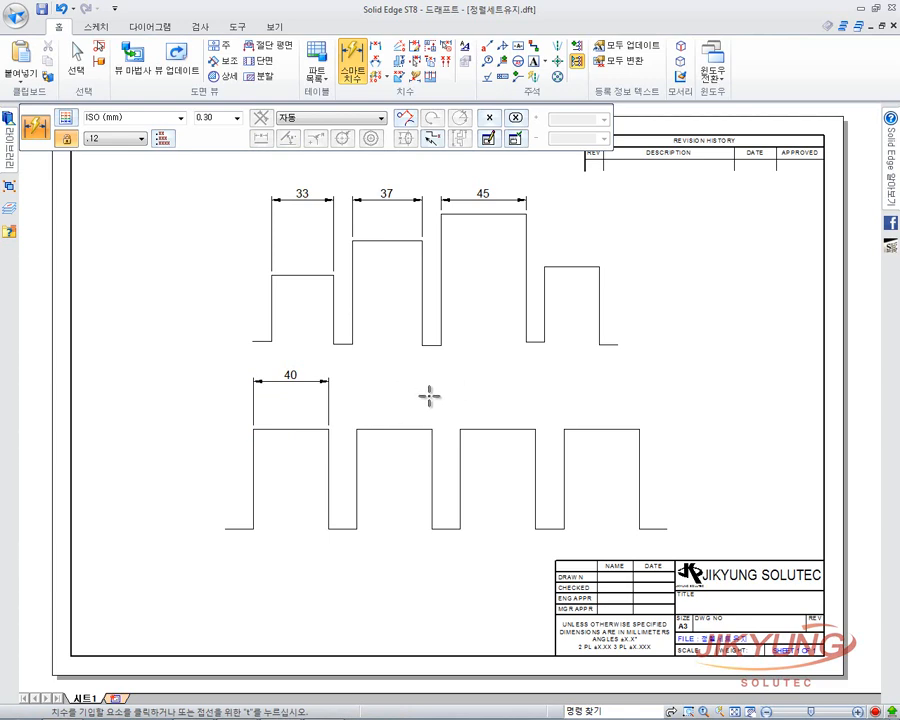
pyautogui.click(386, 429)
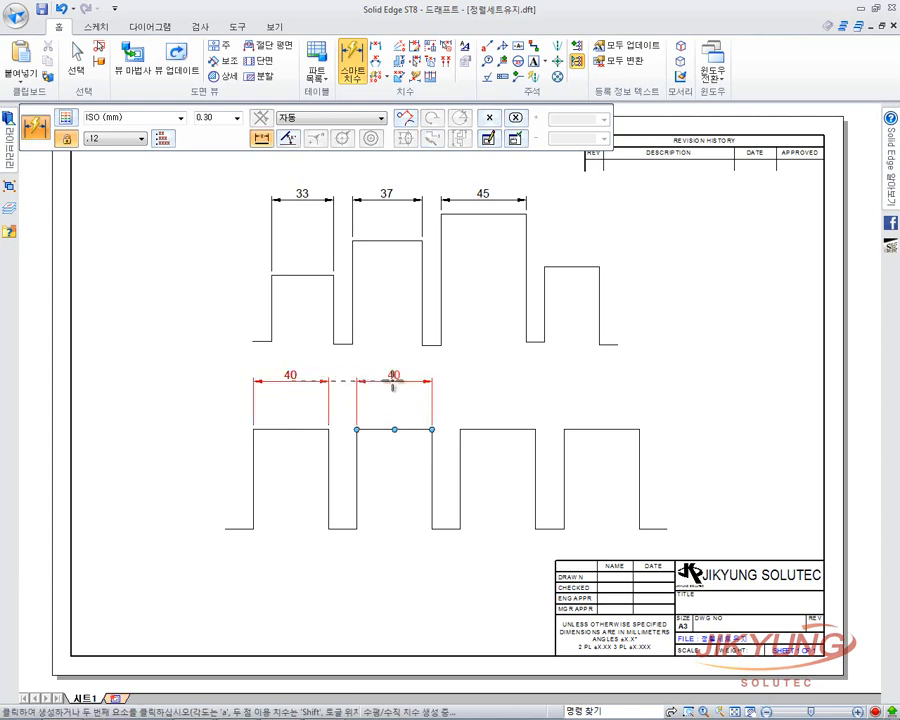
pyautogui.click(393, 384)
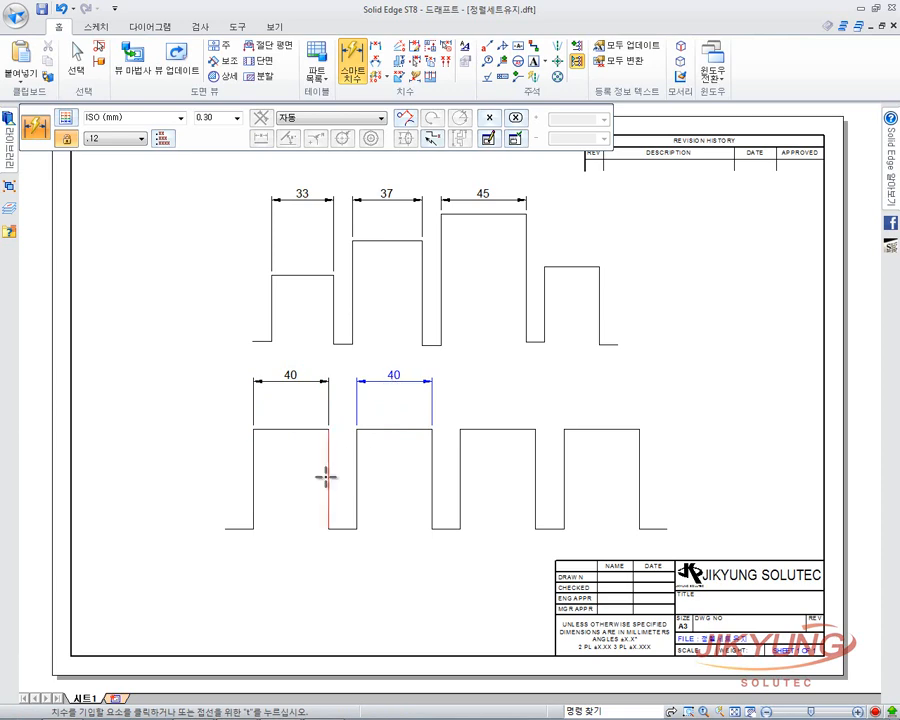
pyautogui.click(76, 62)
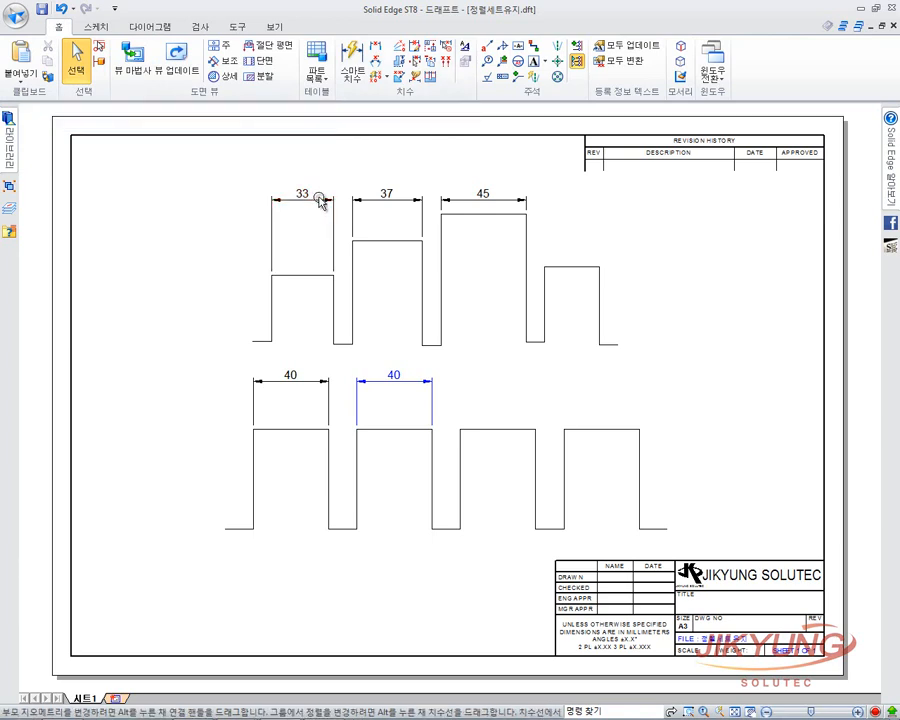
# Shift the 33/37/45 row together, then move the second lower 40 dimension up independently.
pyautogui.moveTo(322, 198)
pyautogui.mouseDown()
pyautogui.moveTo(330, 172)
pyautogui.moveTo(338, 196)
pyautogui.mouseUp()
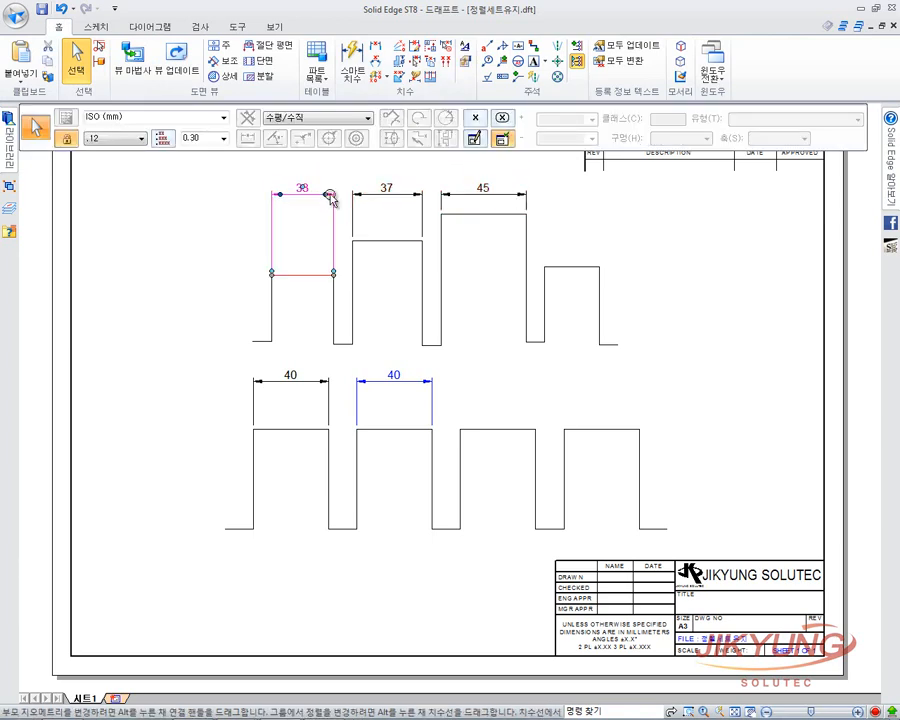
pyautogui.click(242, 207)
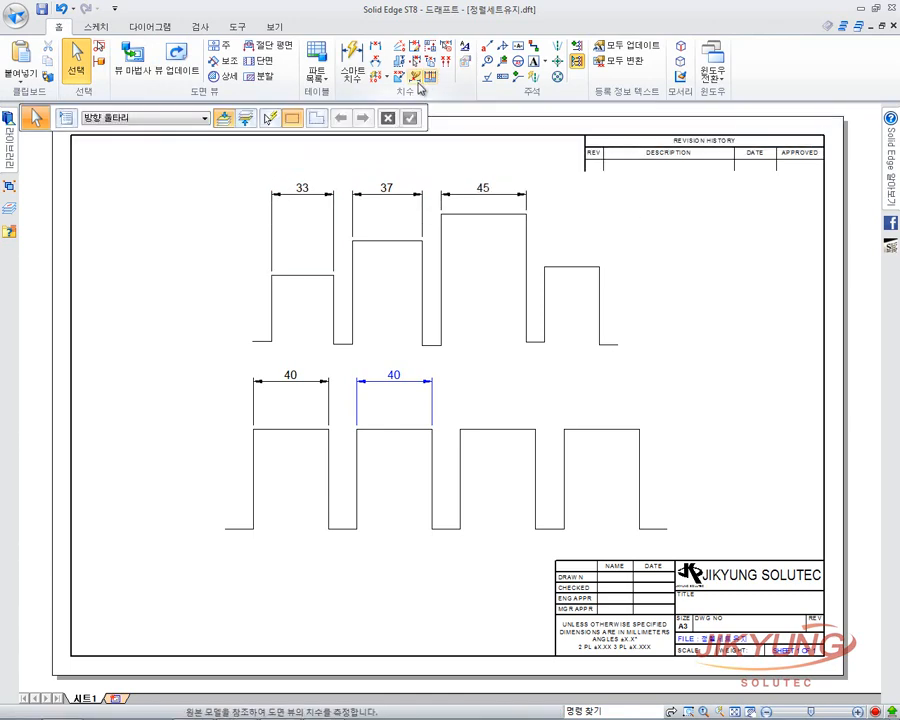
pyautogui.moveTo(307, 371)
pyautogui.mouseDown()
pyautogui.moveTo(315, 355)
pyautogui.moveTo(307, 400)
pyautogui.moveTo(318, 355)
pyautogui.moveTo(301, 397)
pyautogui.moveTo(311, 398)
pyautogui.moveTo(298, 374)
pyautogui.moveTo(302, 404)
pyautogui.moveTo(310, 362)
pyautogui.moveTo(310, 394)
pyautogui.moveTo(310, 366)
pyautogui.moveTo(310, 384)
pyautogui.mouseUp()
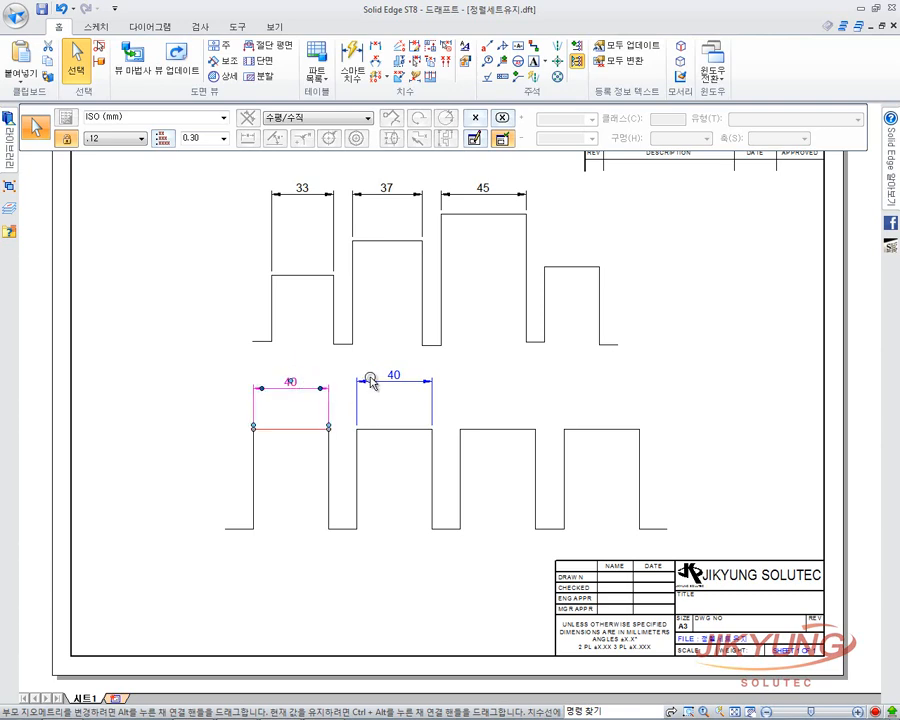
pyautogui.moveTo(366, 372)
pyautogui.mouseDown()
pyautogui.moveTo(364, 396)
pyautogui.moveTo(368, 373)
pyautogui.mouseUp()
pyautogui.click(428, 78)
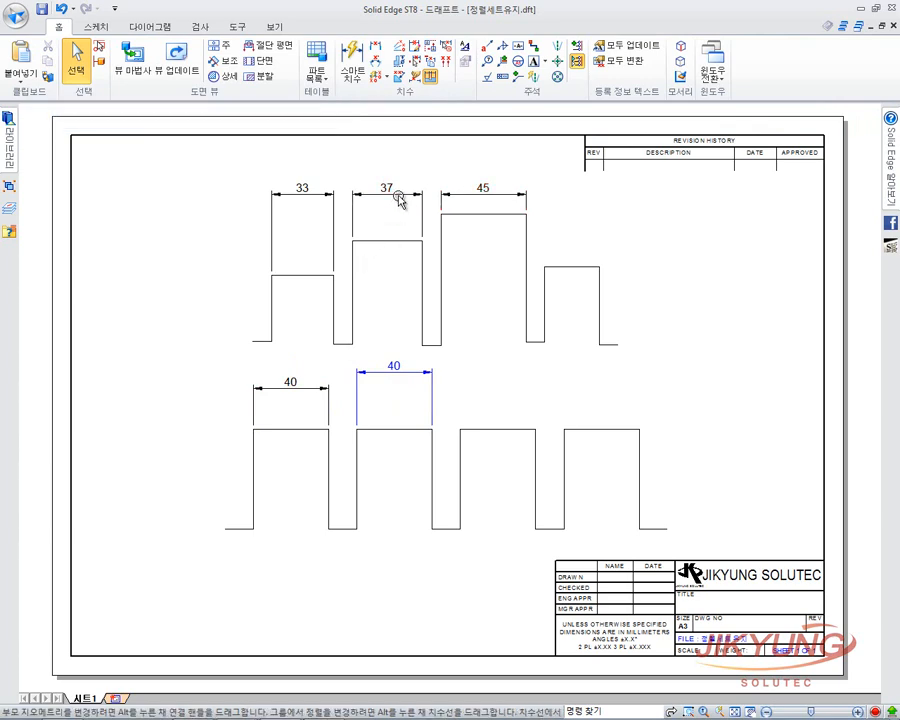
# Raise the 33/37/45 row slightly via the 37 and 45 dimensions, keeping them aligned.
pyautogui.moveTo(400, 195)
pyautogui.mouseDown()
pyautogui.moveTo(405, 163)
pyautogui.moveTo(406, 200)
pyautogui.moveTo(415, 196)
pyautogui.mouseUp()
pyautogui.click(462, 204)
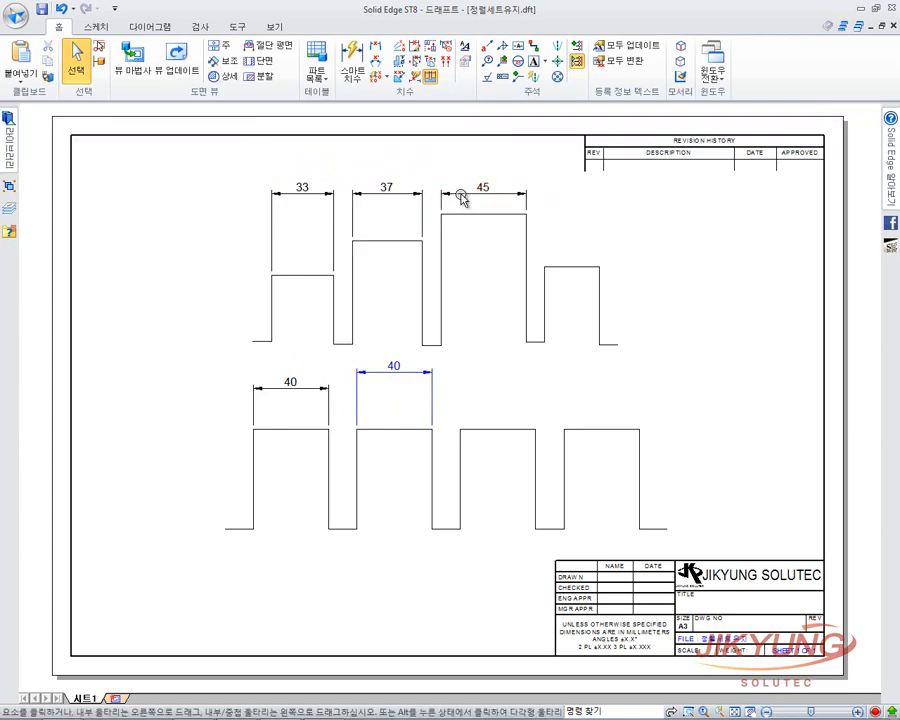
pyautogui.click(461, 197)
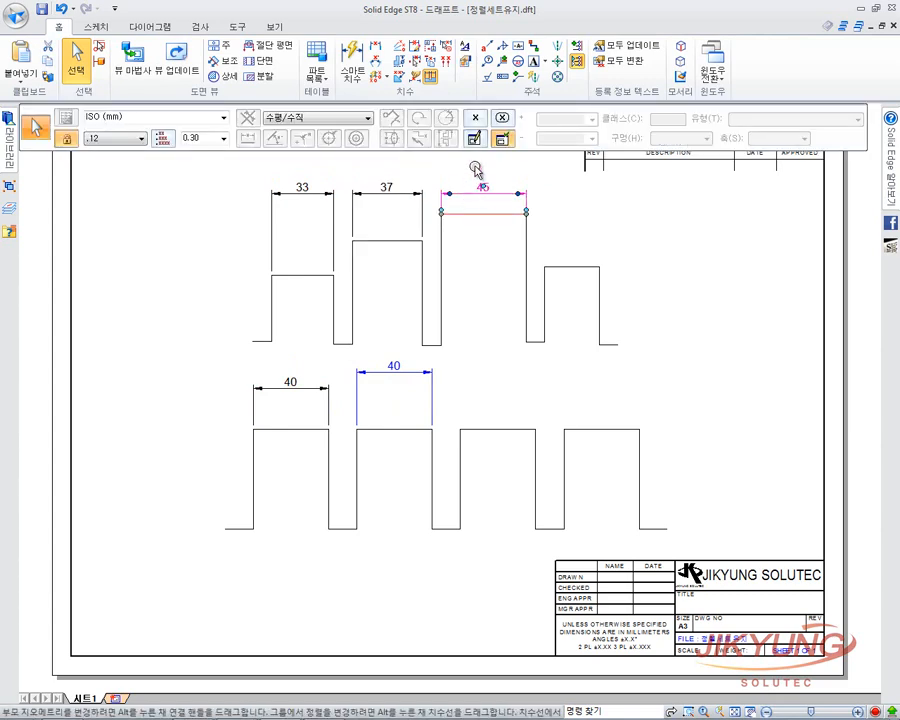
pyautogui.moveTo(460, 197); pyautogui.dragTo(456, 185)
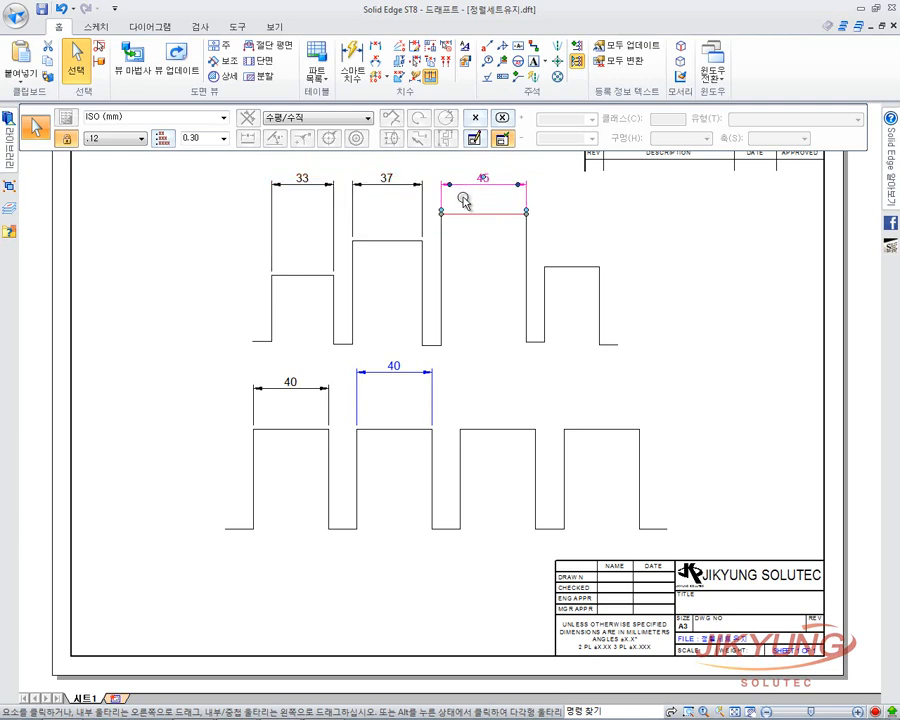
# Release the alignment set, line 45 up with 37, and reposition the 33/37/45 row.
pyautogui.rightClick(467, 189)
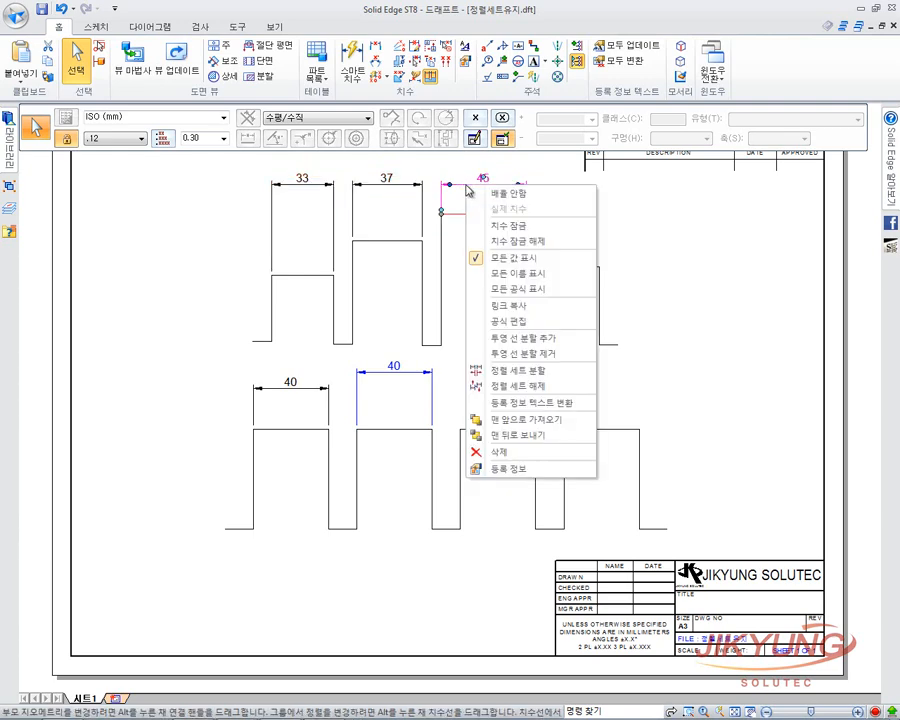
pyautogui.click(512, 390)
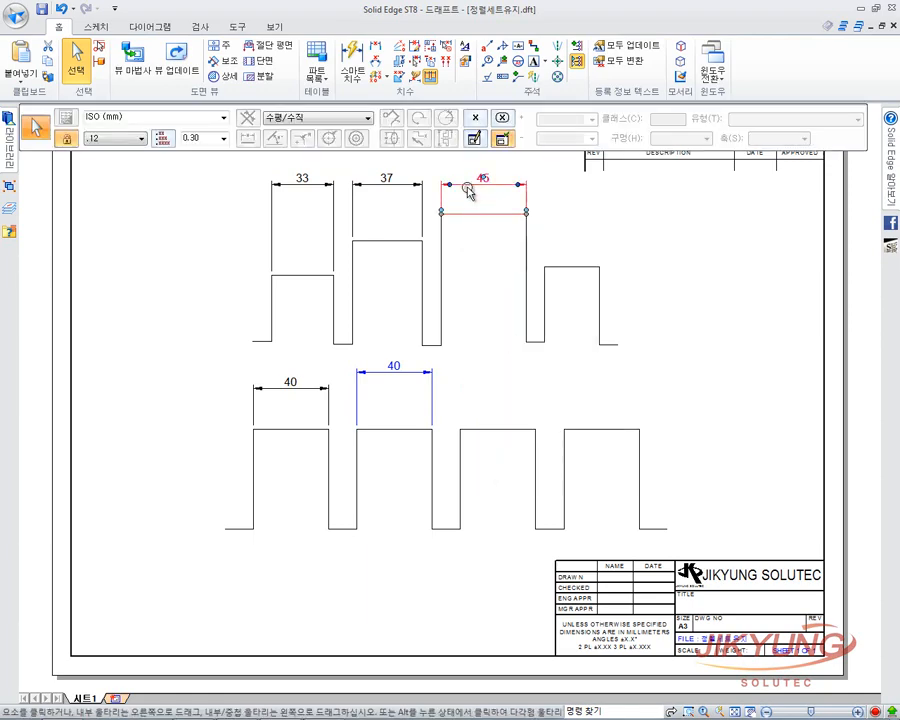
pyautogui.moveTo(469, 192)
pyautogui.mouseDown()
pyautogui.moveTo(470, 151)
pyautogui.moveTo(481, 175)
pyautogui.mouseUp()
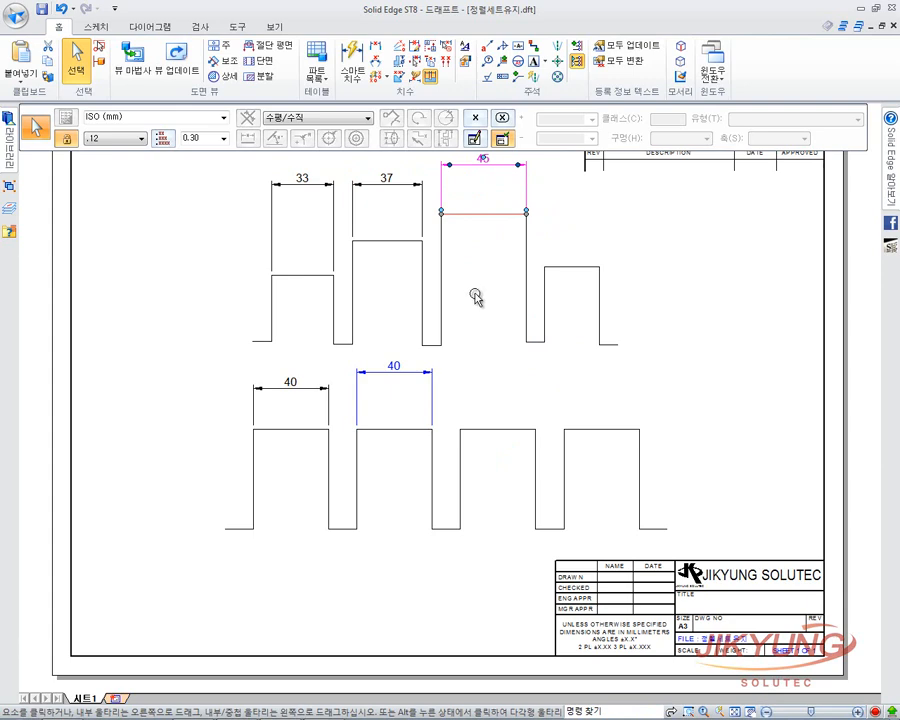
pyautogui.moveTo(474, 338); pyautogui.dragTo(472, 353, button='middle')
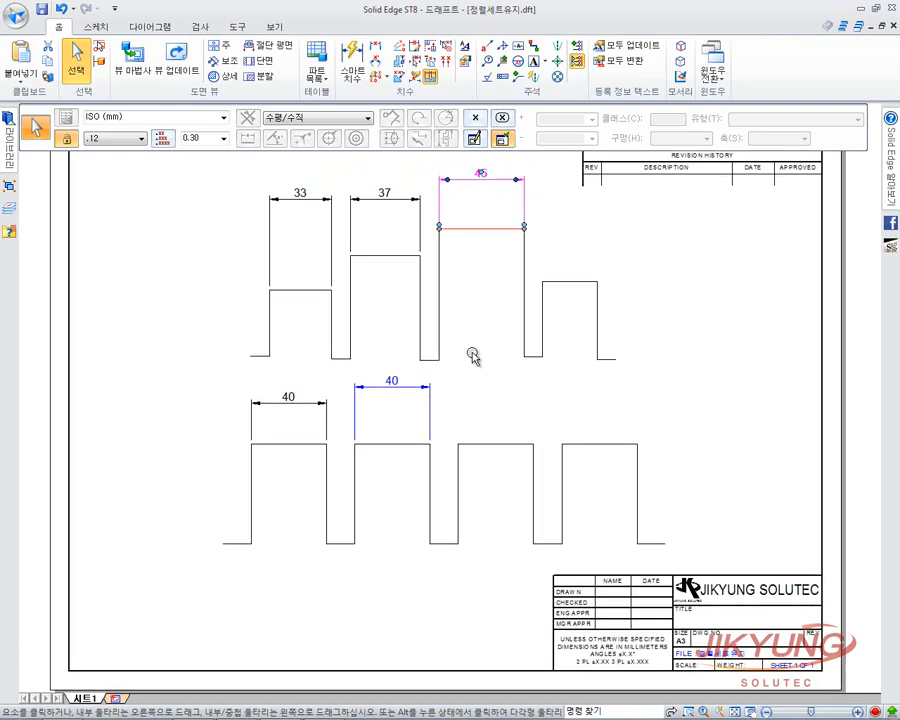
pyautogui.moveTo(474, 176); pyautogui.dragTo(498, 201)
pyautogui.click(558, 215)
pyautogui.moveTo(344, 202); pyautogui.dragTo(375, 198)
pyautogui.click(707, 300)
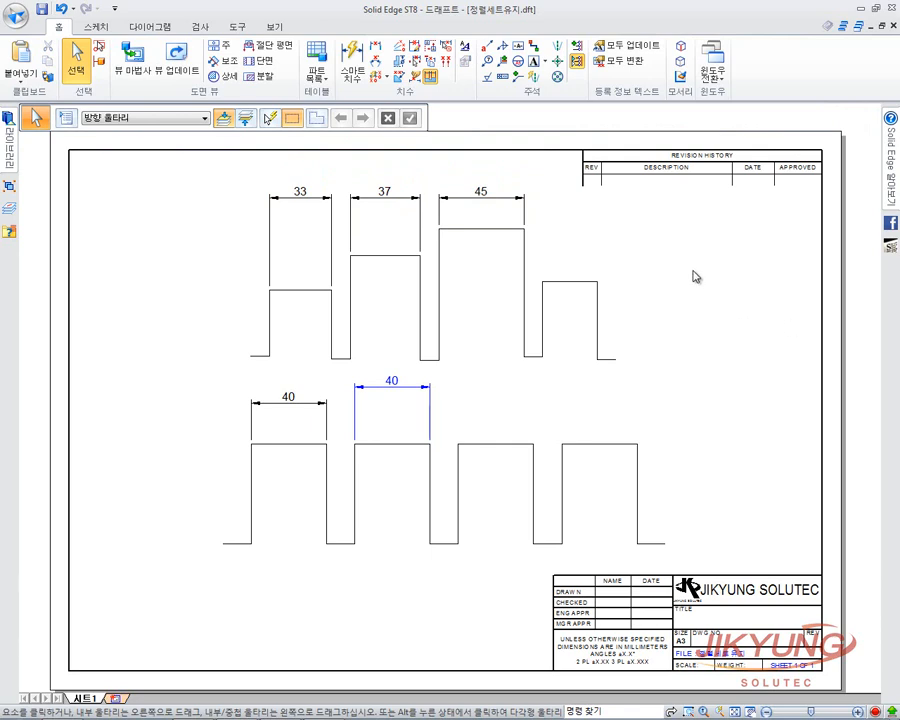
# Switch to 드래프트14 and start a callout that reads the hole's feature data.
pyautogui.click(719, 70)
pyautogui.click(738, 150)
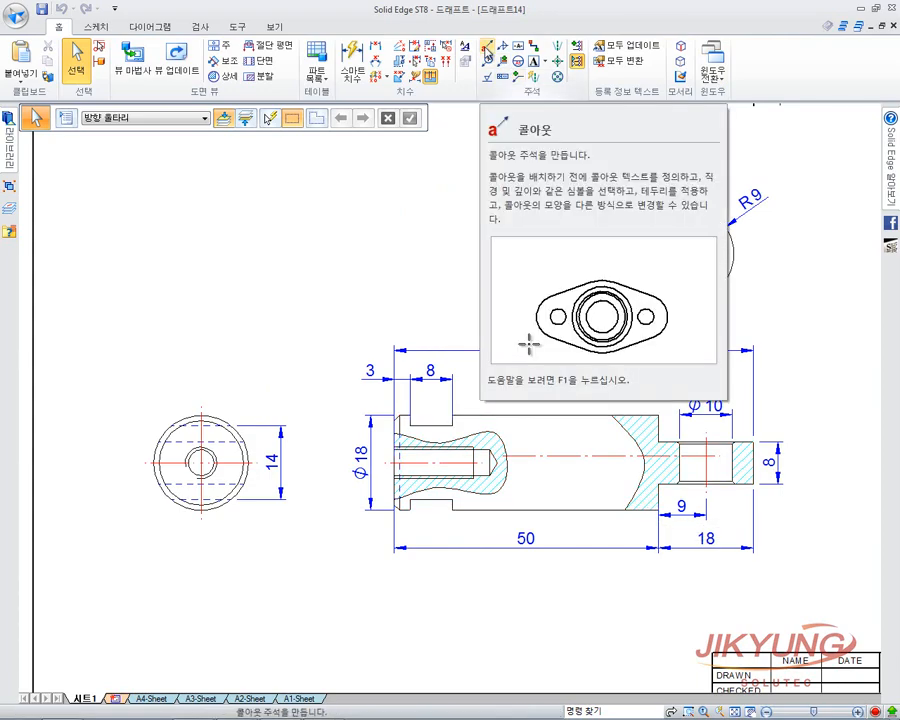
pyautogui.click(486, 46)
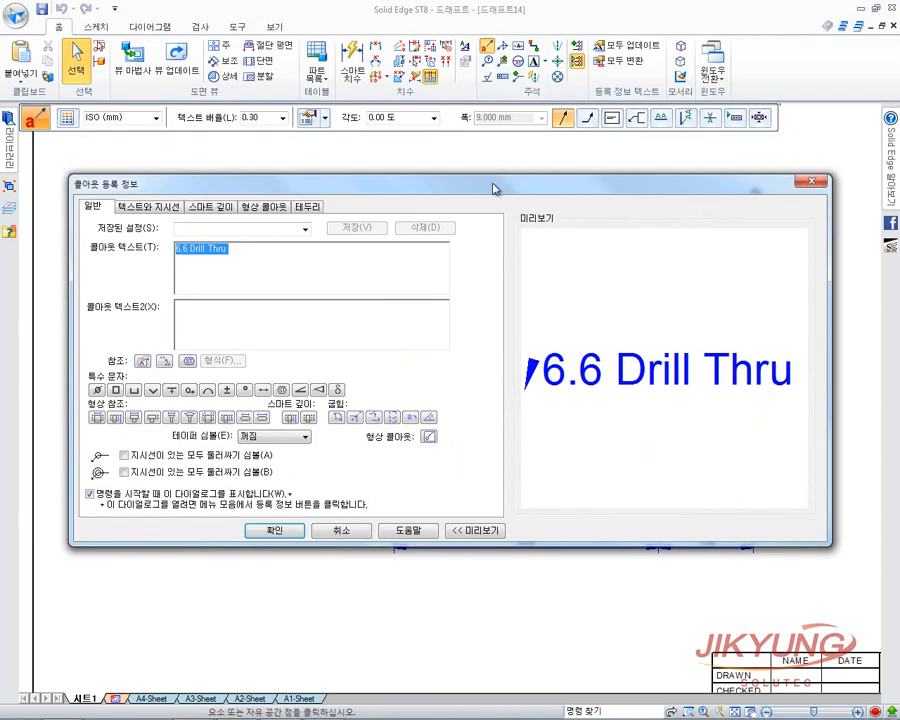
pyautogui.moveTo(501, 177); pyautogui.dragTo(516, 151)
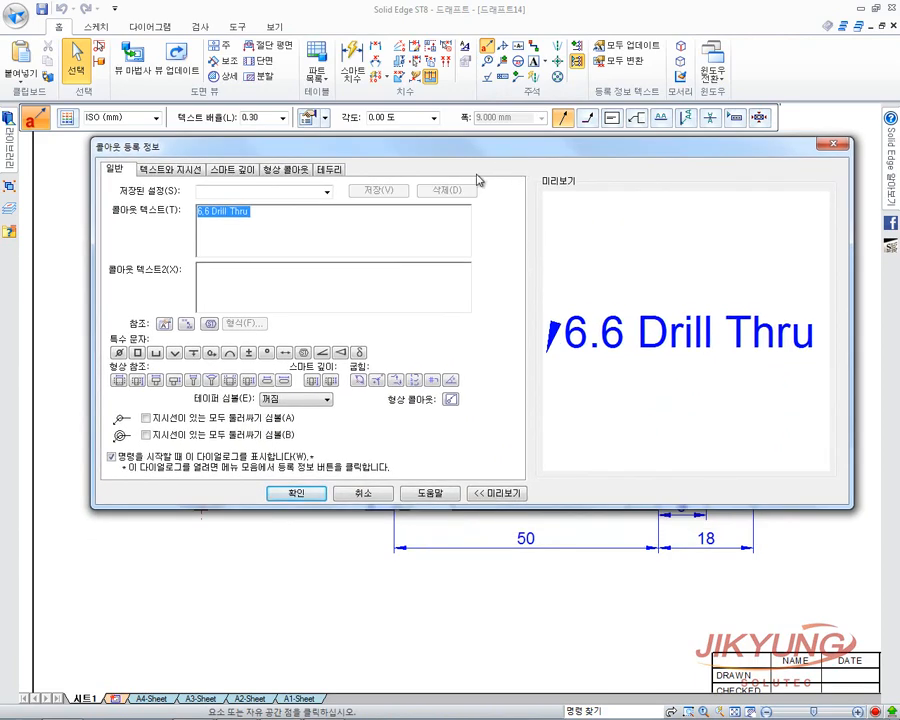
pyautogui.click(451, 402)
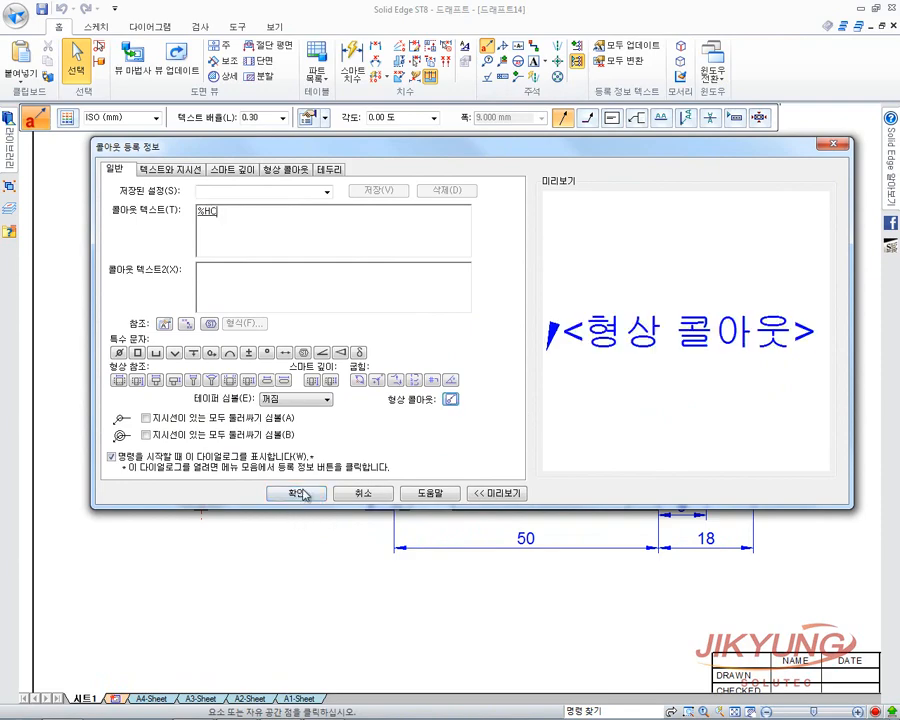
pyautogui.click(296, 493)
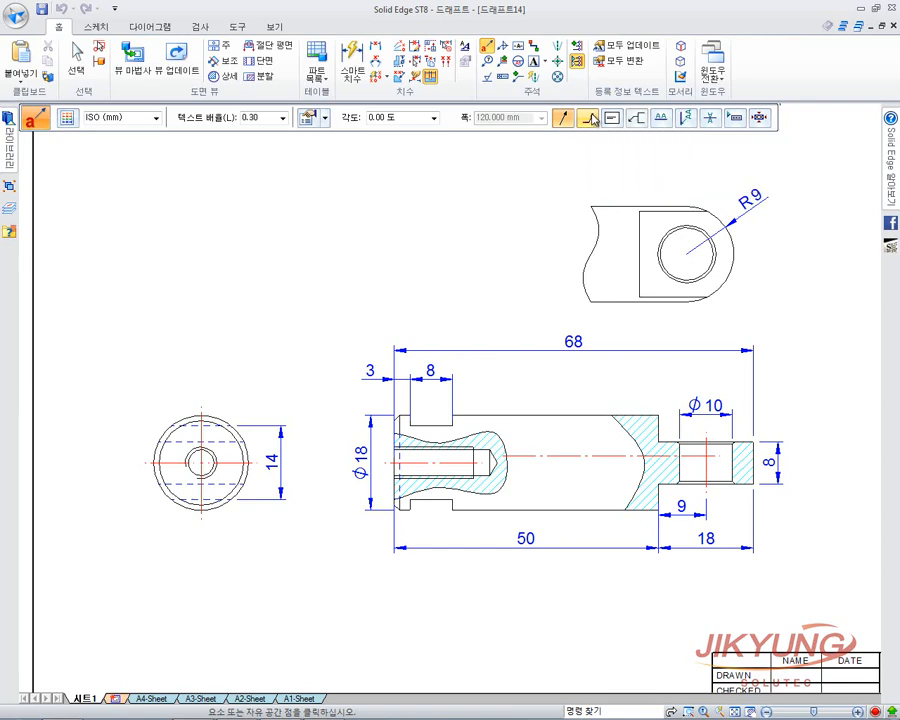
# Attach the M6 DP 15 callout, text above its leader, to the threaded hole.
pyautogui.click(634, 120)
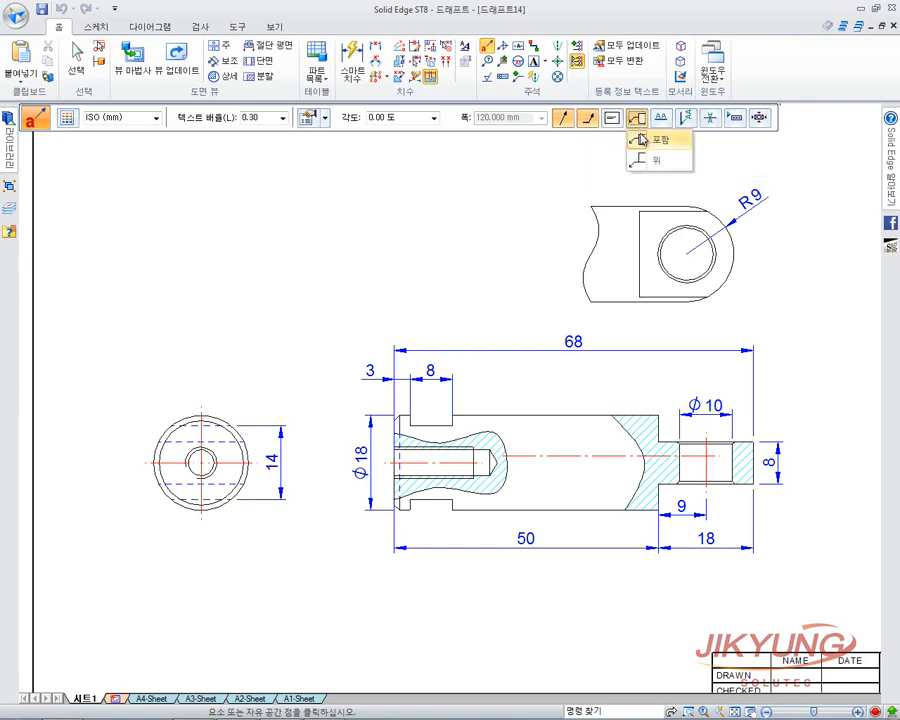
pyautogui.click(659, 162)
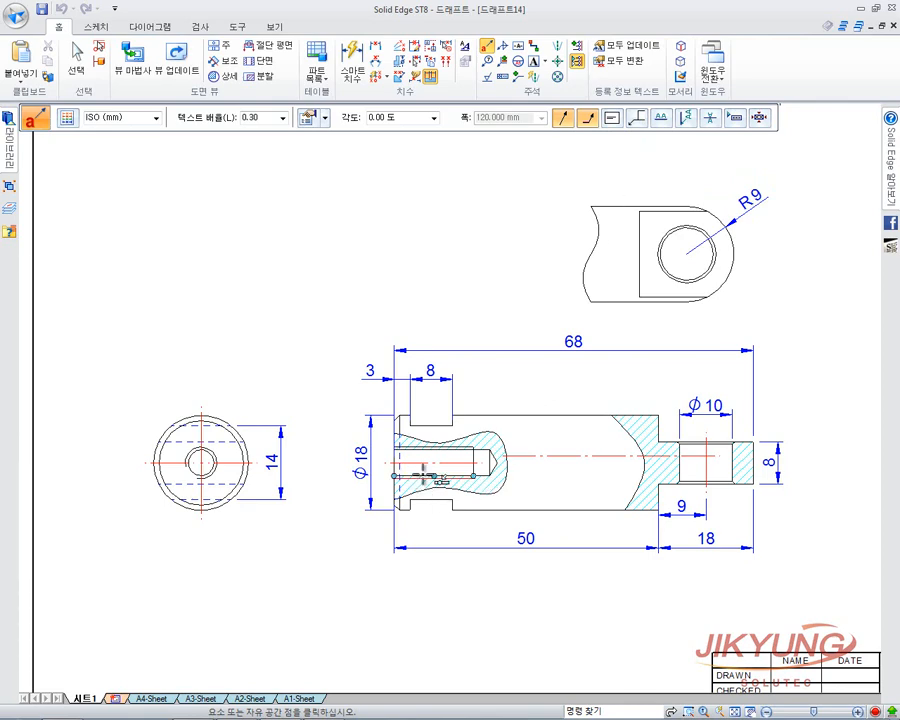
pyautogui.click(423, 479)
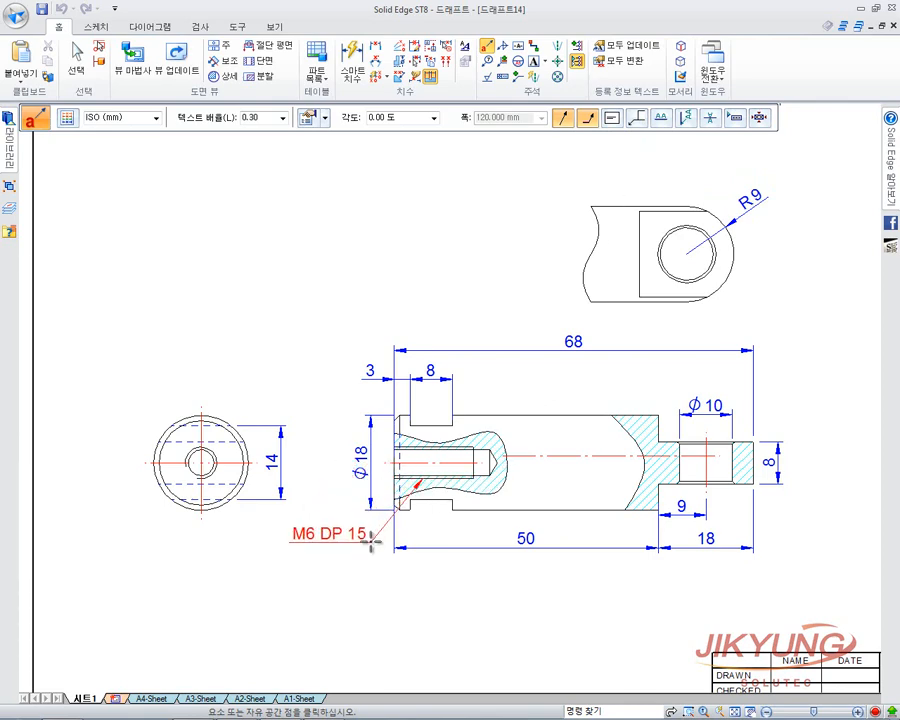
pyautogui.click(368, 535)
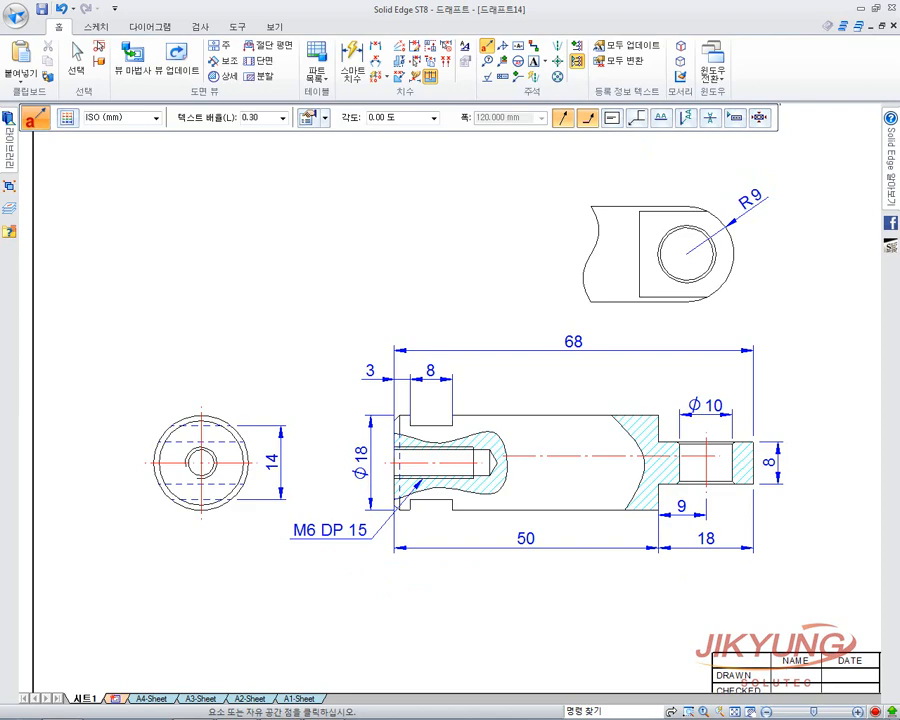
pyautogui.press('Escape')
pyautogui.click(489, 45)
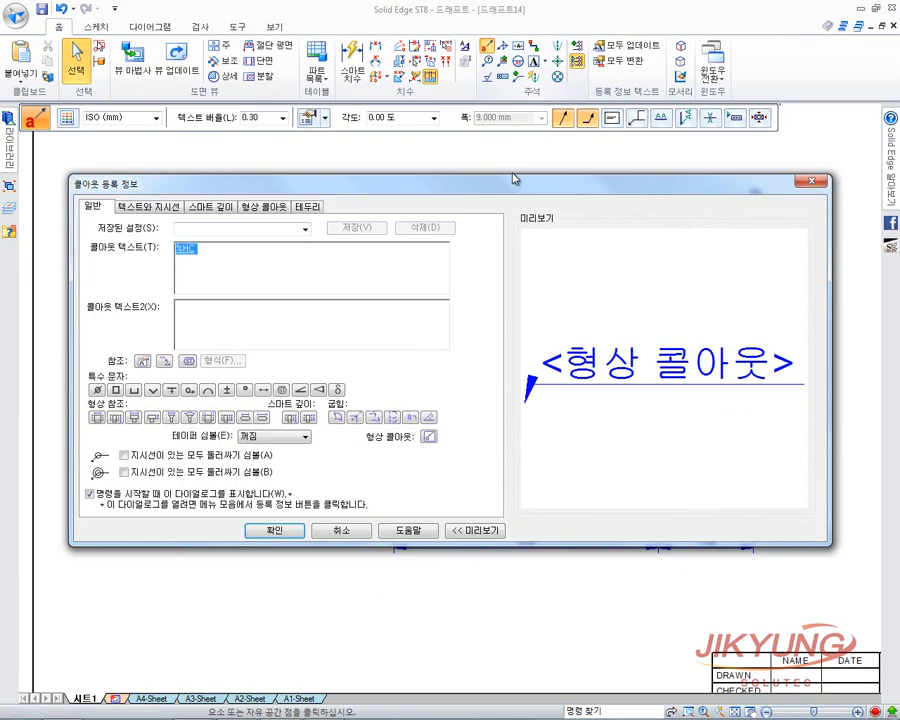
# Review the callout's Text and Leader, Smart Depth, Hole Callout and Border settings.
pyautogui.moveTo(513, 179); pyautogui.dragTo(527, 168)
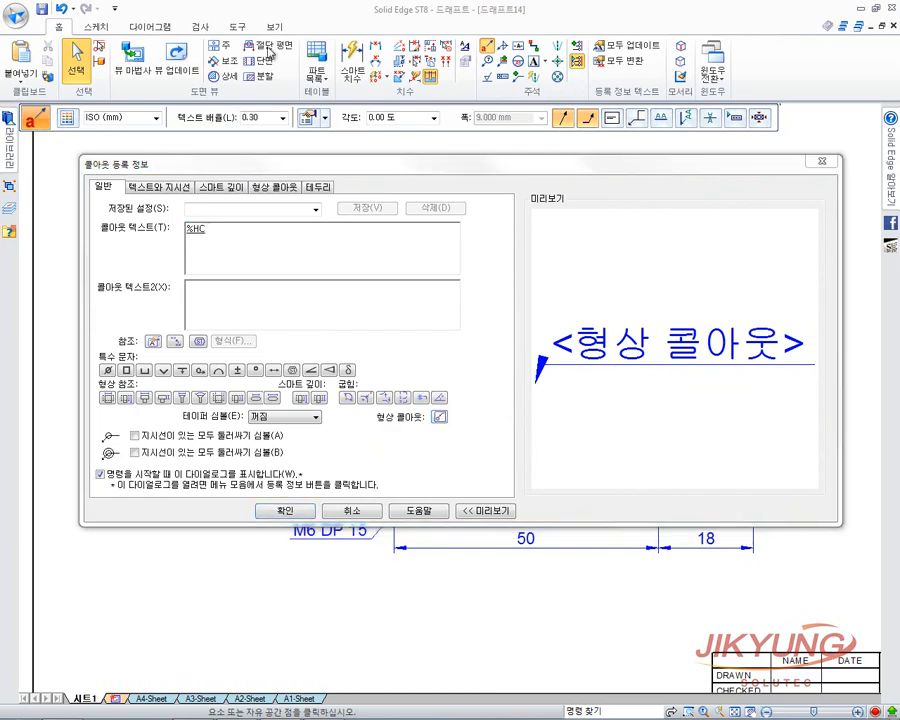
pyautogui.moveTo(356, 159); pyautogui.dragTo(355, 144)
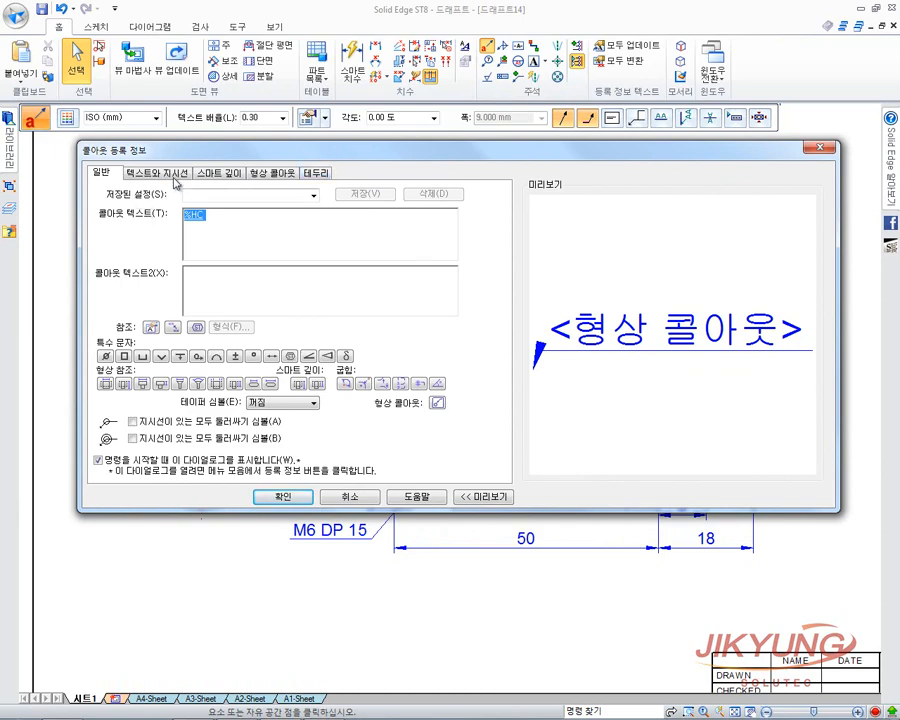
pyautogui.click(180, 176)
pyautogui.click(226, 174)
pyautogui.click(272, 174)
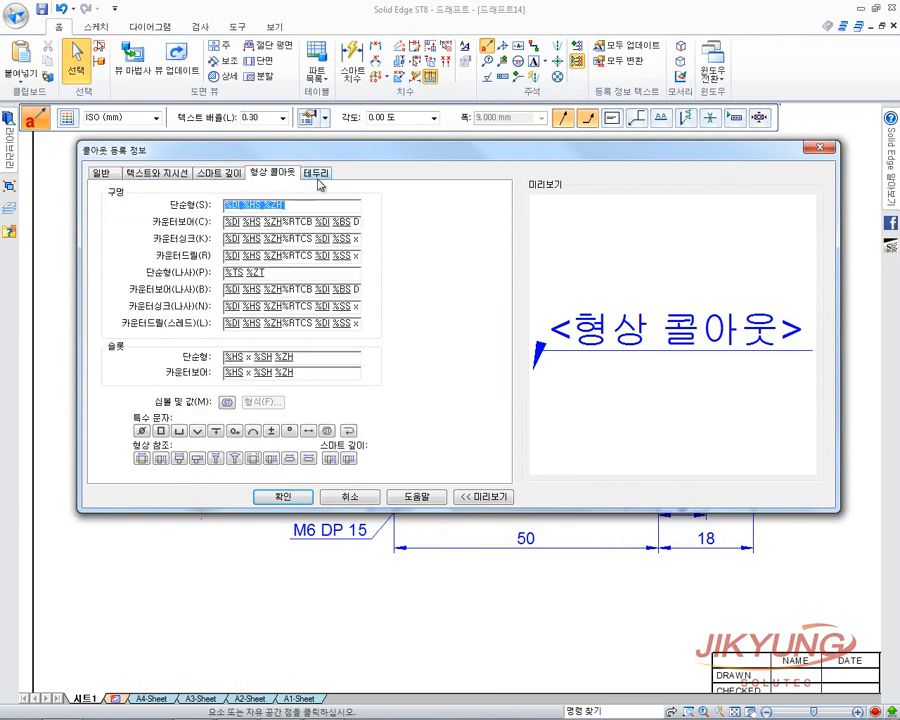
pyautogui.click(316, 174)
pyautogui.click(140, 174)
pyautogui.click(101, 173)
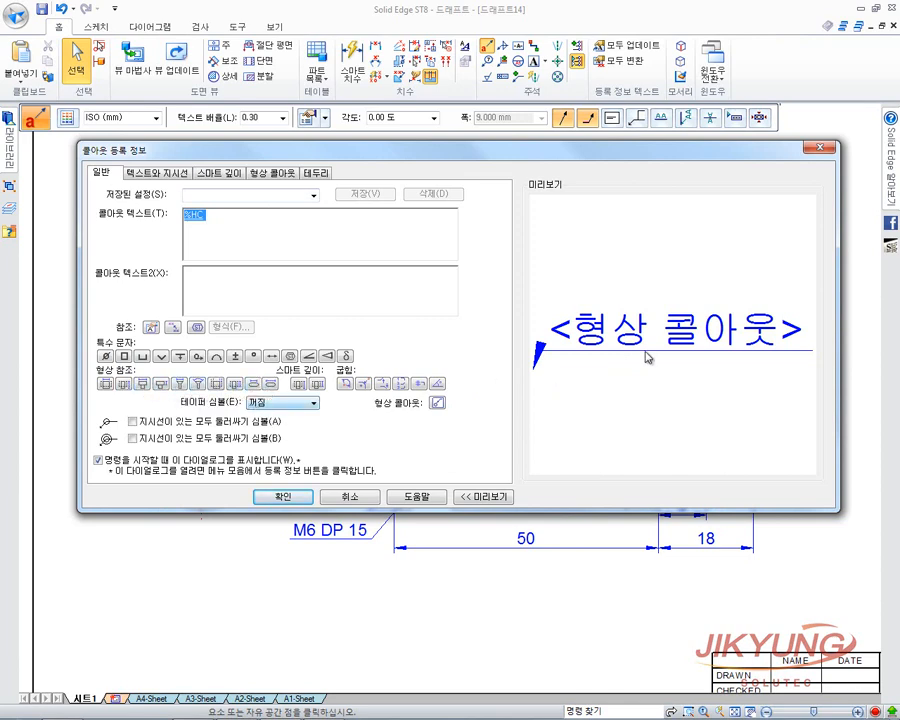
# Inspect the %TS %ZT threaded hole format, then accept and close the callout properties.
pyautogui.click(155, 174)
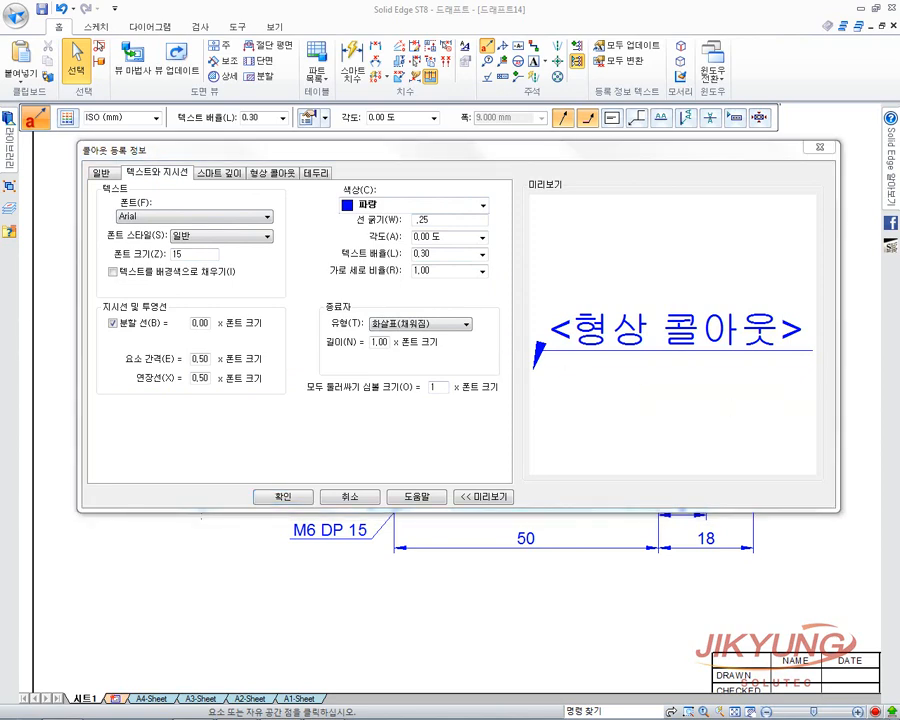
pyautogui.click(234, 173)
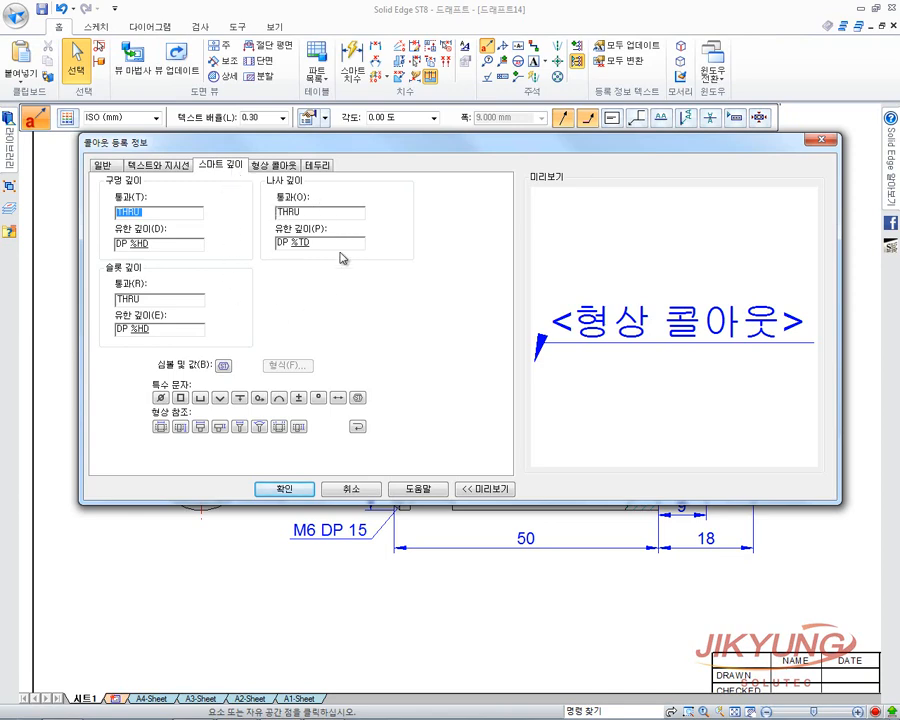
pyautogui.click(280, 167)
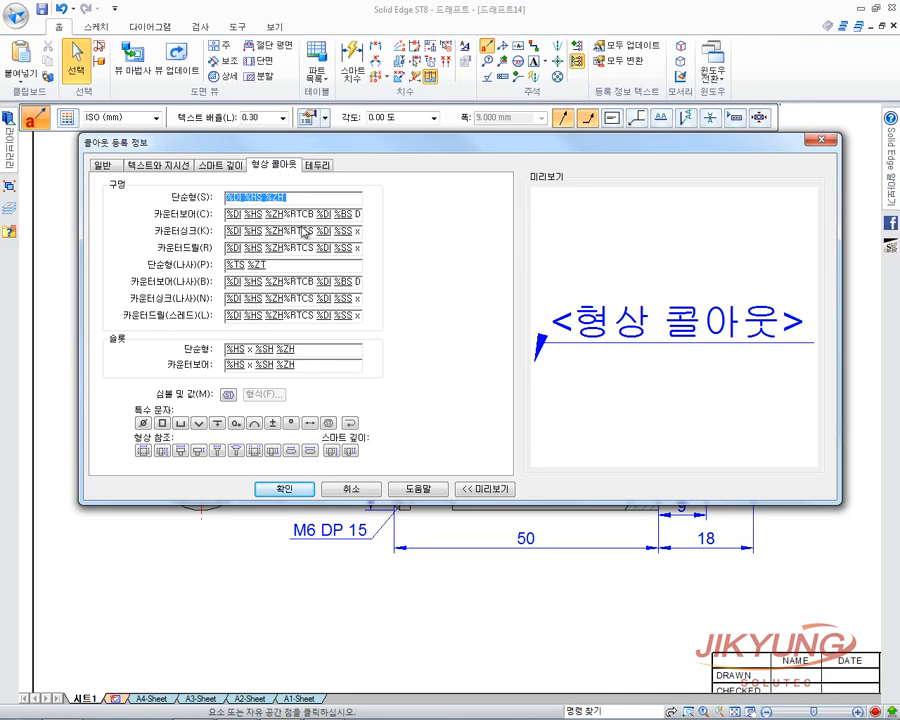
pyautogui.click(105, 167)
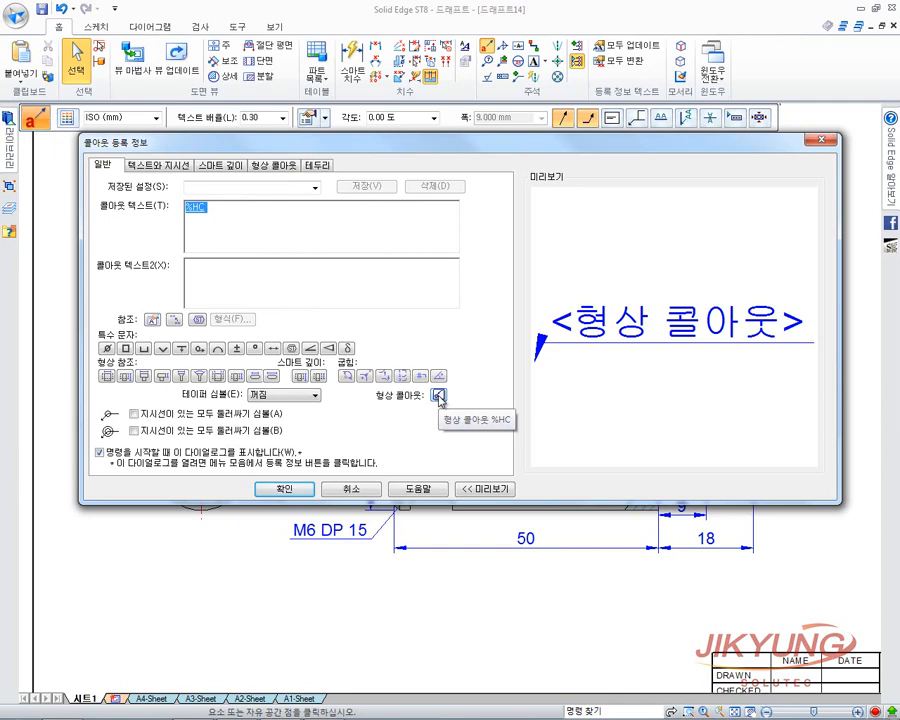
pyautogui.click(275, 165)
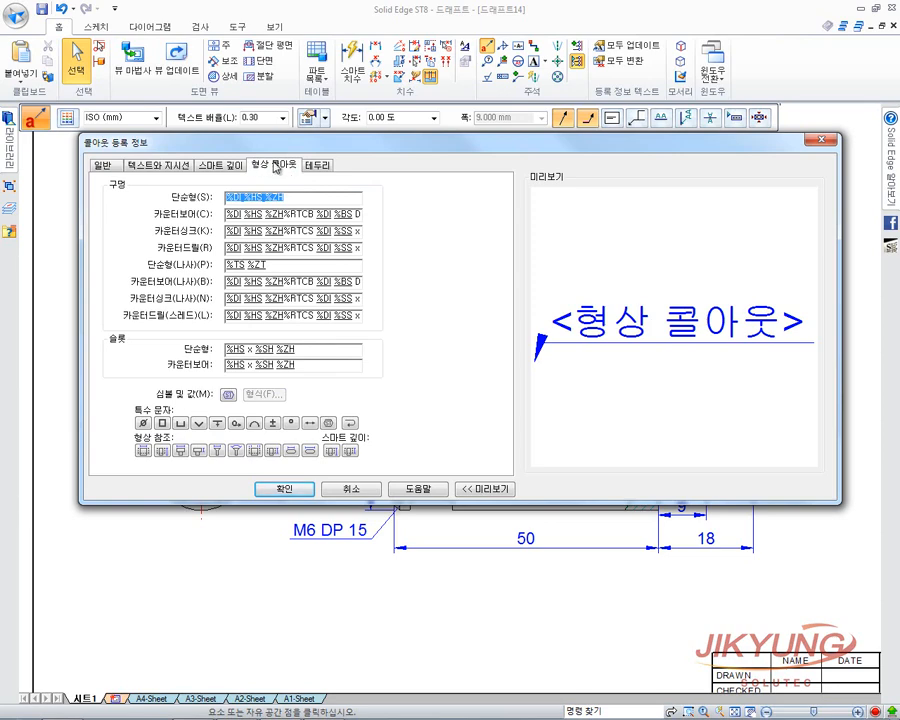
pyautogui.click(342, 266)
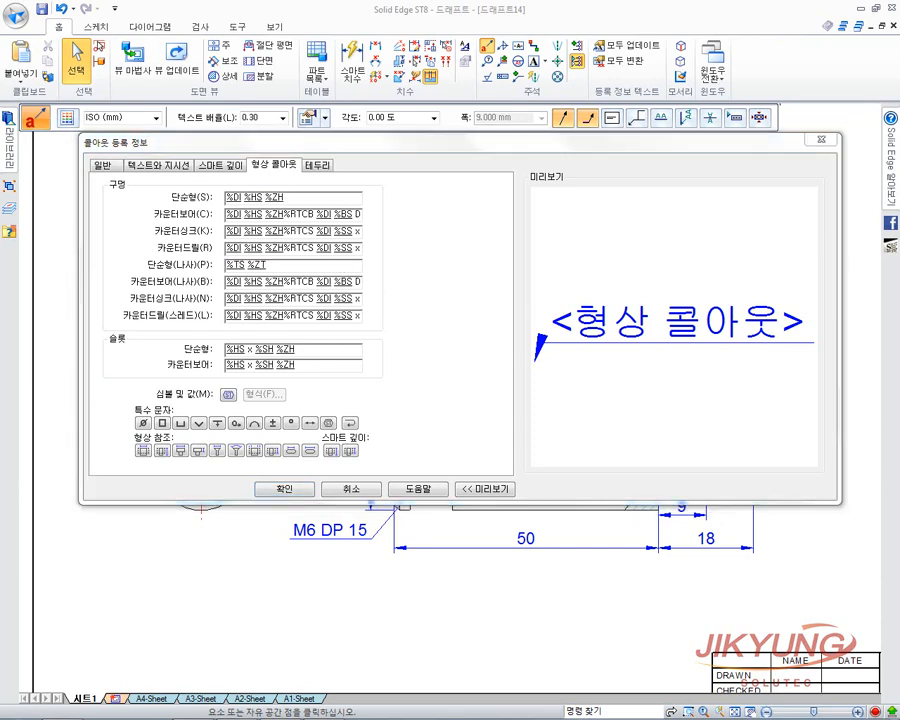
pyautogui.click(288, 489)
pyautogui.moveTo(461, 108); pyautogui.dragTo(486, 130)
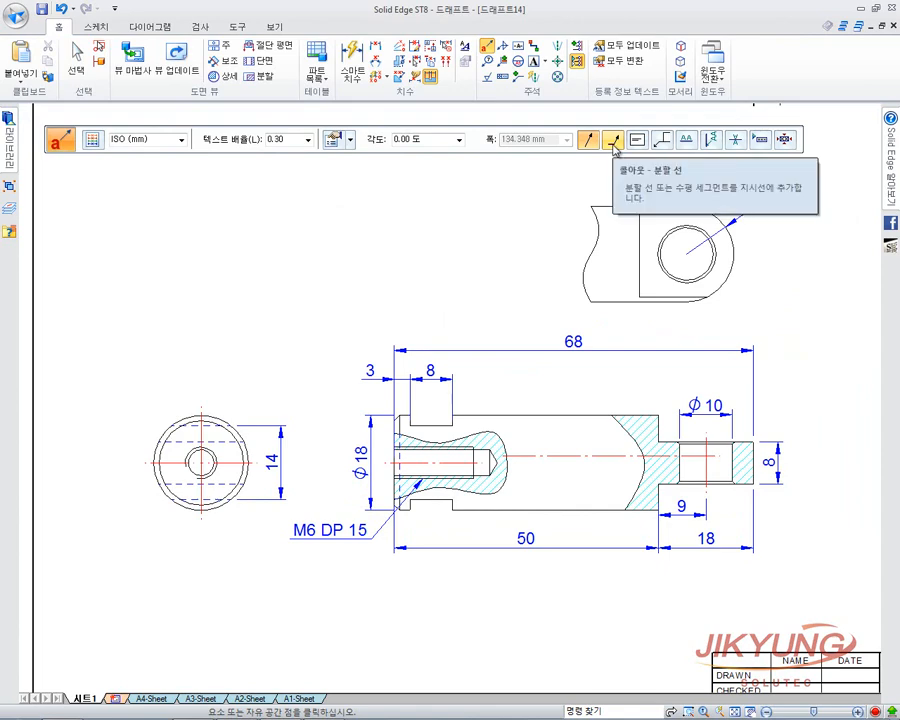
# Give callouts a break line, centred text and Include leader attachment, then start another callout.
pyautogui.click(614, 140)
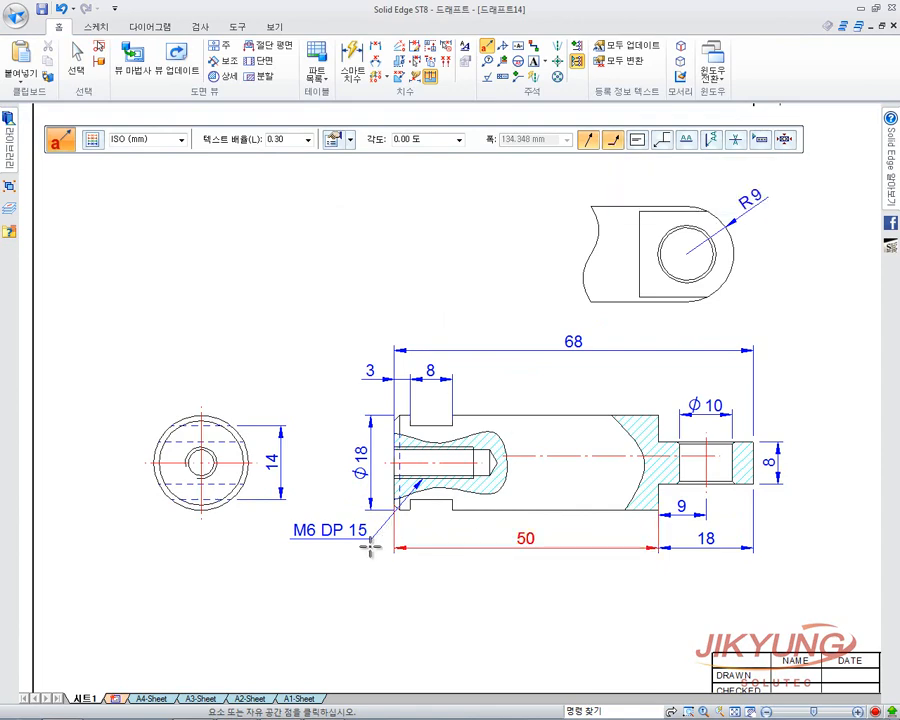
pyautogui.click(395, 530)
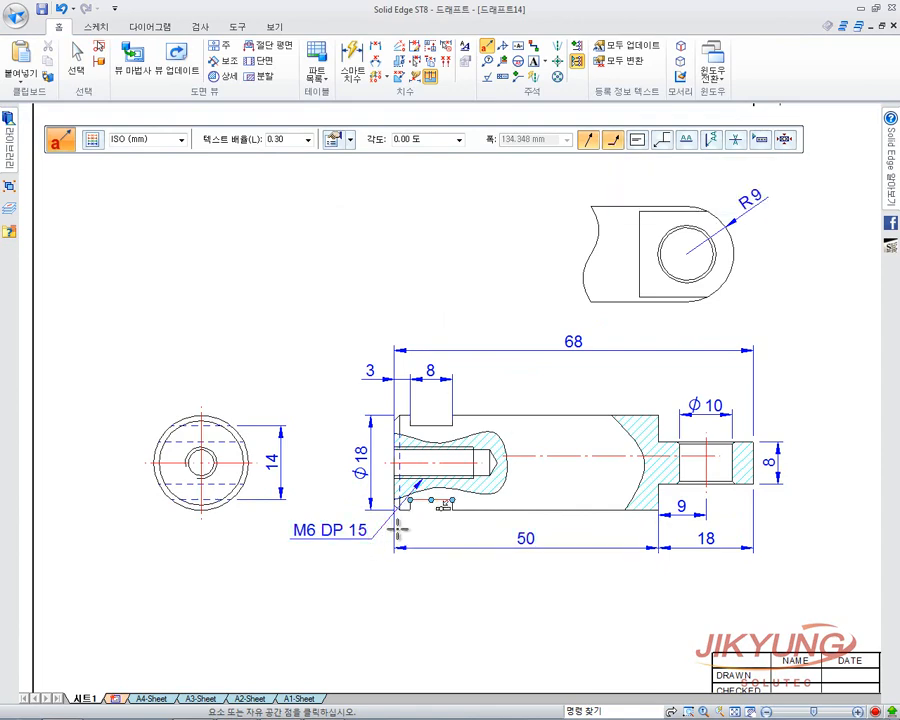
pyautogui.click(641, 145)
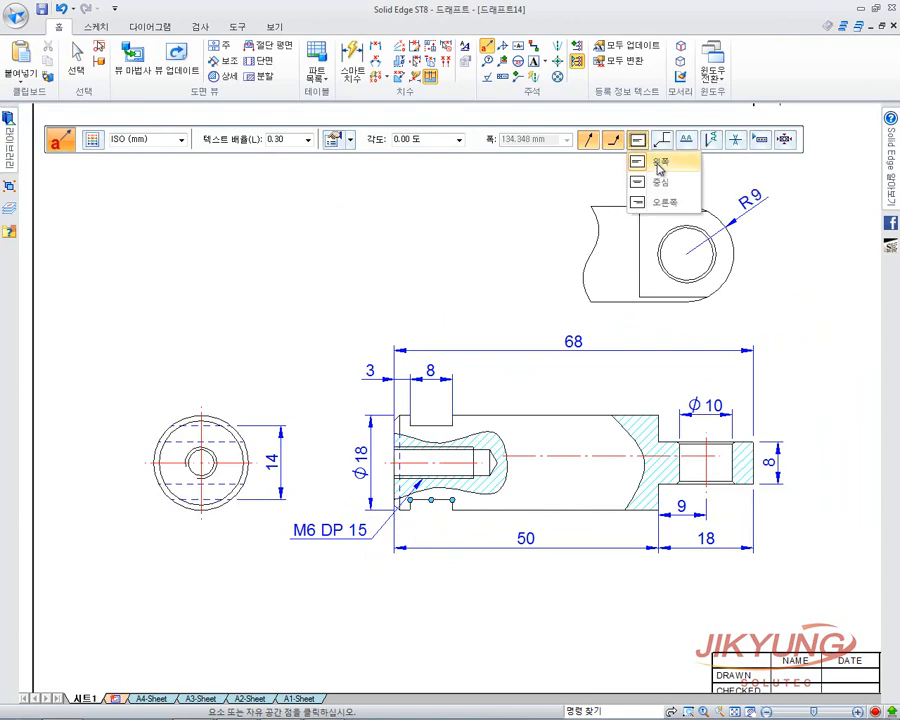
pyautogui.click(661, 181)
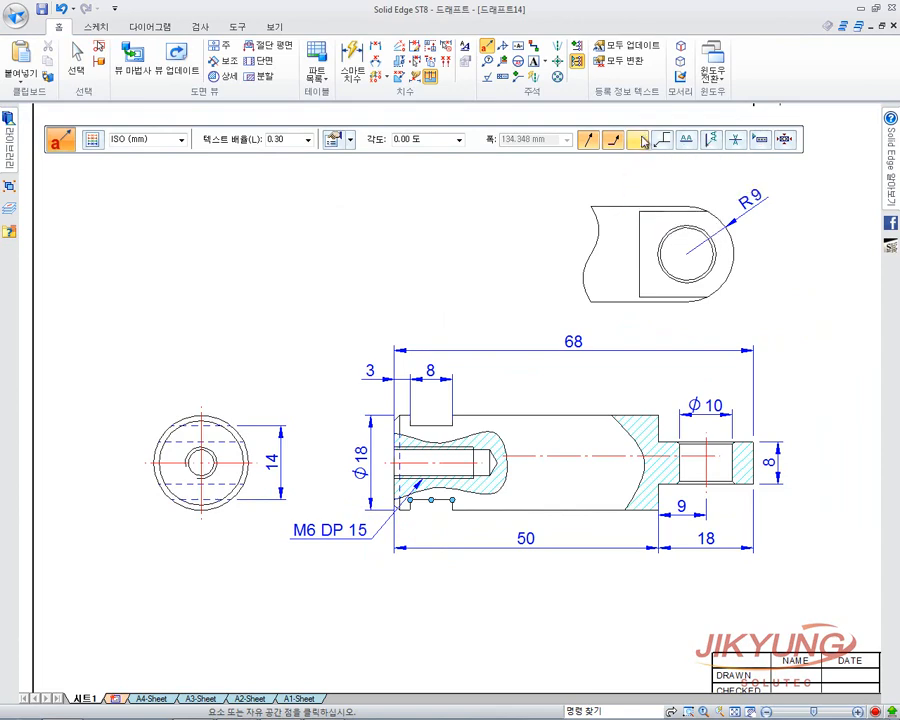
pyautogui.click(661, 140)
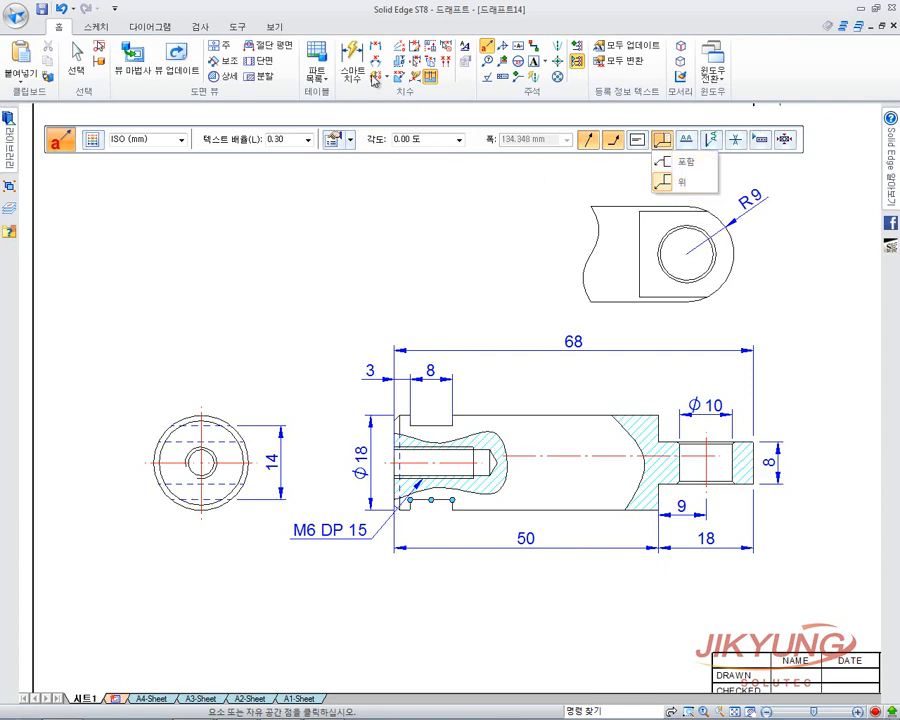
pyautogui.click(672, 162)
pyautogui.click(323, 279)
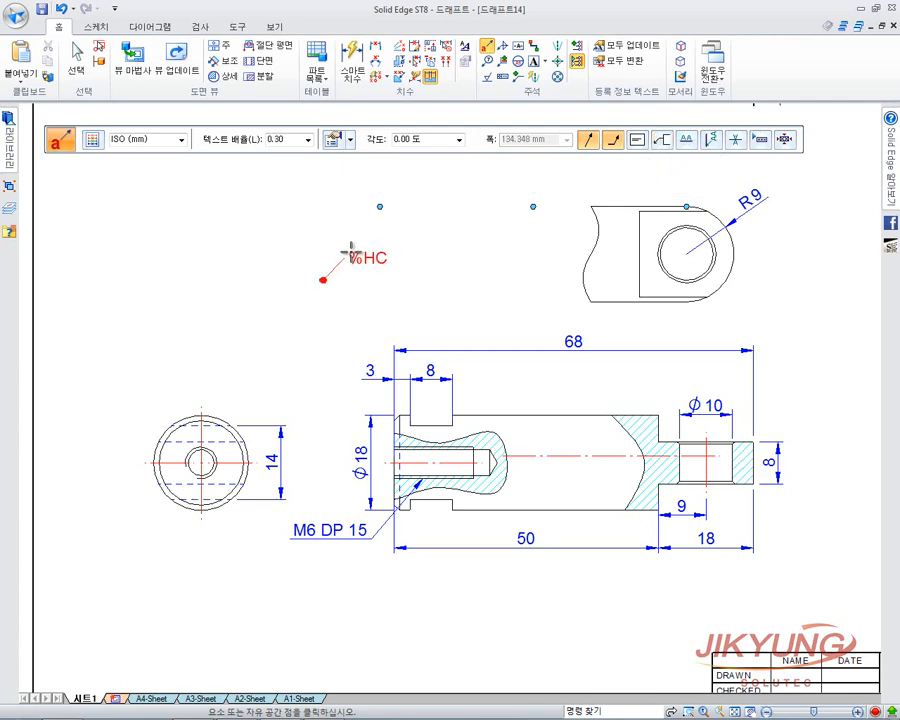
# Place a first 'test' callout without a break line, leader anchored left of the side view.
pyautogui.rightClick(438, 258)
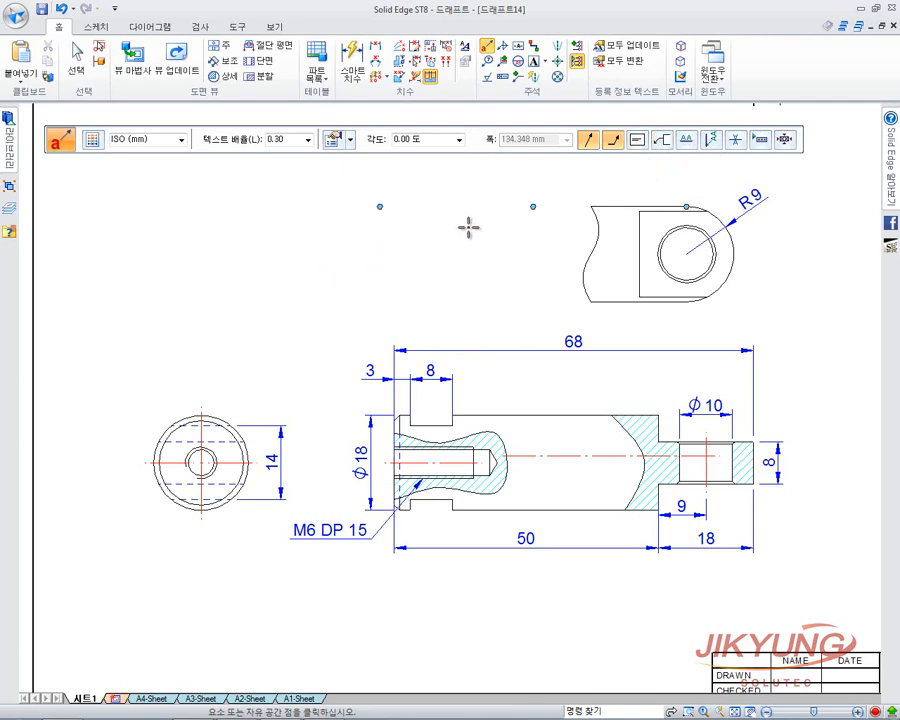
pyautogui.click(333, 141)
pyautogui.write('ㅅㄷㄴㅅ')
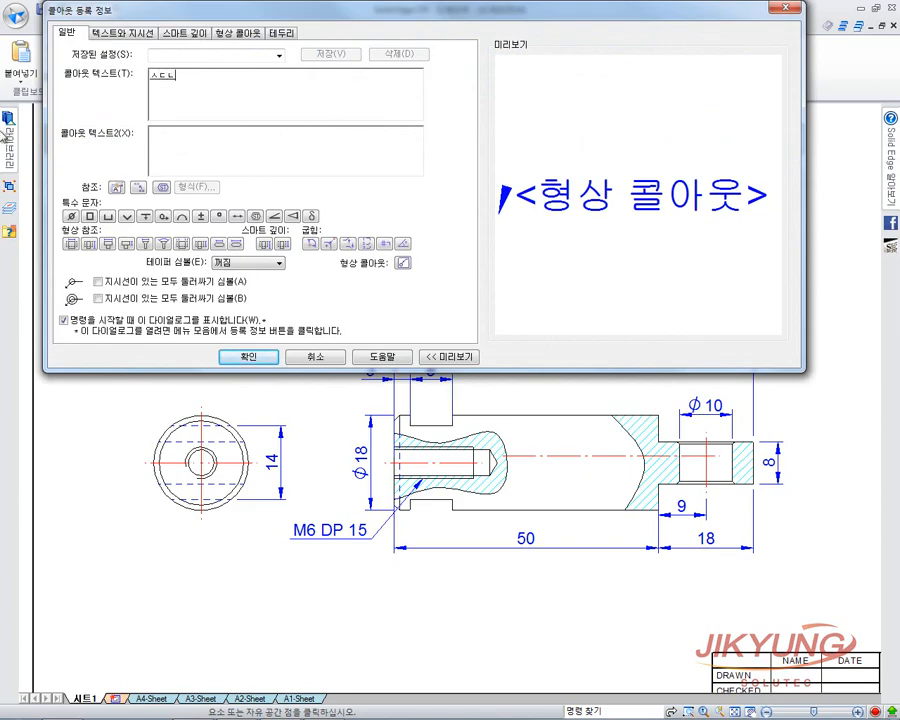
pyautogui.press('BackSpace')
pyautogui.press('BackSpace')
pyautogui.press('BackSpace')
pyautogui.press('BackSpace')
pyautogui.write('test')
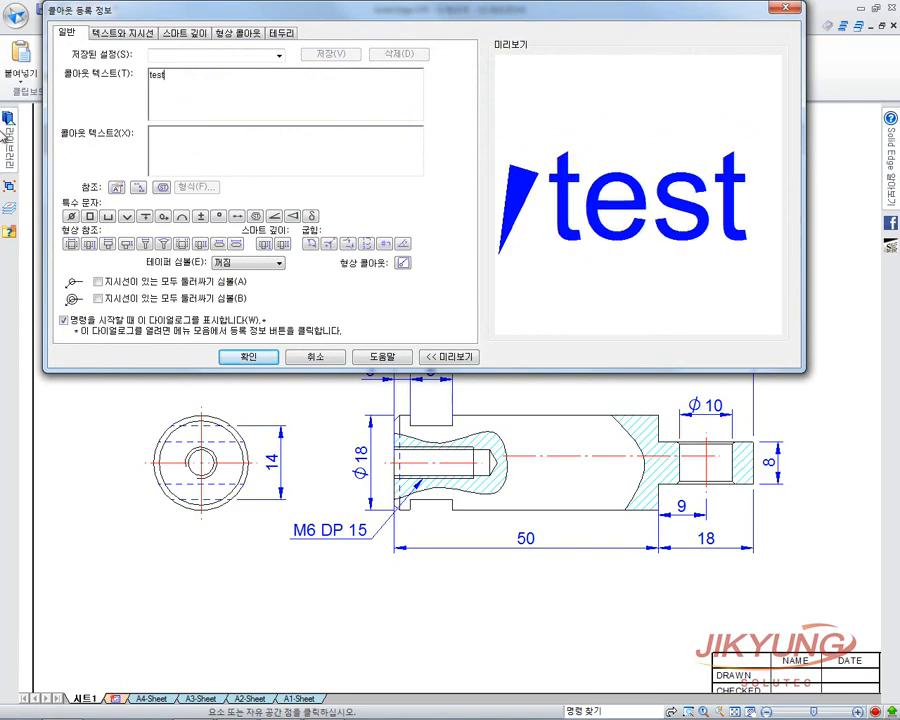
pyautogui.press('Return')
pyautogui.click(612, 140)
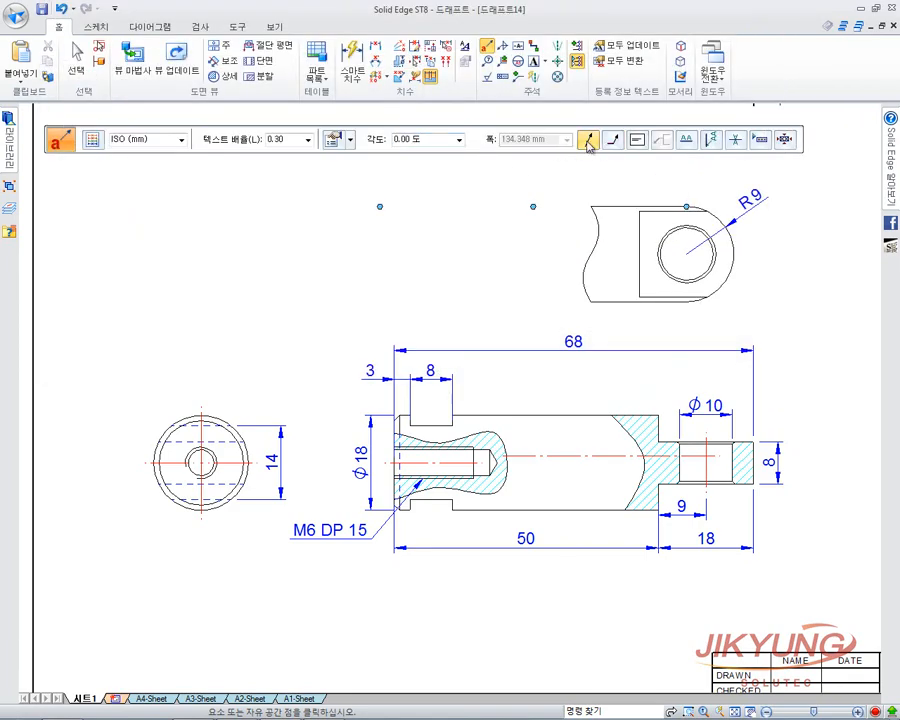
pyautogui.click(343, 285)
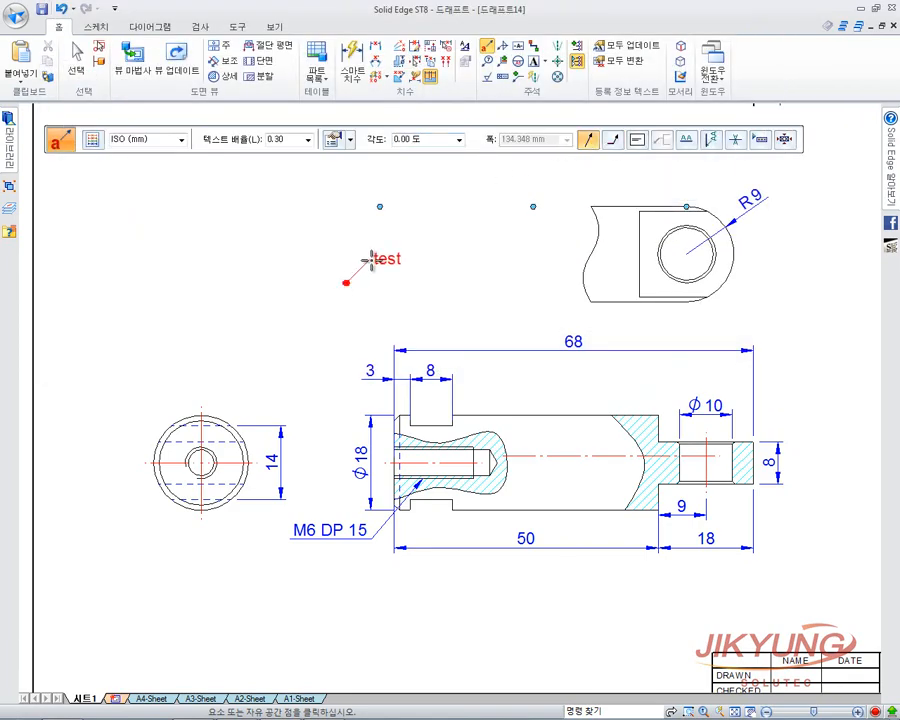
pyautogui.click(381, 257)
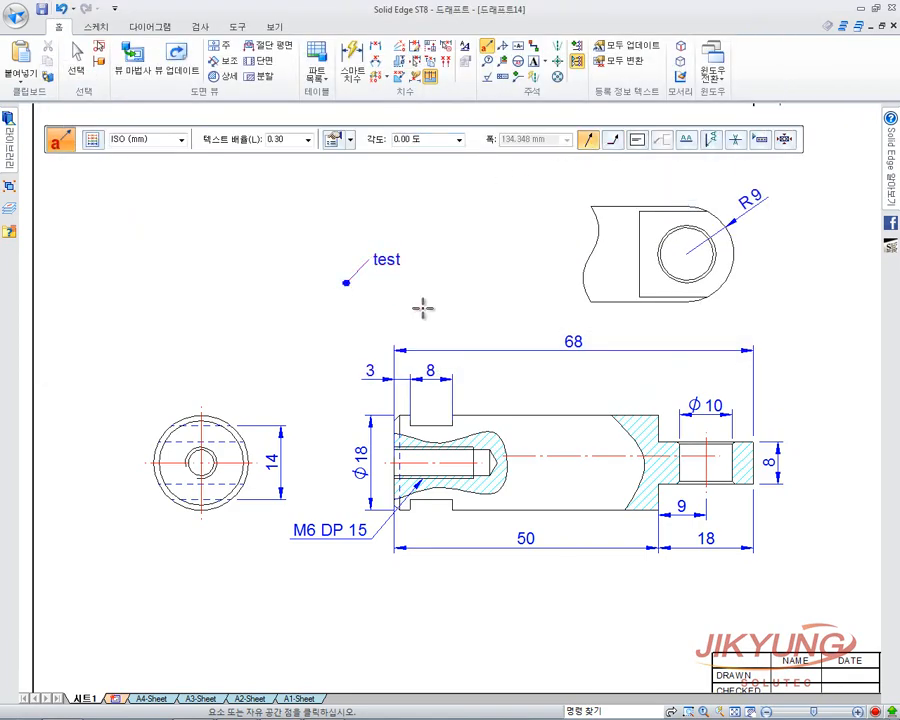
# Place a second 'test' callout with the break line on and text above the leader.
pyautogui.click(613, 140)
pyautogui.click(665, 143)
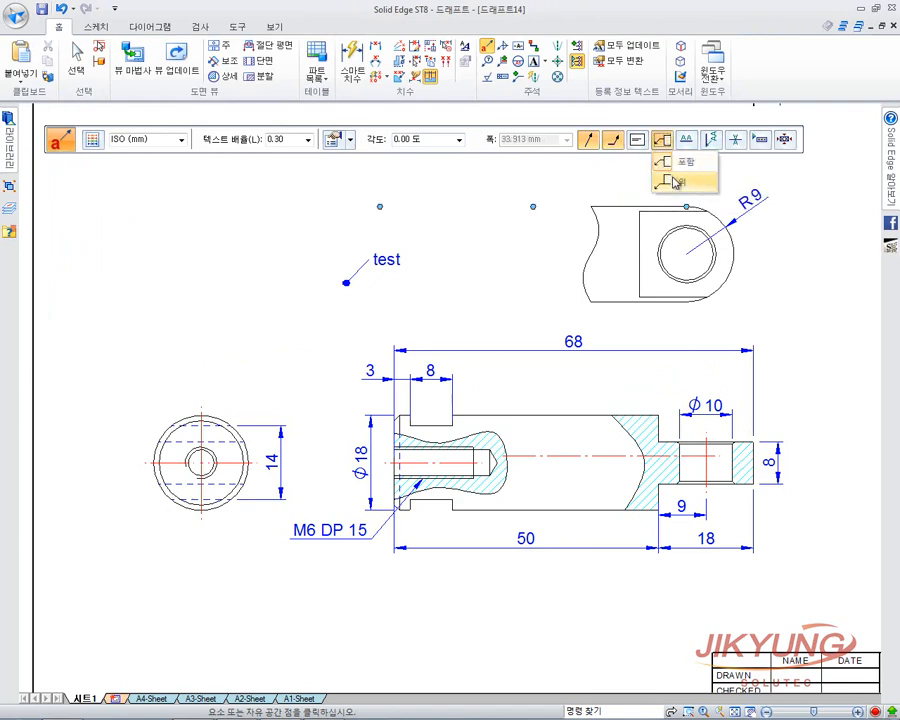
pyautogui.click(674, 181)
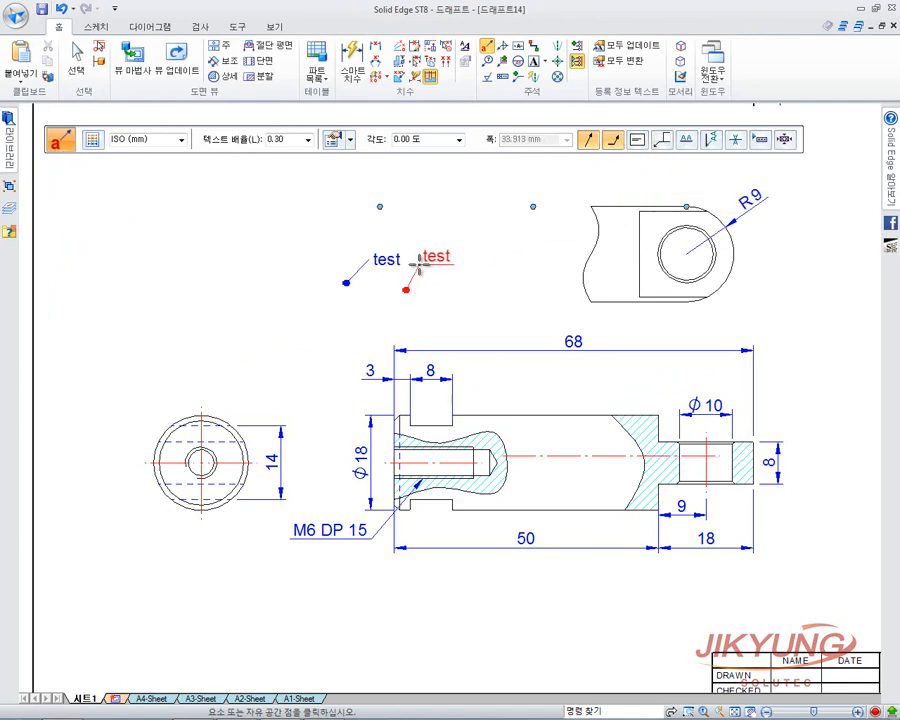
pyautogui.click(405, 289)
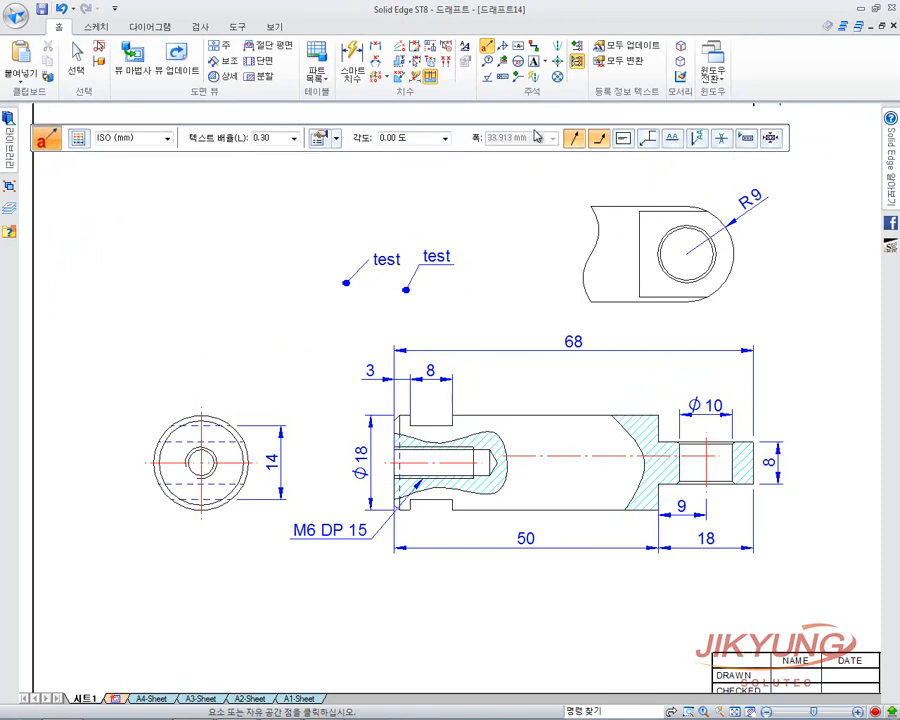
# Place a third 'test' callout with underlined text and a different break-line style.
pyautogui.click(668, 142)
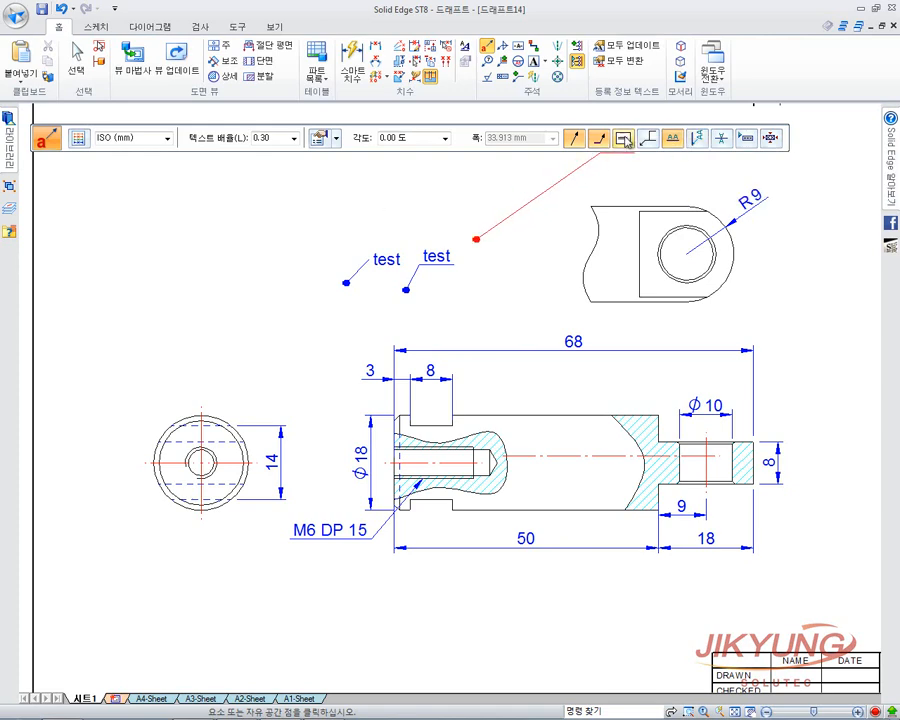
pyautogui.click(647, 138)
pyautogui.click(643, 177)
pyautogui.click(476, 239)
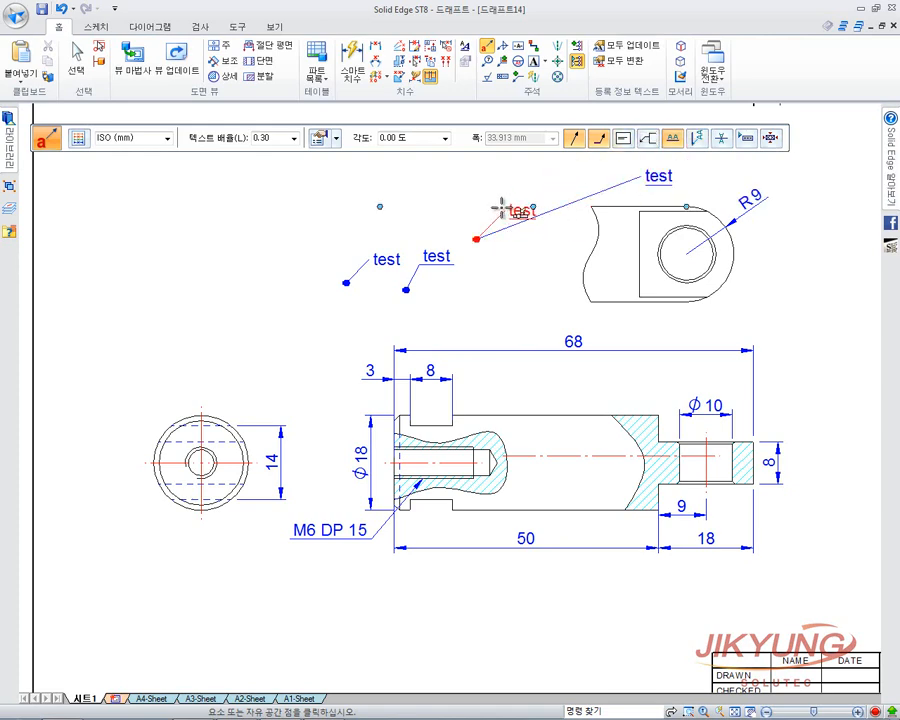
pyautogui.click(503, 210)
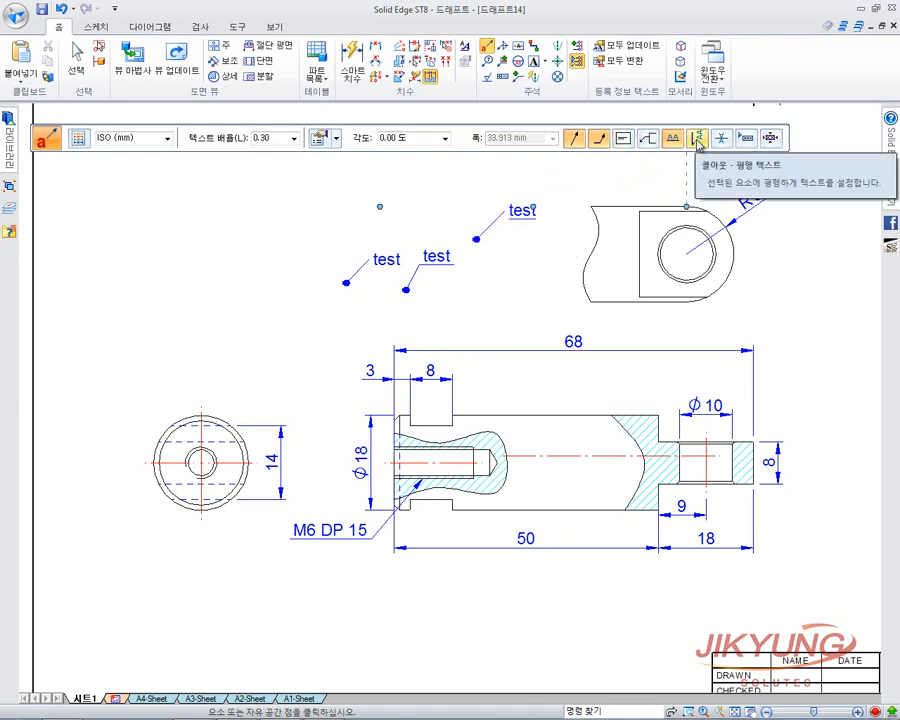
# Set callout text parallel to an edge, then flip the middle test callout's text.
pyautogui.click(697, 140)
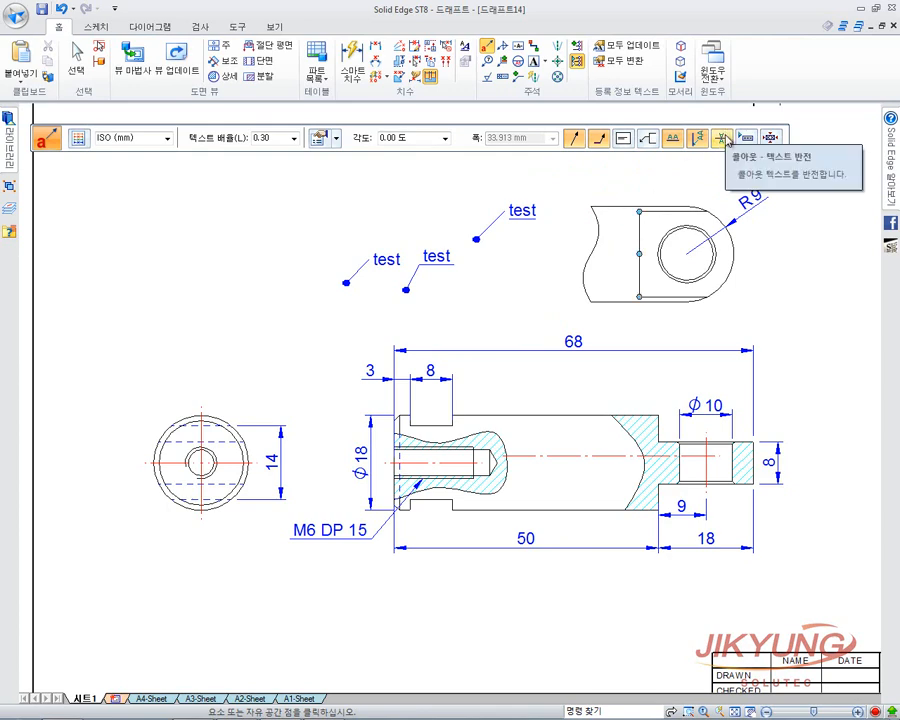
pyautogui.click(77, 56)
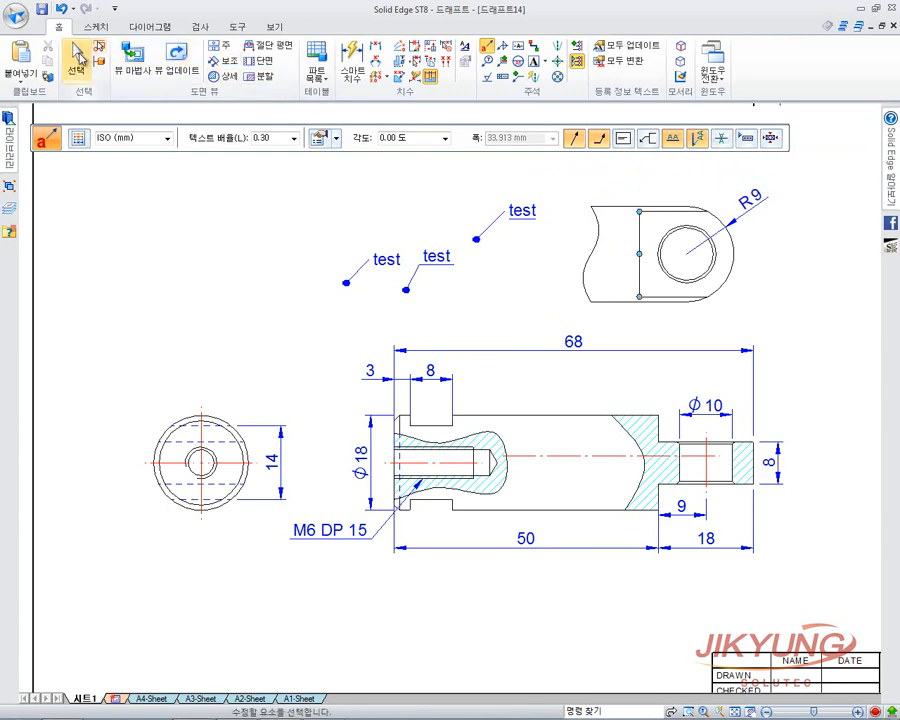
pyautogui.click(444, 256)
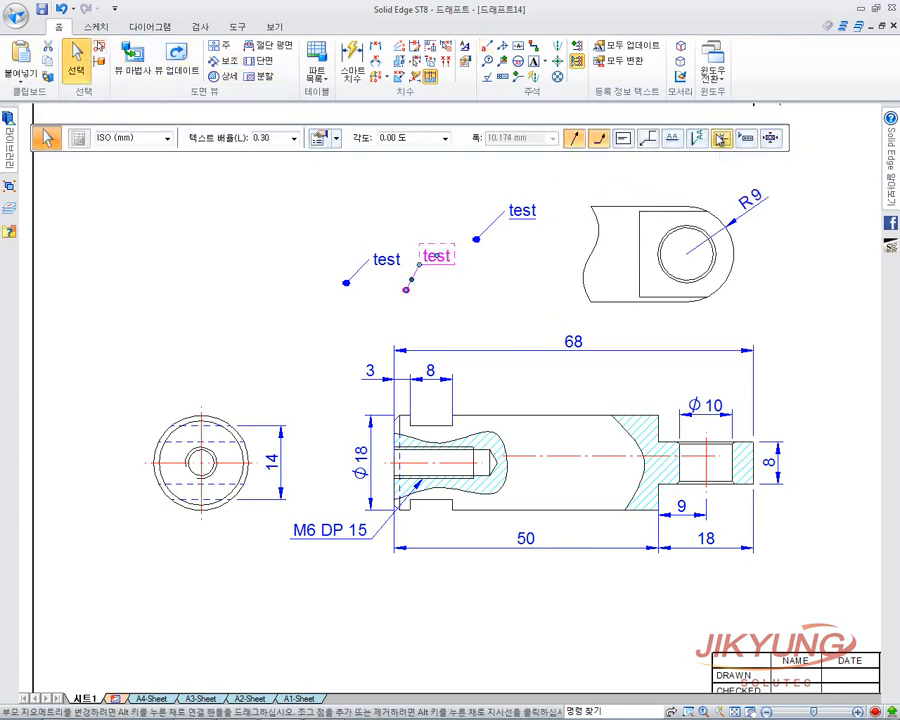
pyautogui.click(721, 145)
# Fence-select all three test callouts and delete them.
pyautogui.click(532, 289)
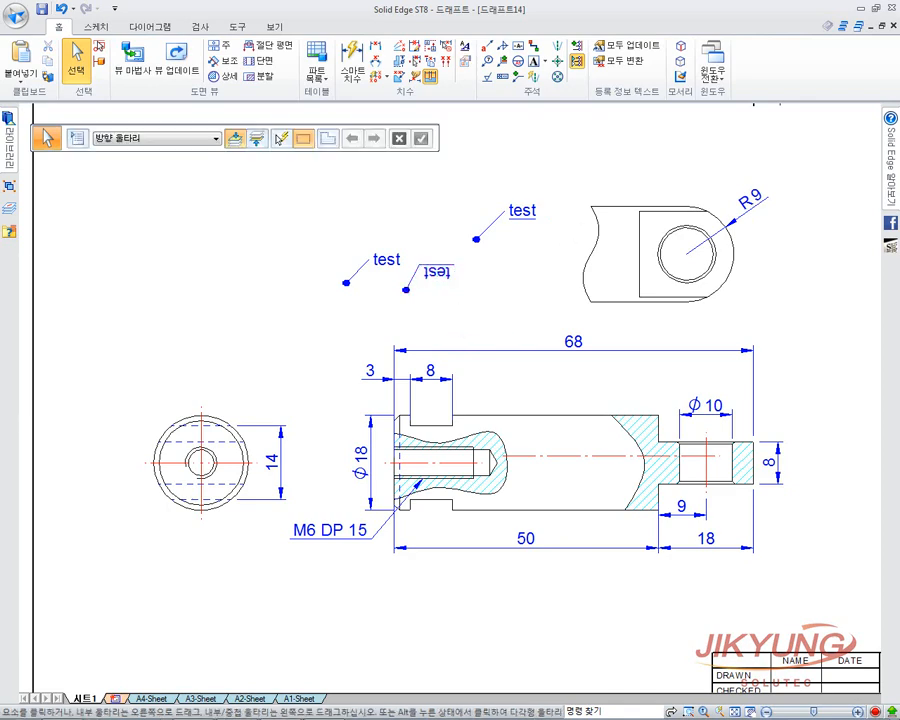
pyautogui.moveTo(556, 313); pyautogui.dragTo(348, 196)
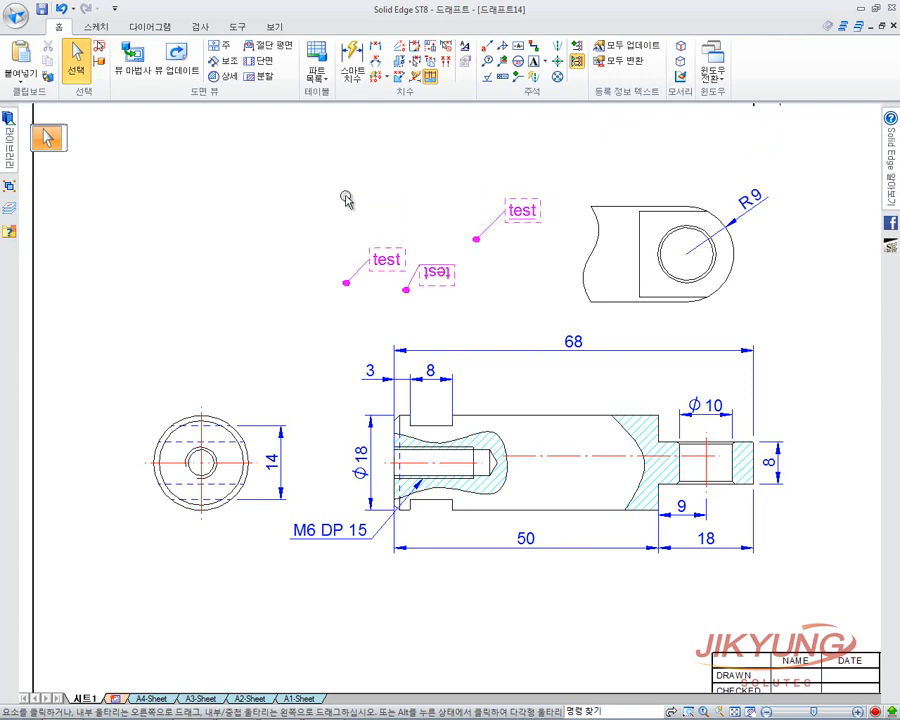
pyautogui.press('Delete')
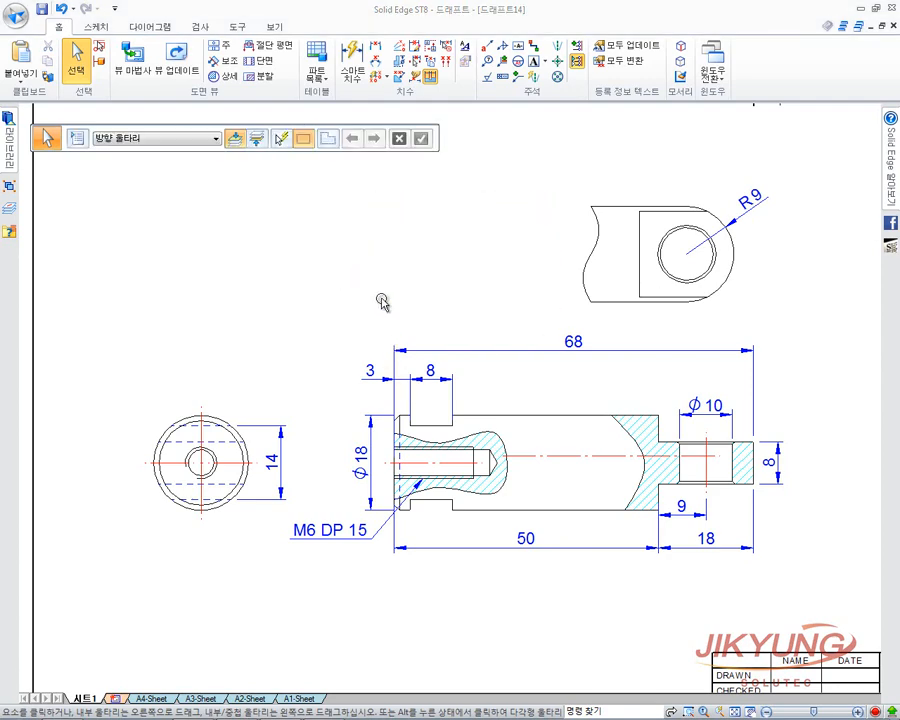
# Place an isometric principal view from the front view at the sheet's upper right.
pyautogui.scroll(-4, 385, 364)
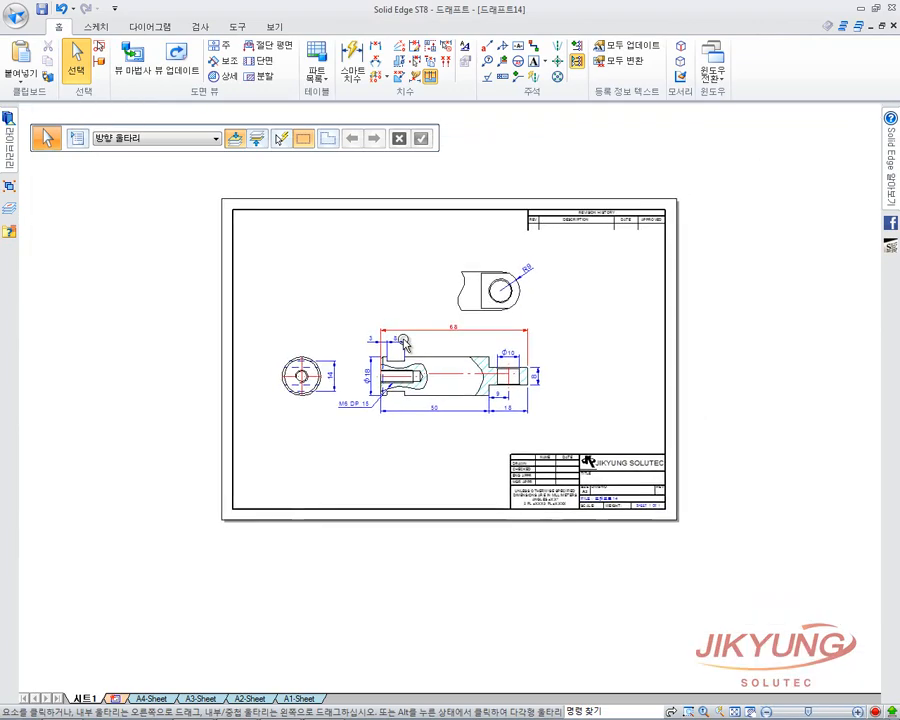
pyautogui.scroll(2, 384, 360)
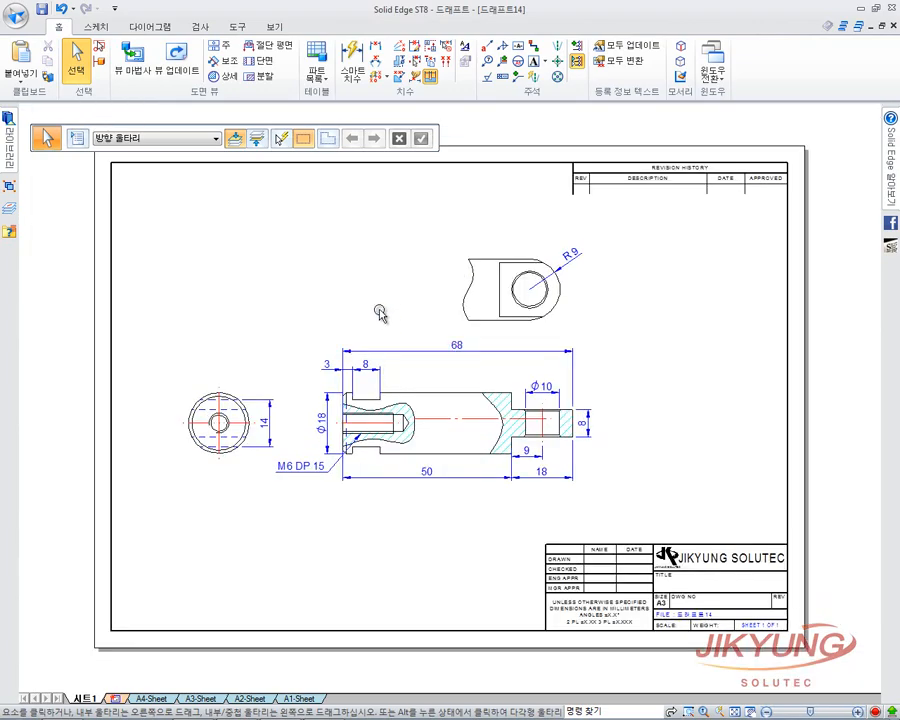
pyautogui.click(225, 47)
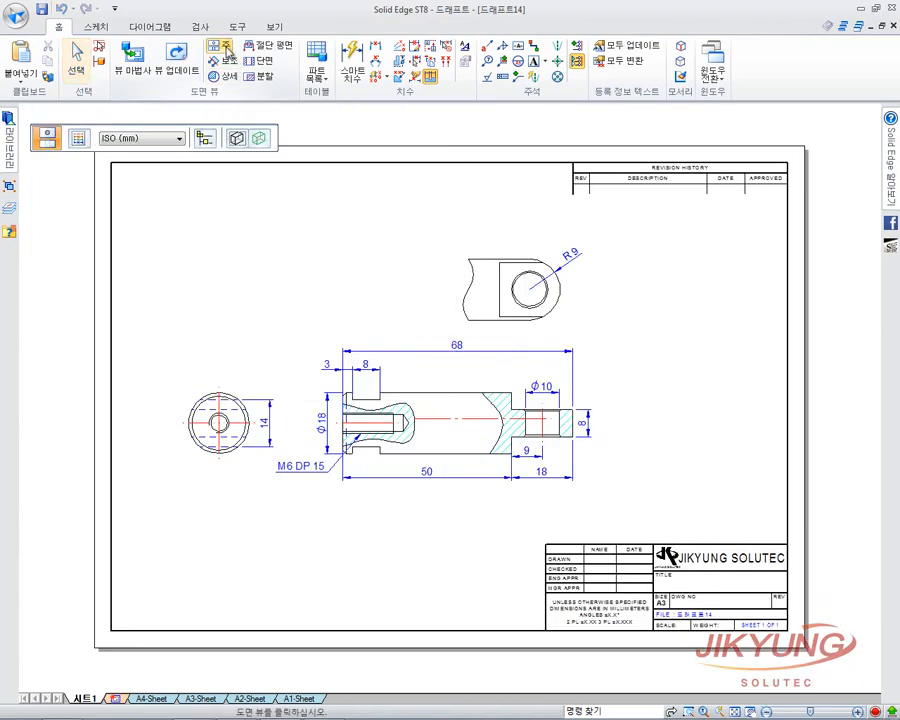
pyautogui.click(400, 400)
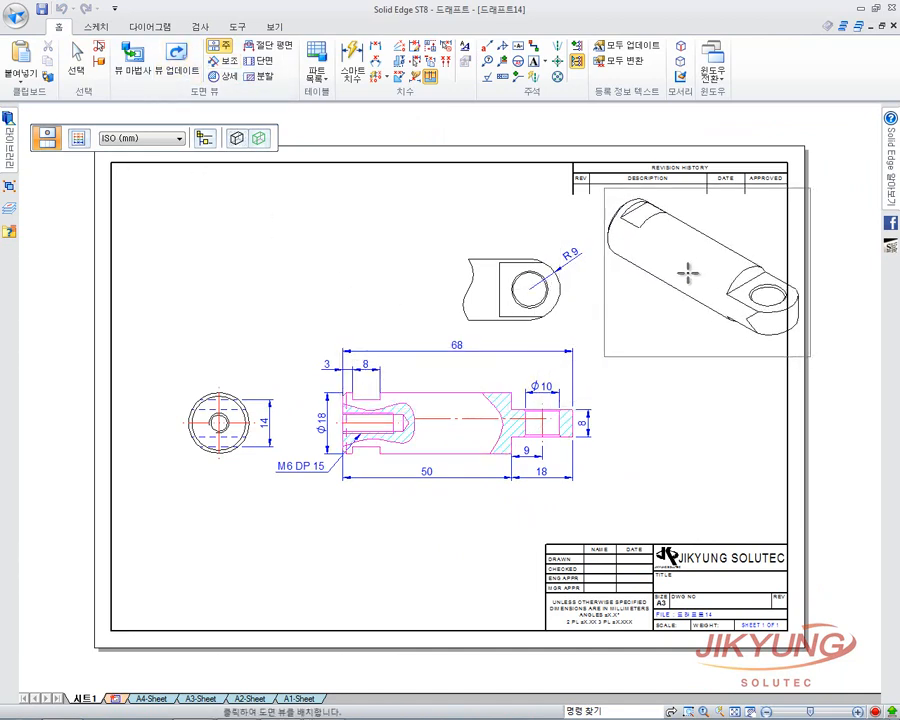
pyautogui.click(688, 272)
pyautogui.click(75, 60)
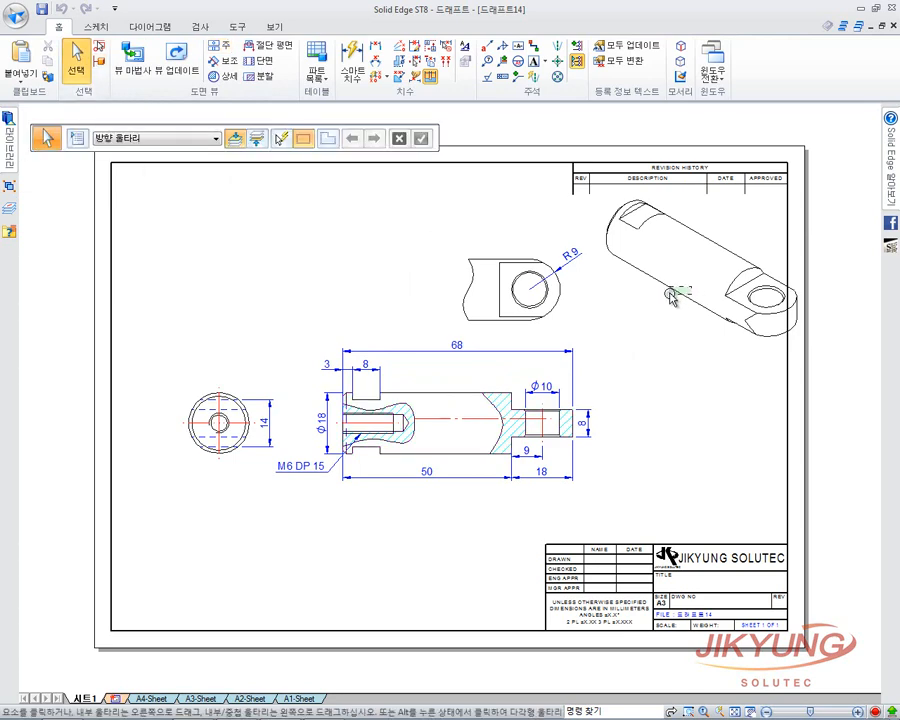
pyautogui.click(670, 297)
pyautogui.moveTo(660, 292); pyautogui.dragTo(642, 286)
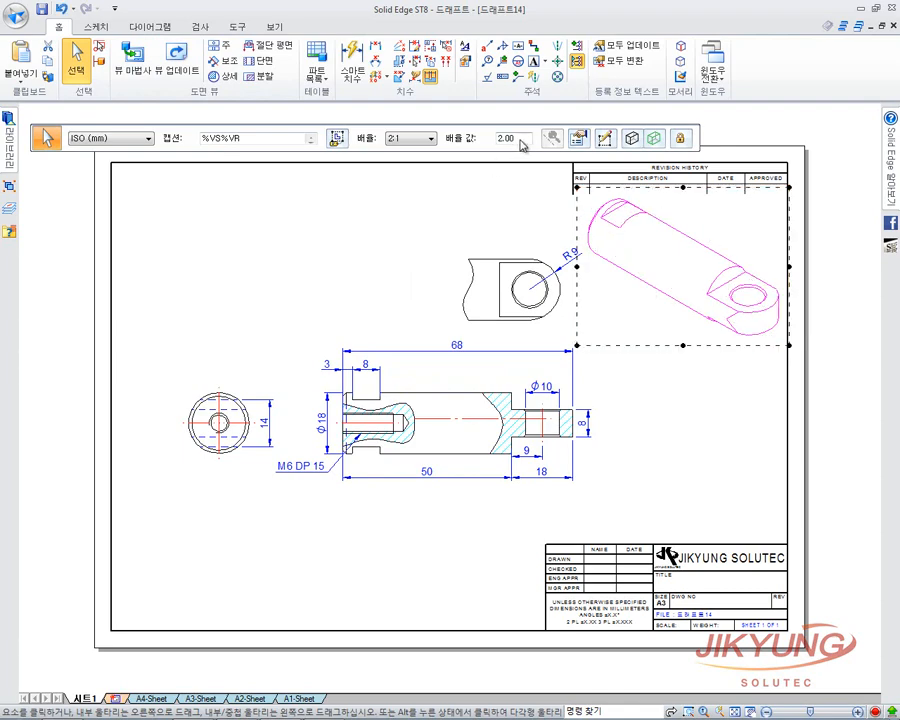
# Change the isometric view's scale from 2.00 to 1.5:1.
pyautogui.moveTo(521, 143); pyautogui.dragTo(484, 143)
pyautogui.press('Return')
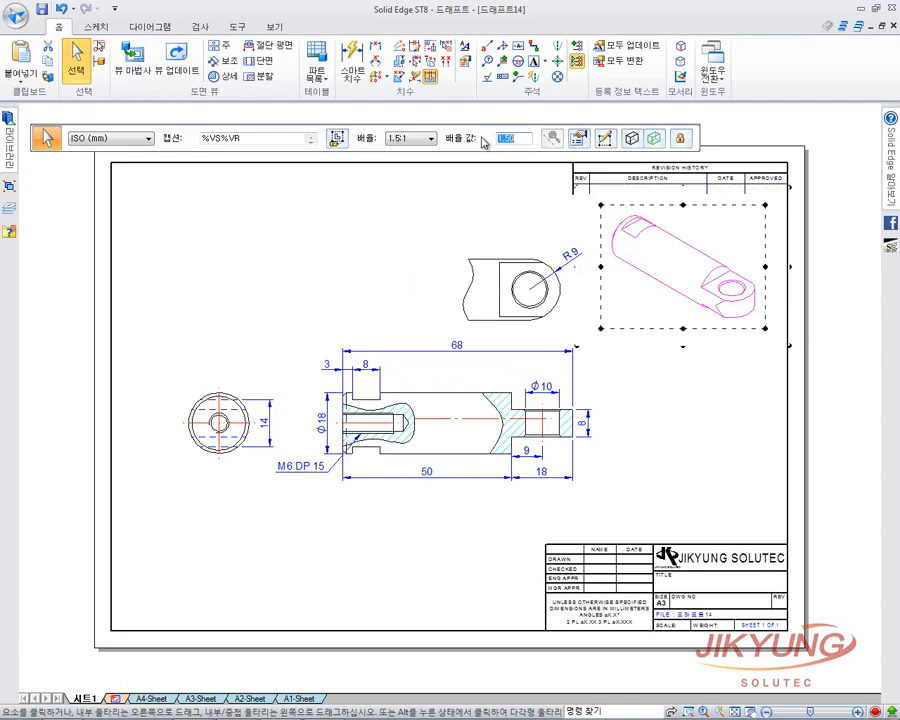
pyautogui.click(752, 364)
# Render the isometric view as Shaded with Edges and update the views.
pyautogui.click(746, 324)
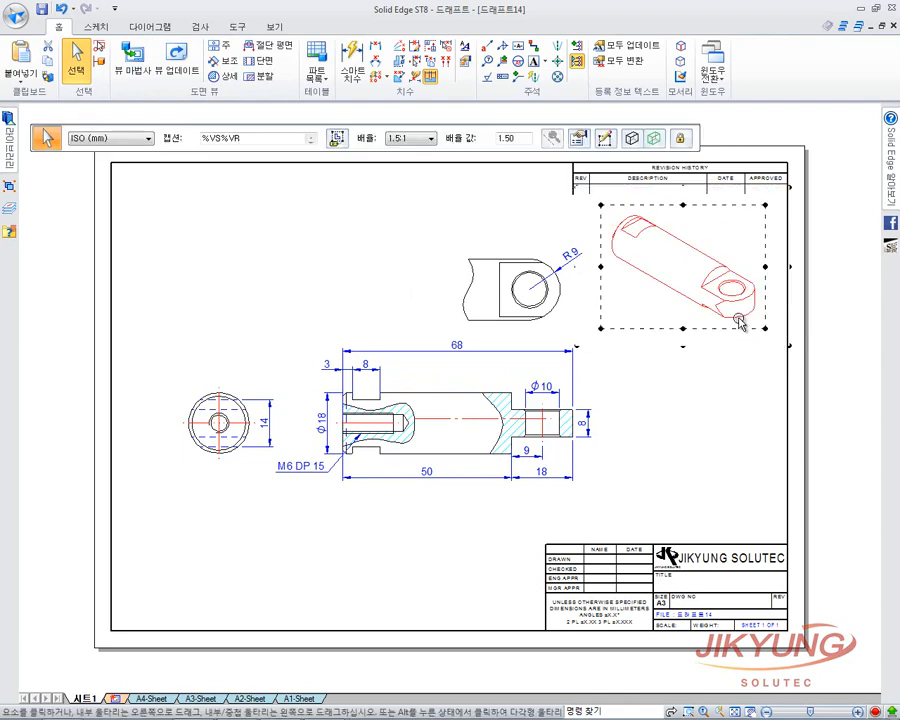
pyautogui.click(636, 142)
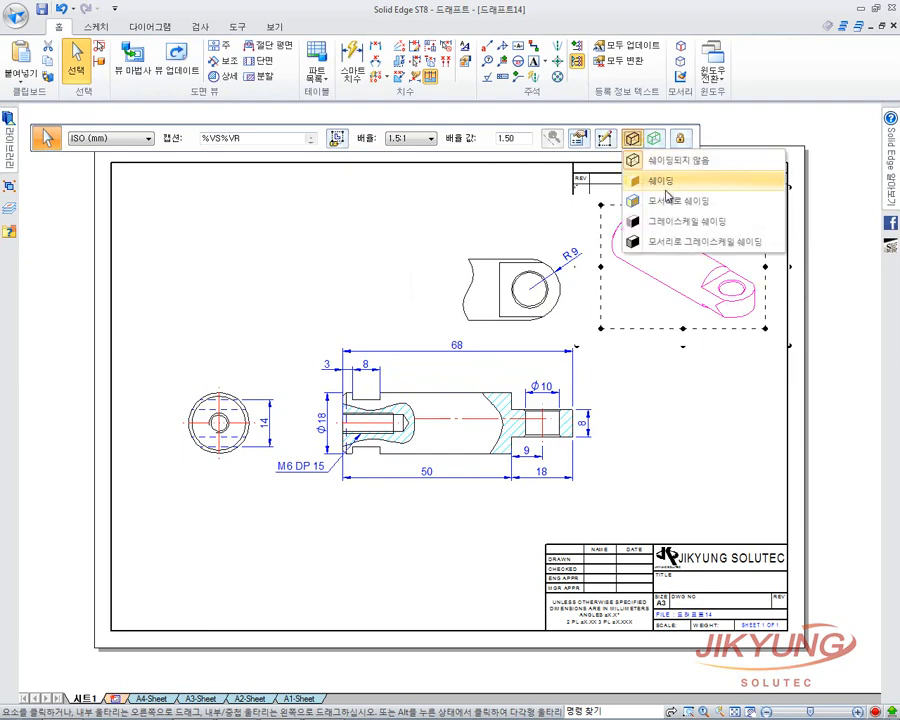
pyautogui.click(673, 205)
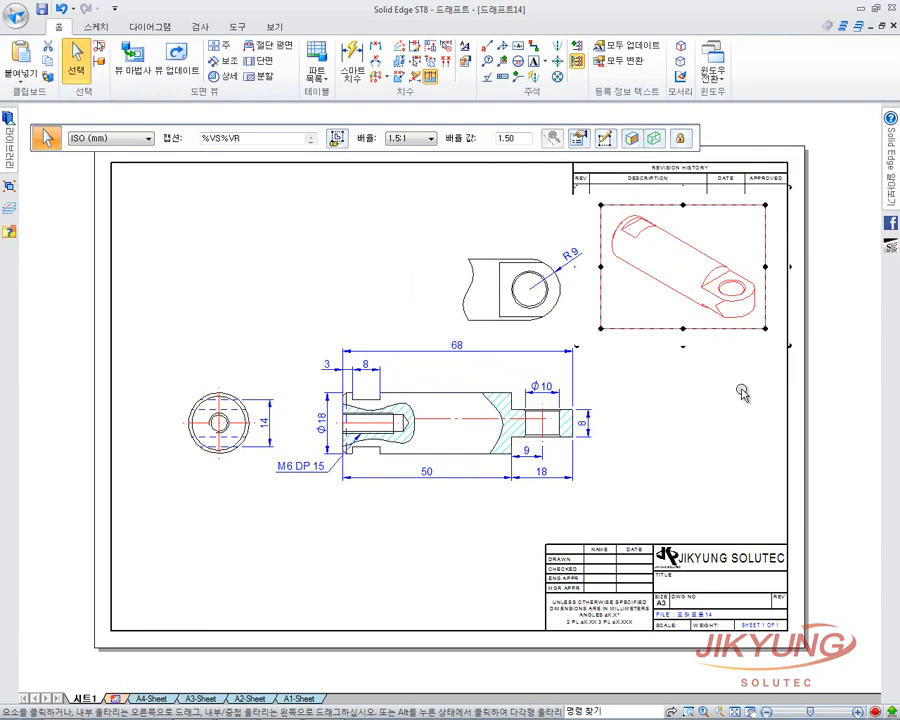
pyautogui.click(770, 358)
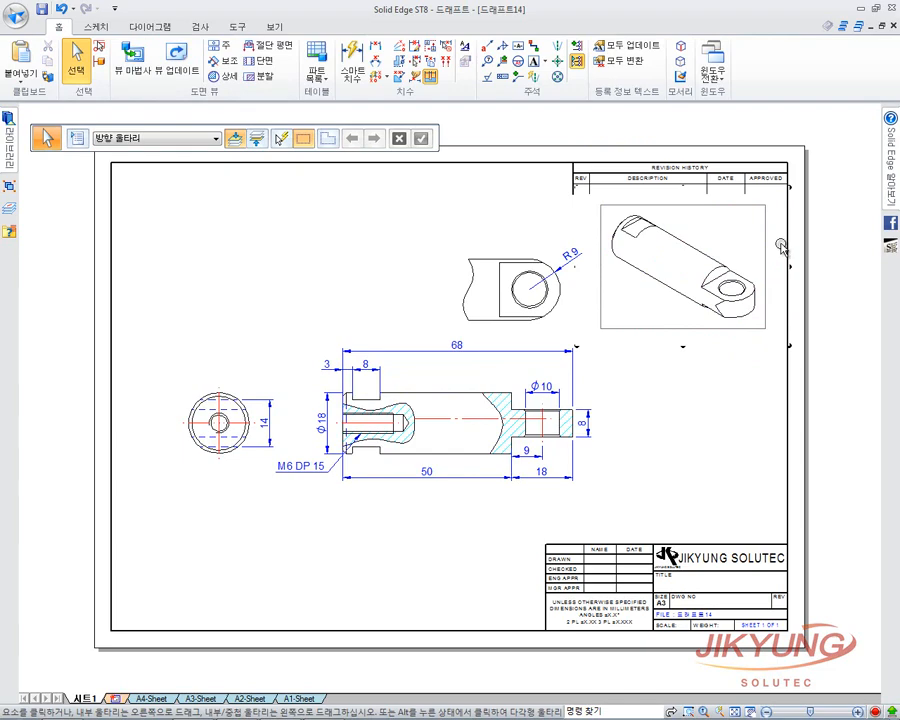
pyautogui.click(176, 62)
pyautogui.scroll(-1, 641, 401)
pyautogui.moveTo(641, 401)
pyautogui.mouseDown(button='middle')
pyautogui.moveTo(654, 382)
pyautogui.moveTo(662, 392)
pyautogui.mouseUp(button='middle')
pyautogui.scroll(1, 662, 392)
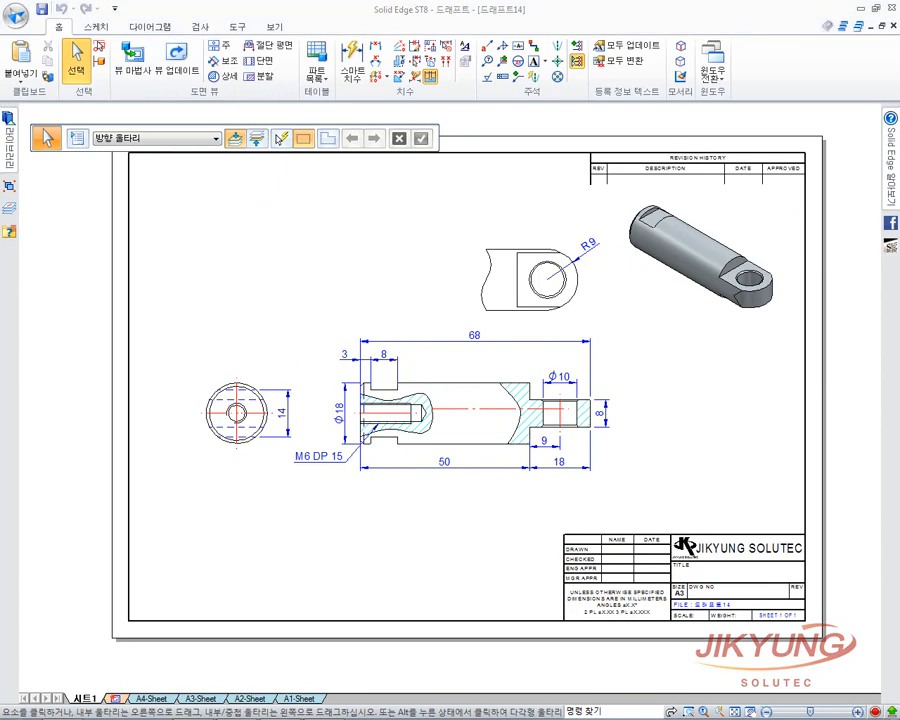
pyautogui.moveTo(714, 442); pyautogui.dragTo(719, 446, button='middle')
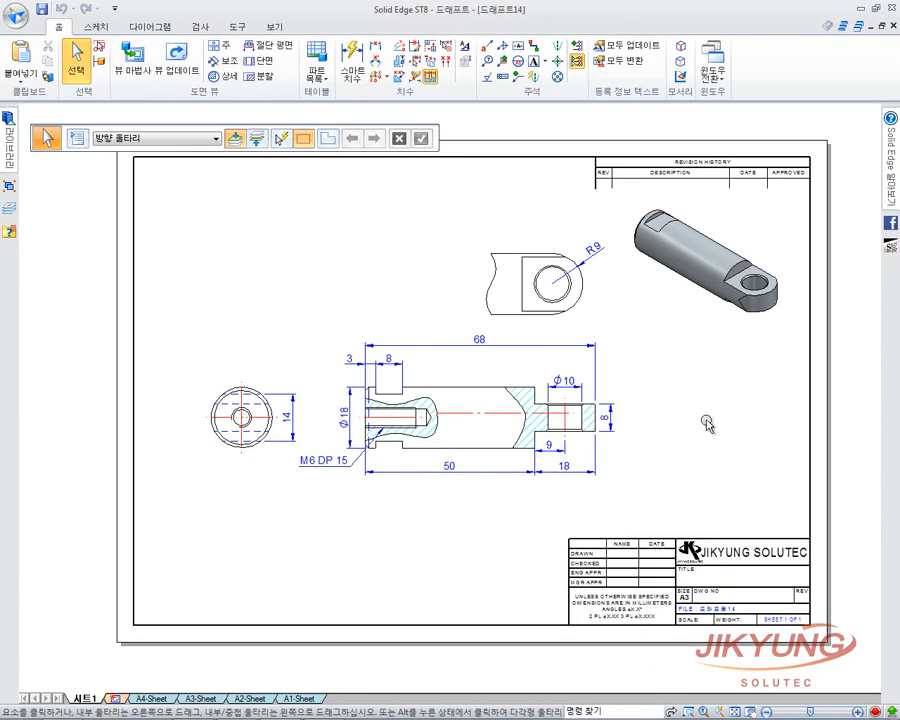